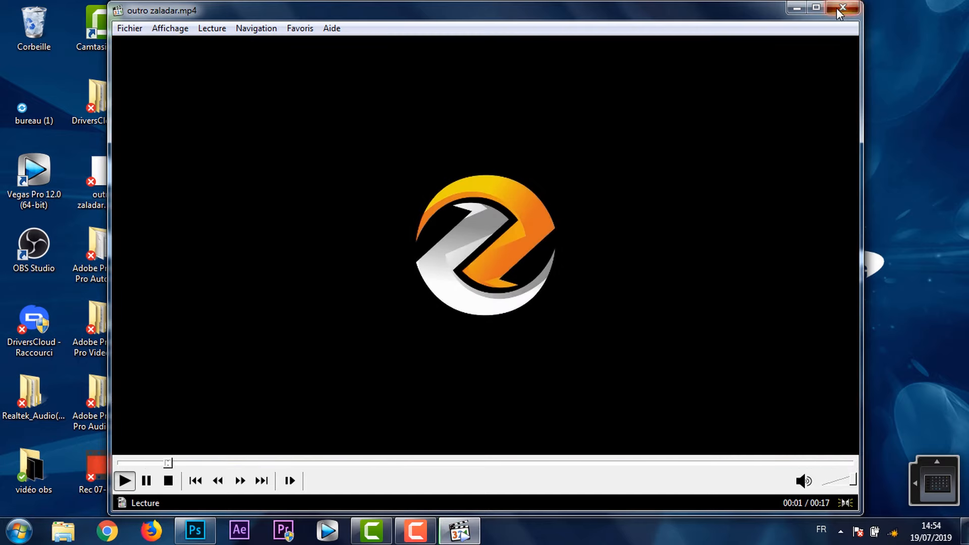
- Close the outro zaladar.mp4 video and switch to Photoshop
left_click(840, 9)
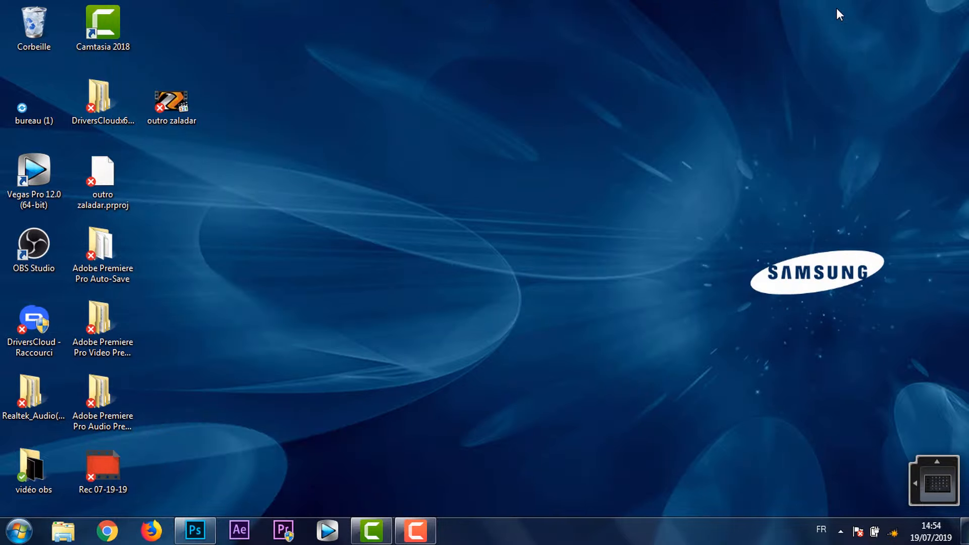
left_click(195, 528)
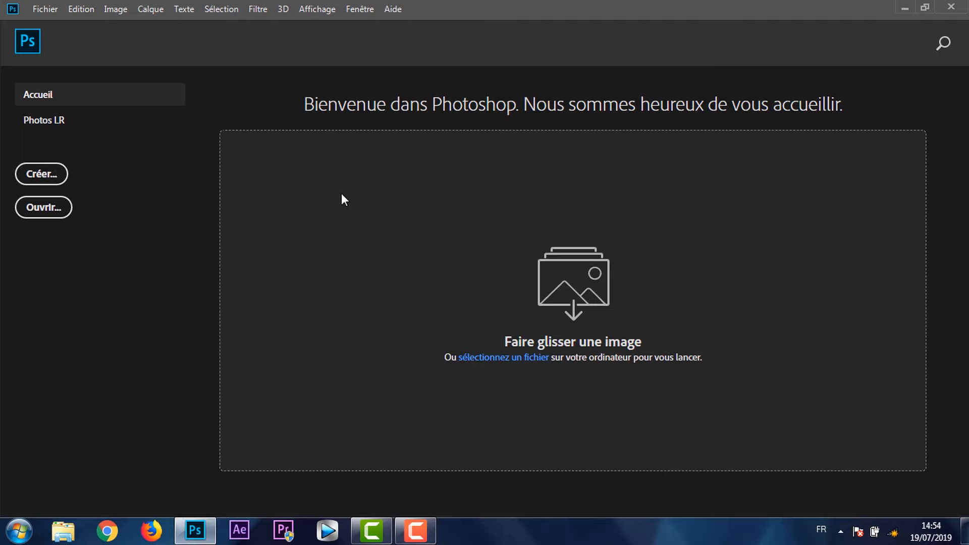
- Create a new document of 1920 × 1080 pixels and dismiss the graphics hardware notice
key("ctrl+n")
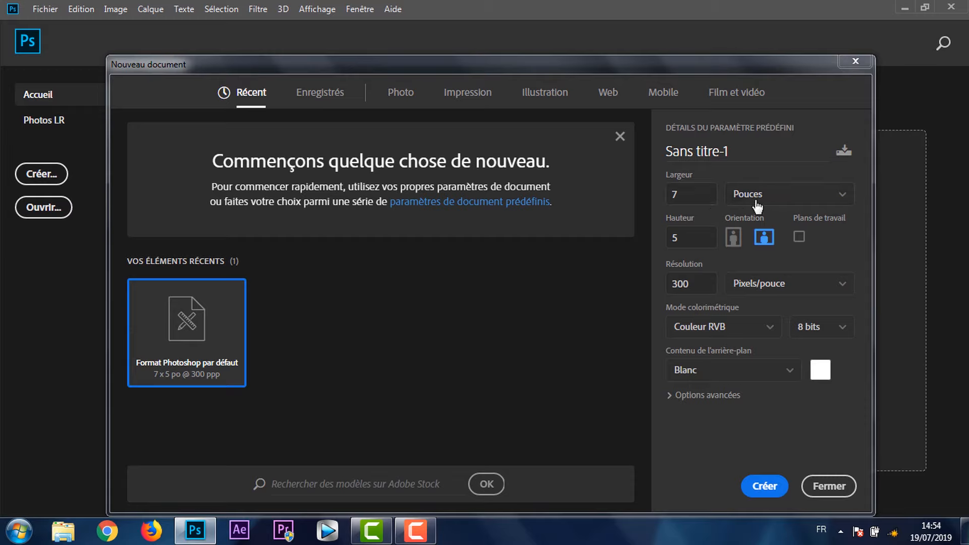
left_click(760, 207)
left_click(747, 218)
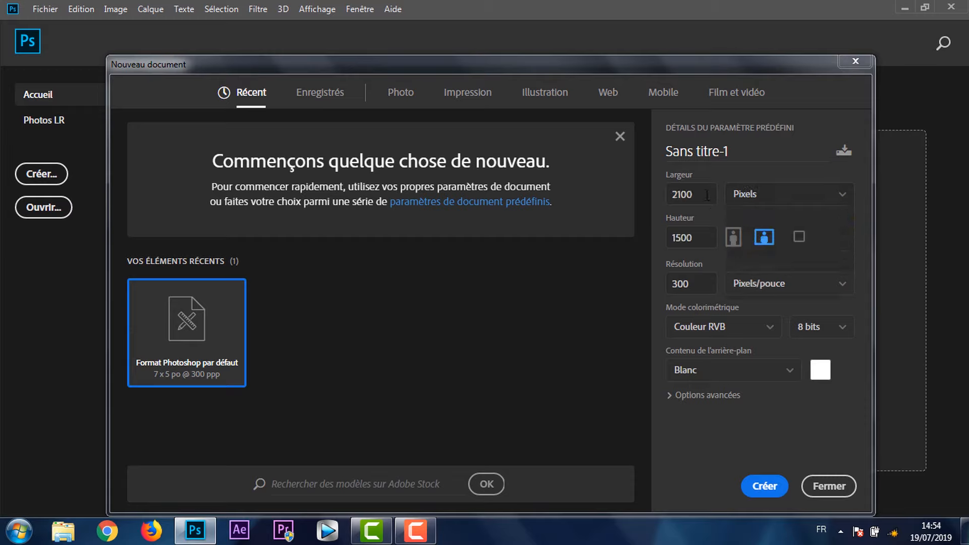
double_click(707, 195)
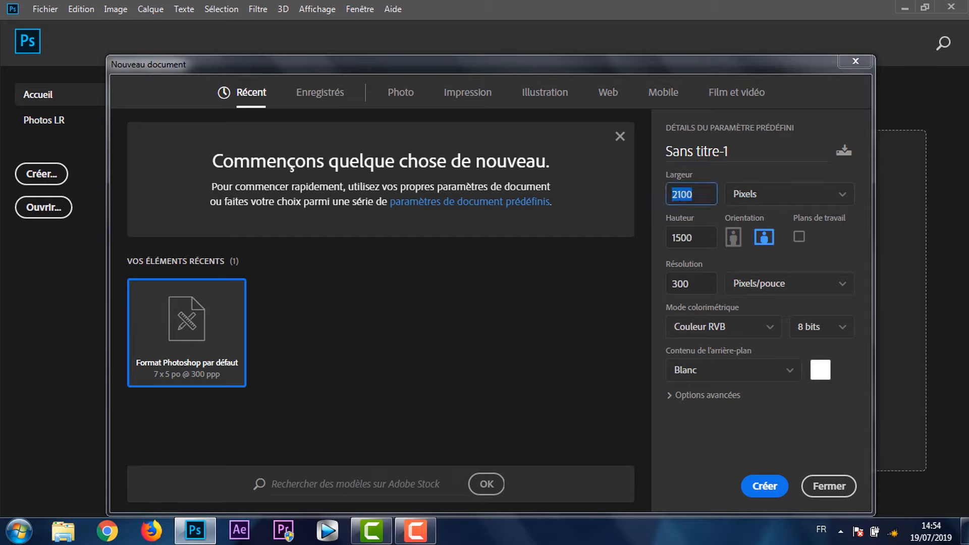
type("1920")
key("Tab")
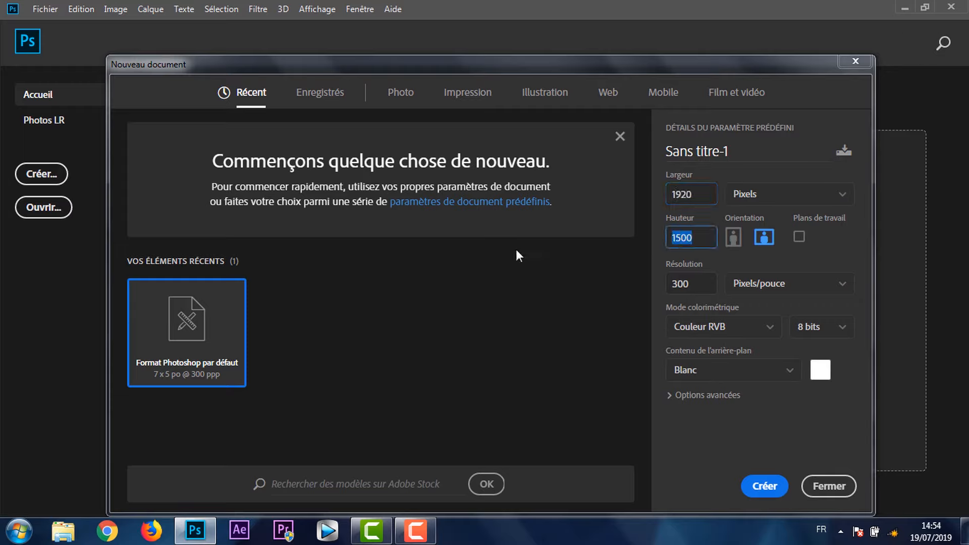
type("1")
left_click(765, 485)
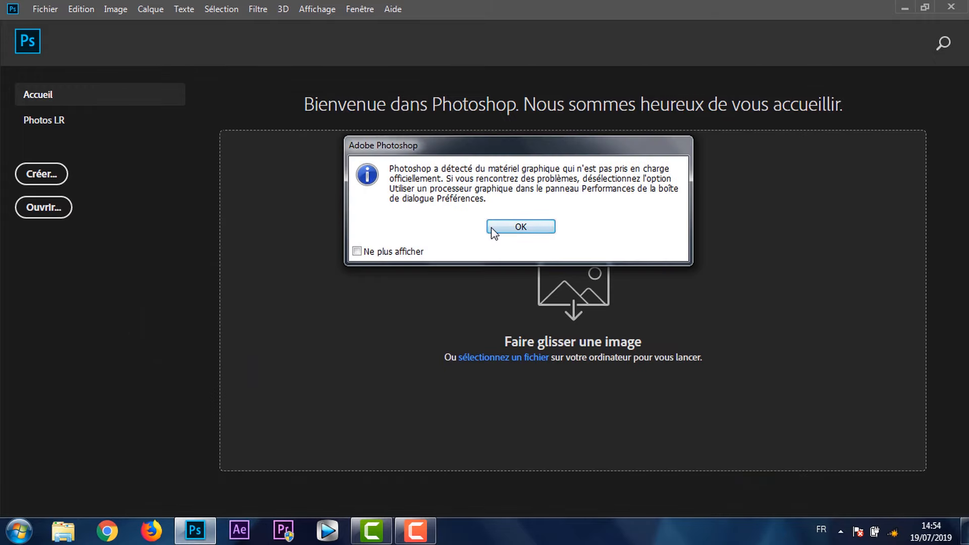
left_click(491, 229)
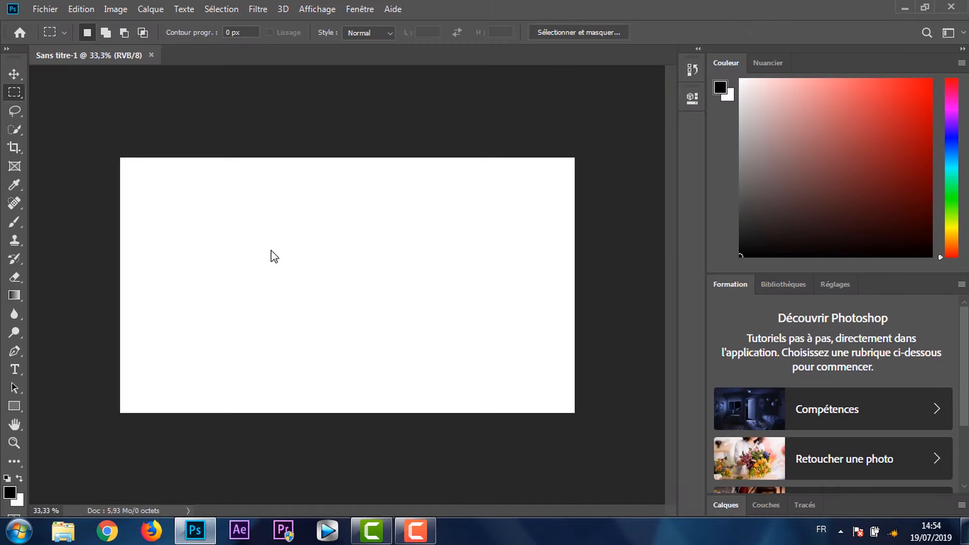
- Expand the collapsed layer list and add a new empty layer above the background
left_click(727, 505)
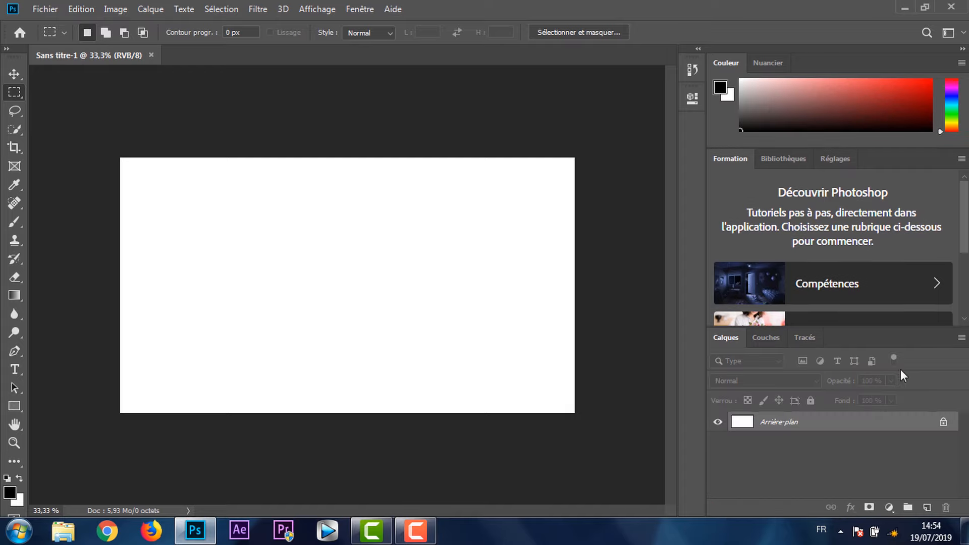
left_click(926, 507)
- Unlock the background layer and rename it fond
left_click(943, 442)
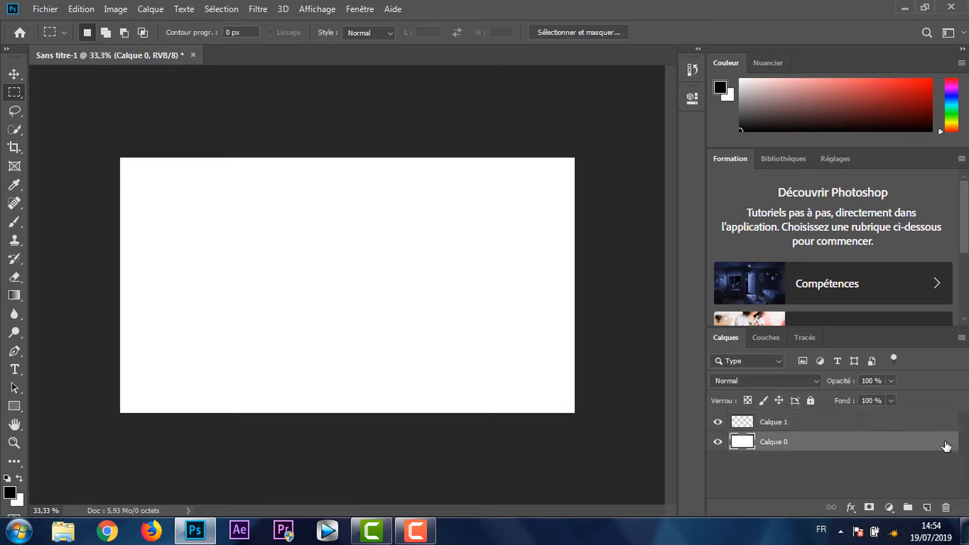
double_click(778, 442)
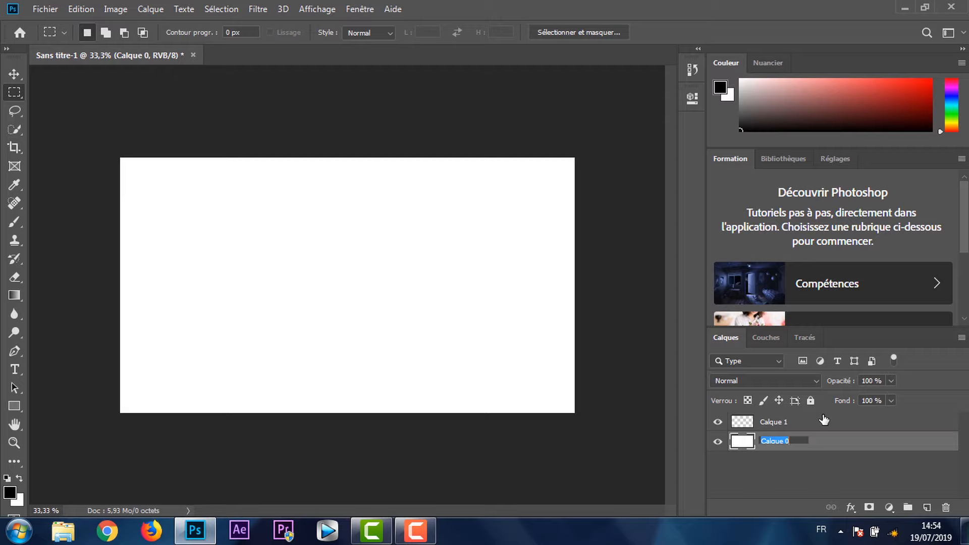
type("fond")
key("Return")
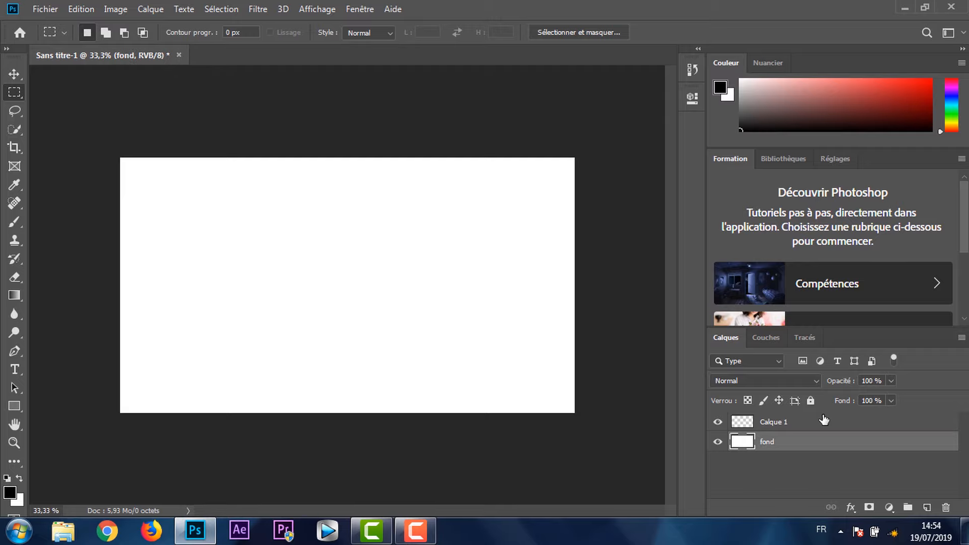
left_click(787, 423)
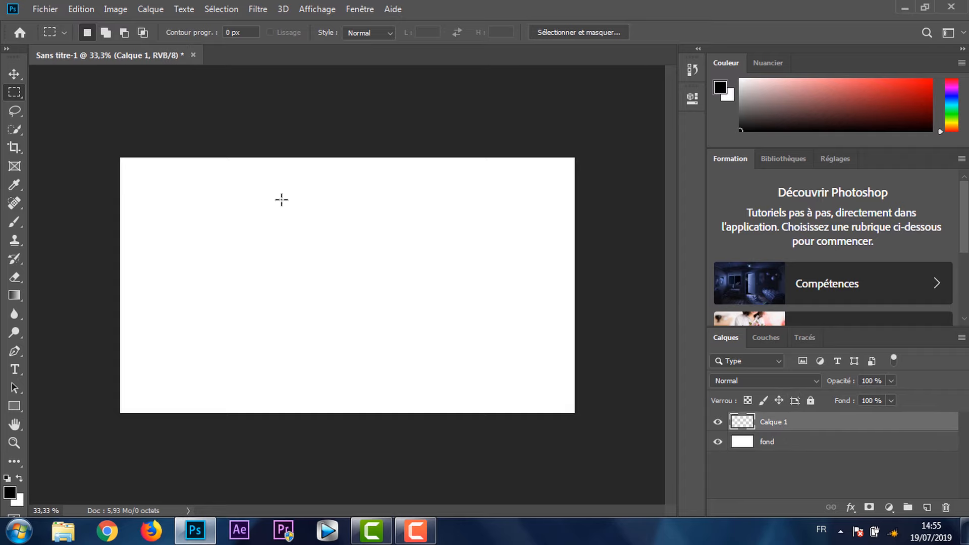
left_click(46, 9)
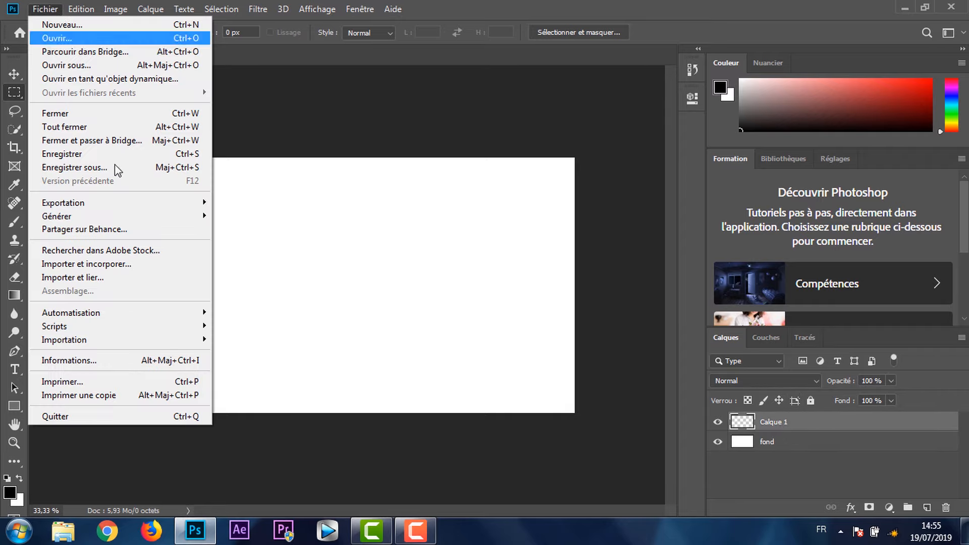
left_click(130, 265)
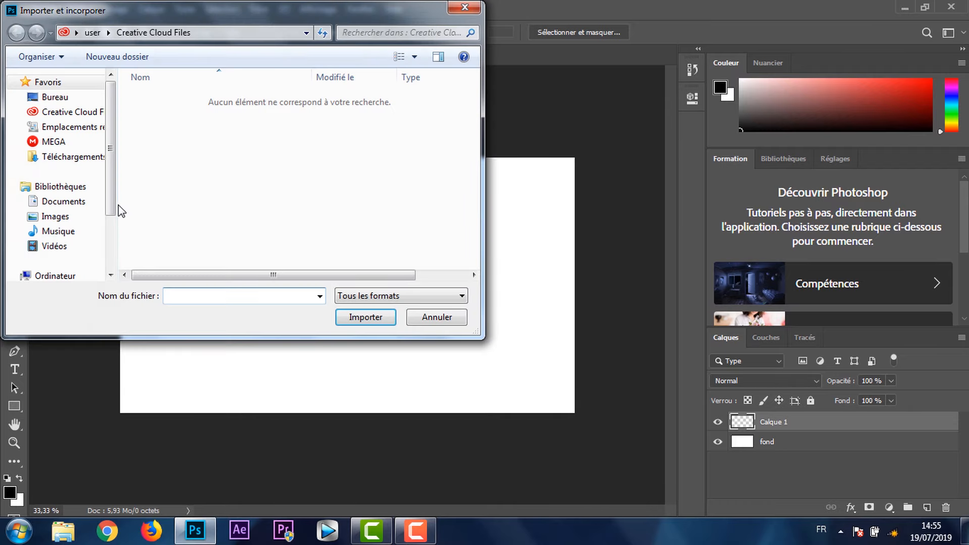
left_click(76, 98)
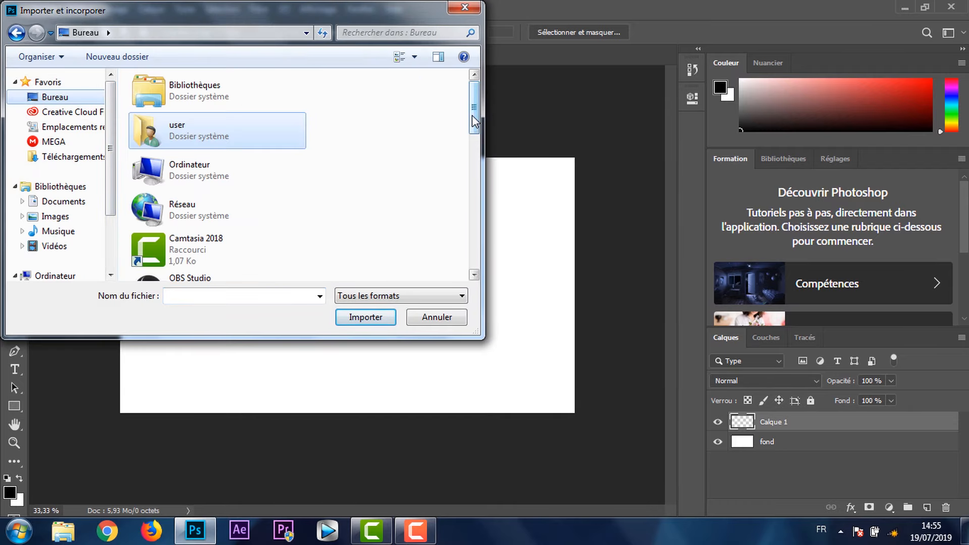
scroll(459, 192, "down", 6)
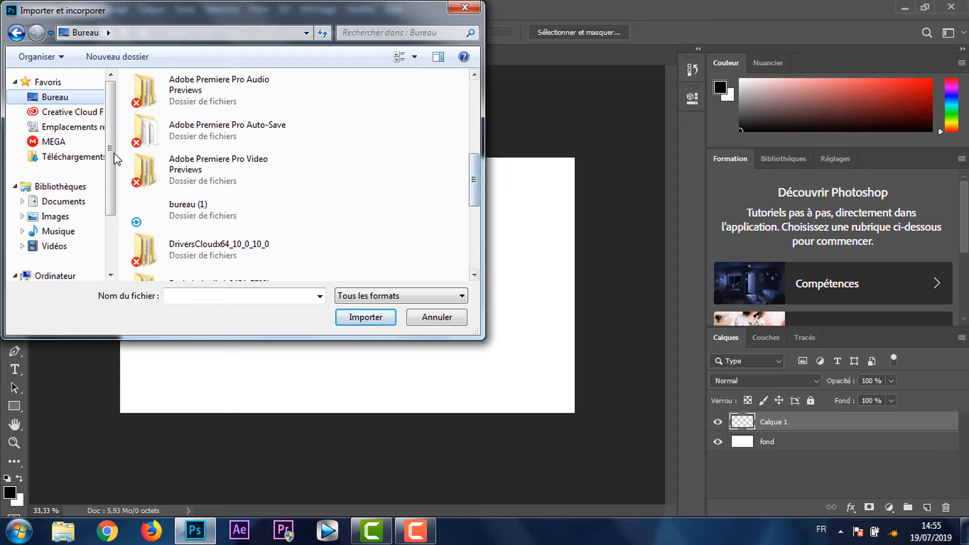
left_click(71, 157)
left_click(164, 174)
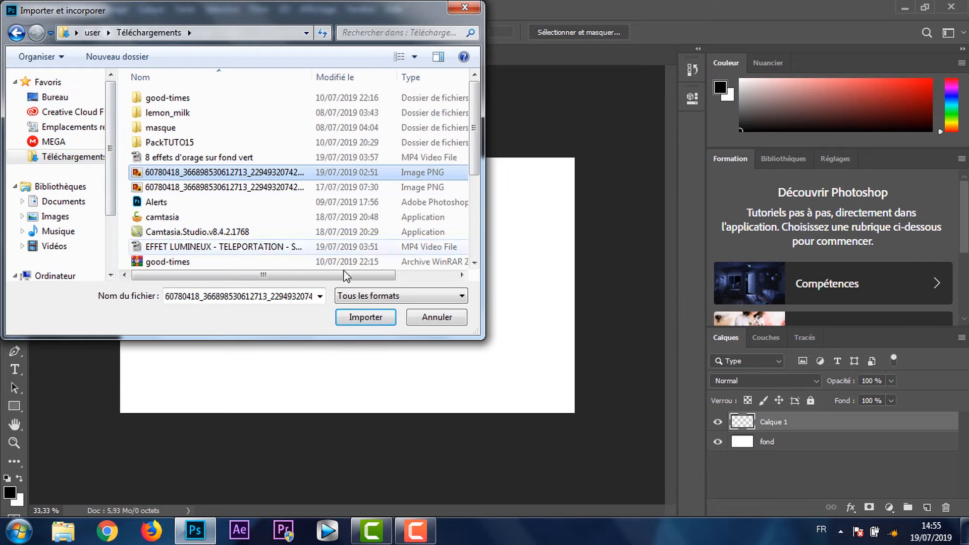
left_click(365, 317)
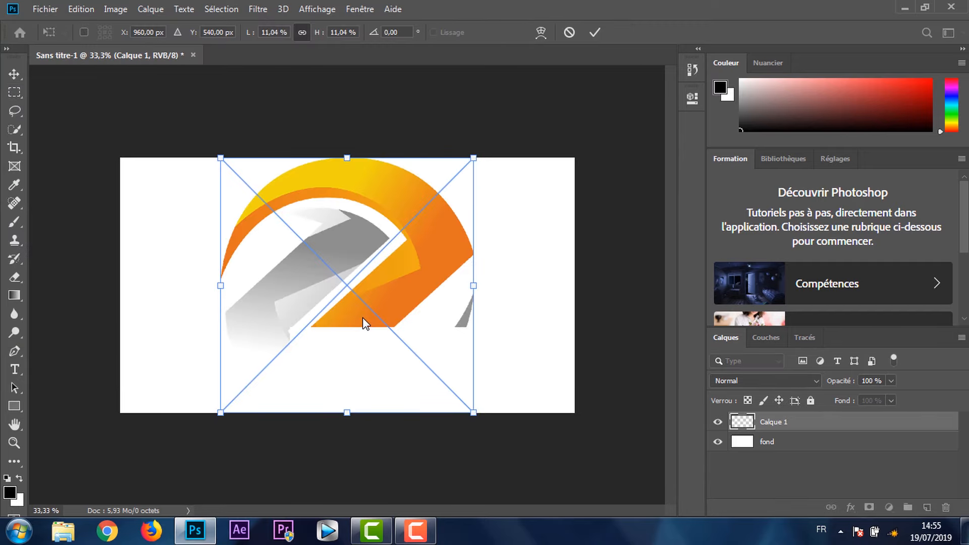
- Scale the placed logo to about 7.33 % and position it in the canvas's left part, vertically centred, at about X 399, Y 540 px
left_click_drag(476, 415, 403, 320)
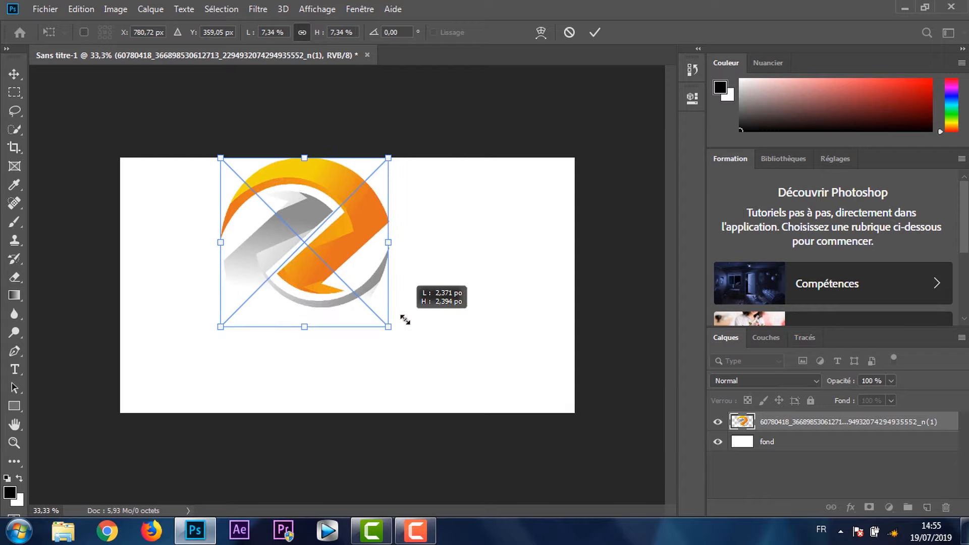
left_click_drag(222, 336, 131, 378)
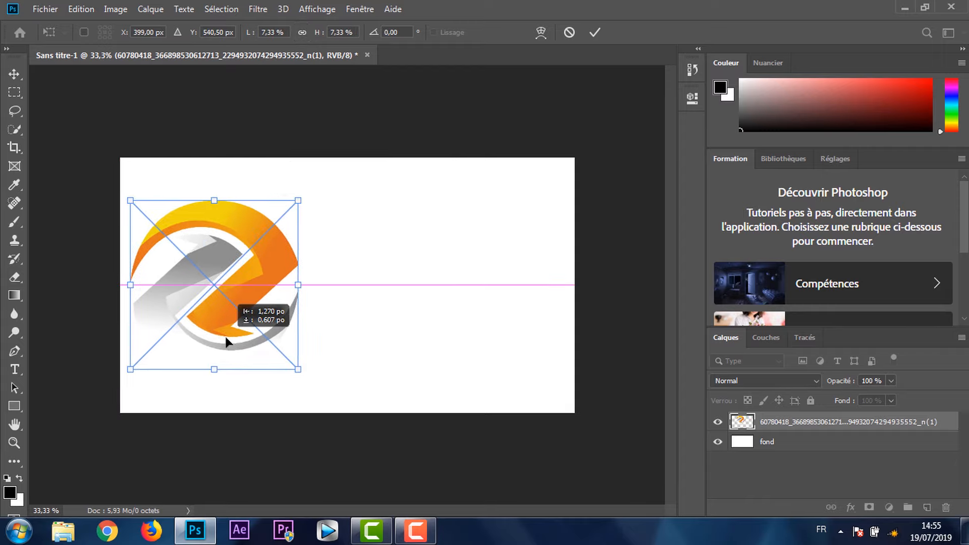
key("Return")
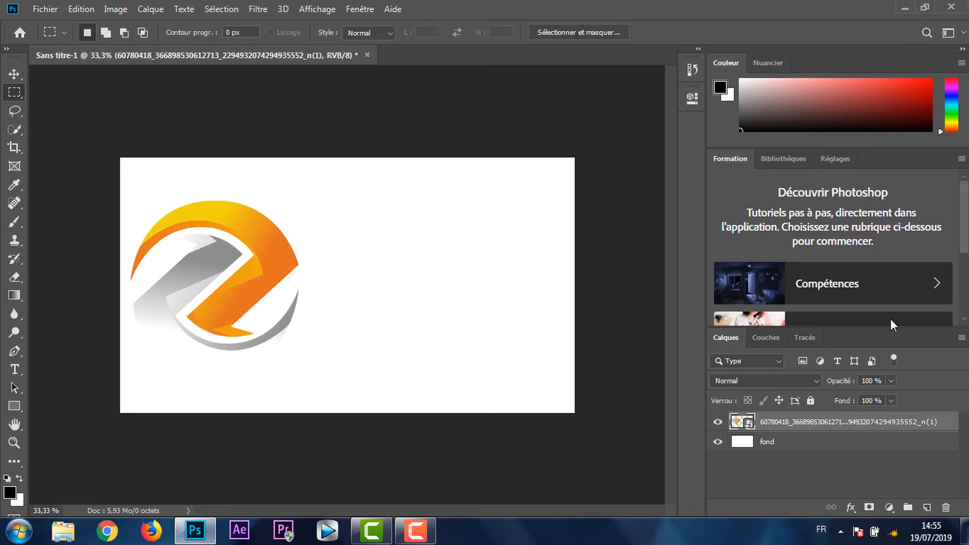
- Add a gradient overlay to the fond layer and open its gradient for editing
double_click(852, 447)
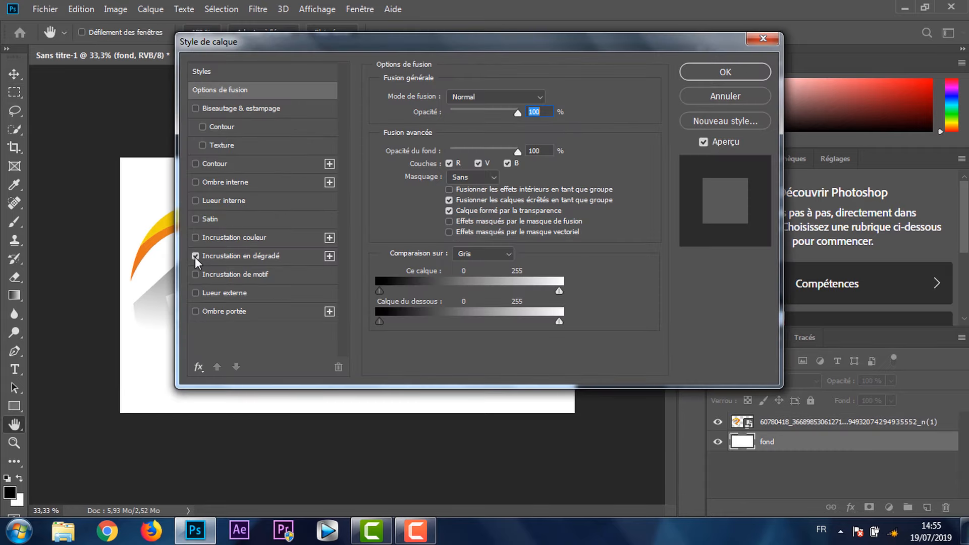
left_click(195, 256)
left_click(319, 257)
left_click(444, 130)
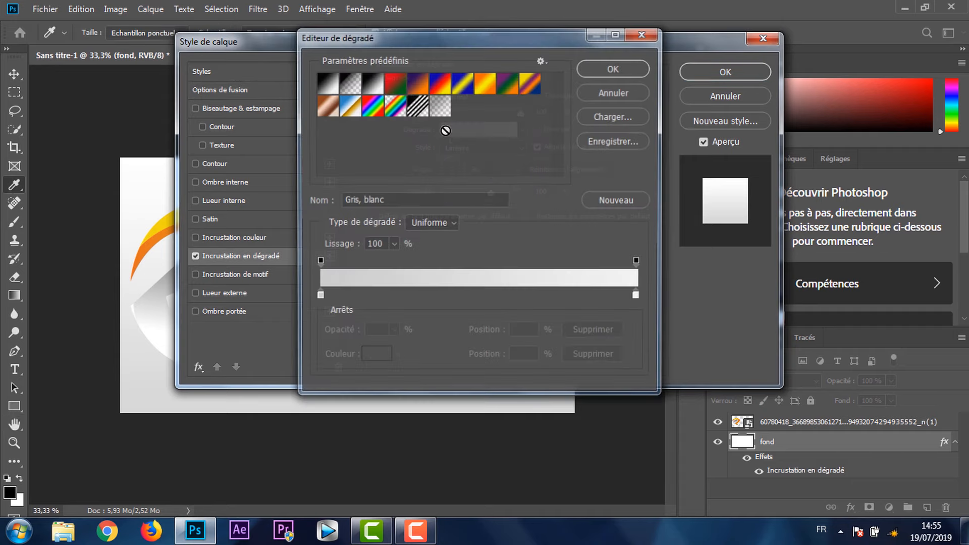
- Set the gradient's starting colour stop at 0 % to yellow ffea00
left_click(317, 298)
left_click(373, 355)
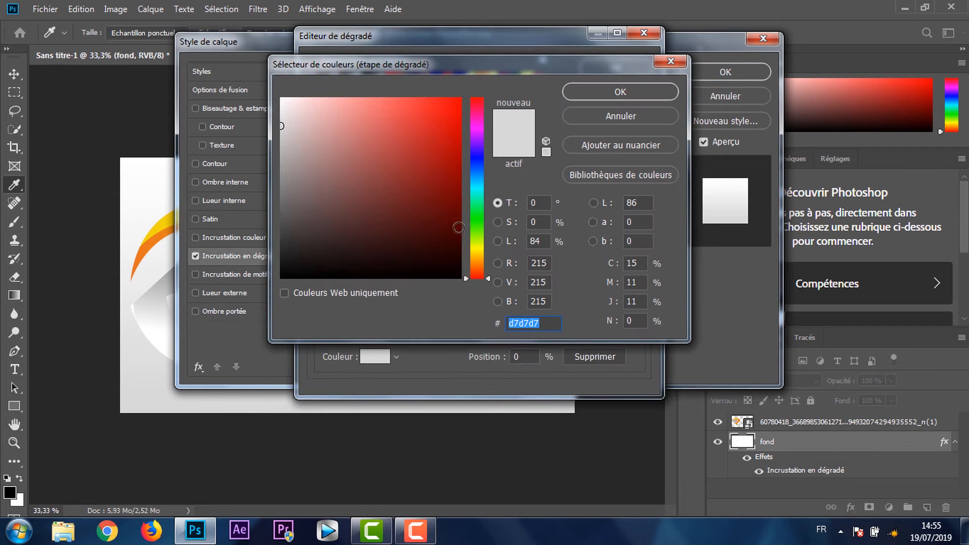
left_click_drag(477, 245, 478, 251)
left_click_drag(438, 197, 582, 61)
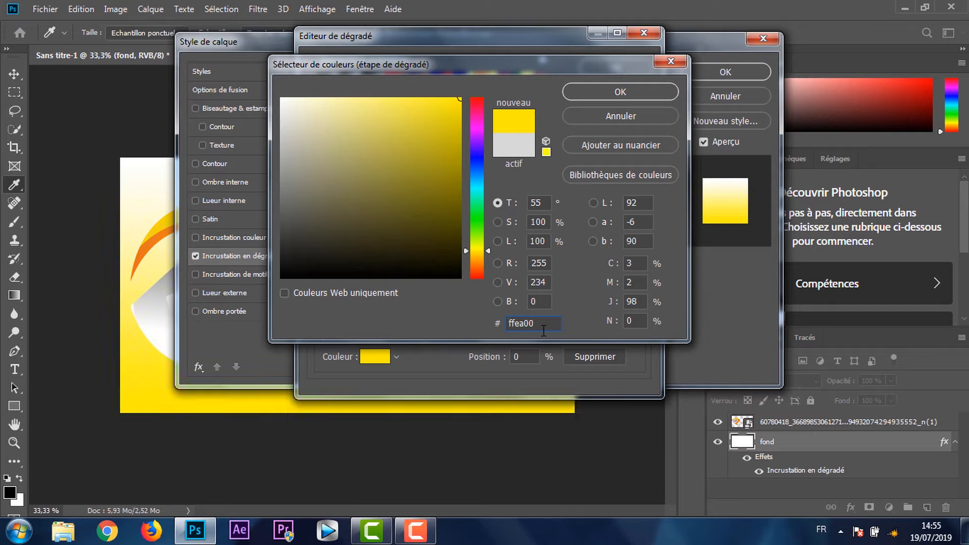
left_click(627, 90)
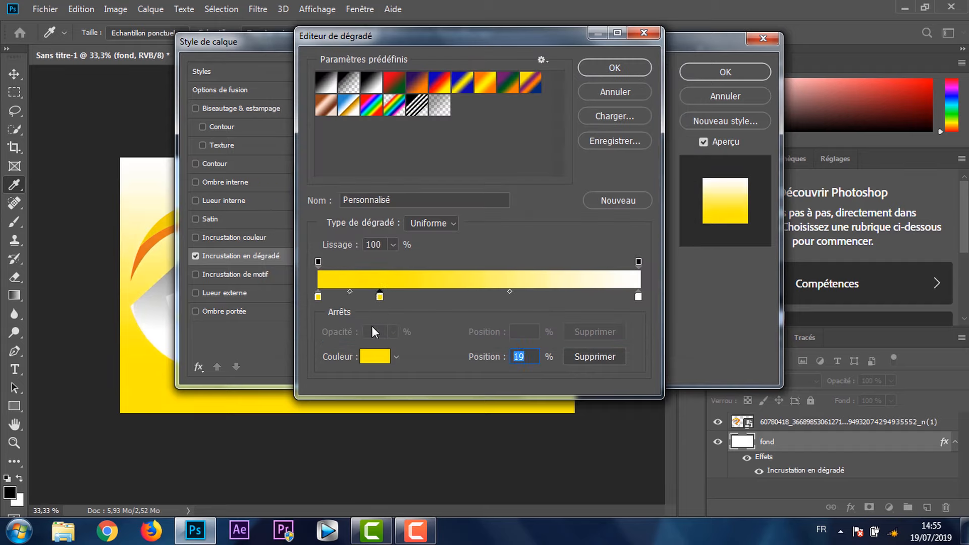
- Give the gradient a second colour stop at 19 % in orange
left_click(374, 357)
left_click_drag(468, 253, 465, 261)
left_click(619, 92)
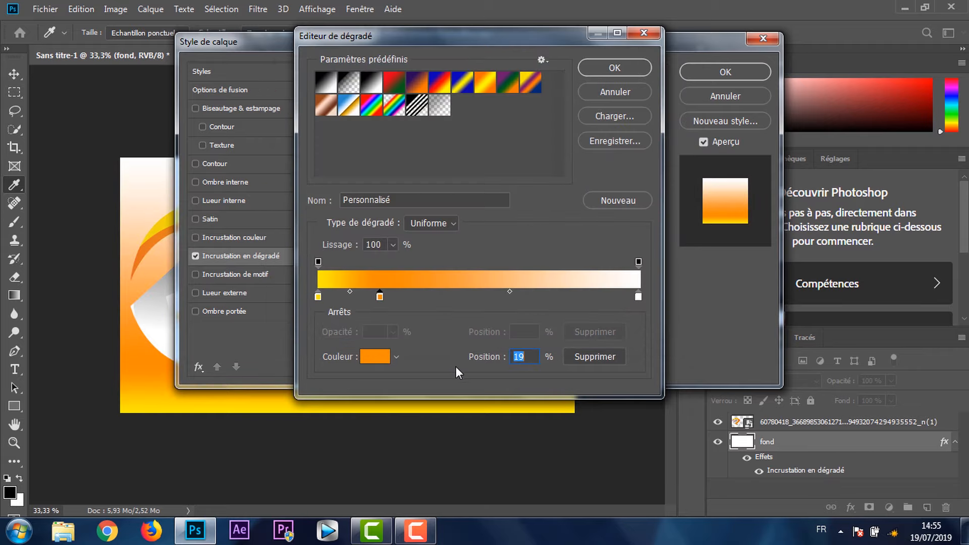
- Add a colour stop at 50 % and set it to the darker orange ff5a00
left_click(465, 297)
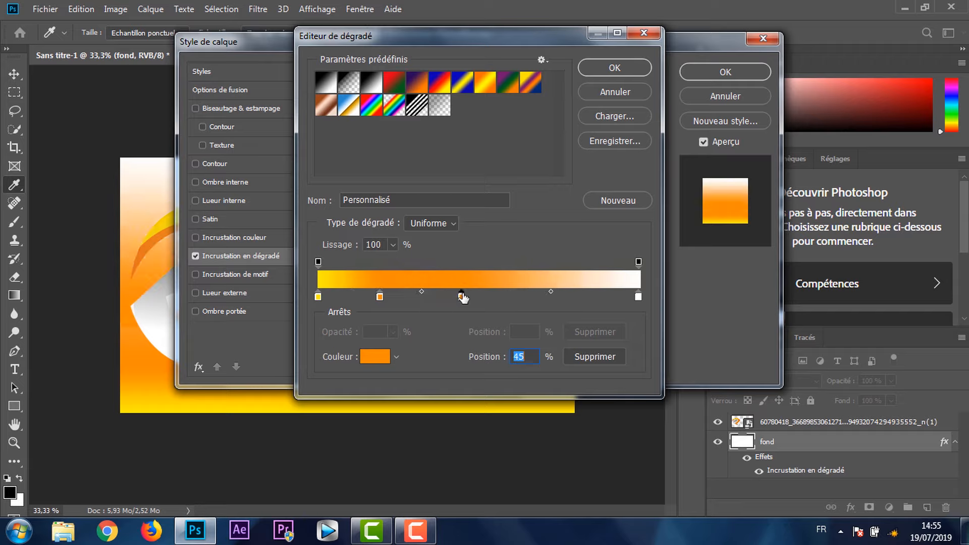
left_click_drag(468, 297, 480, 297)
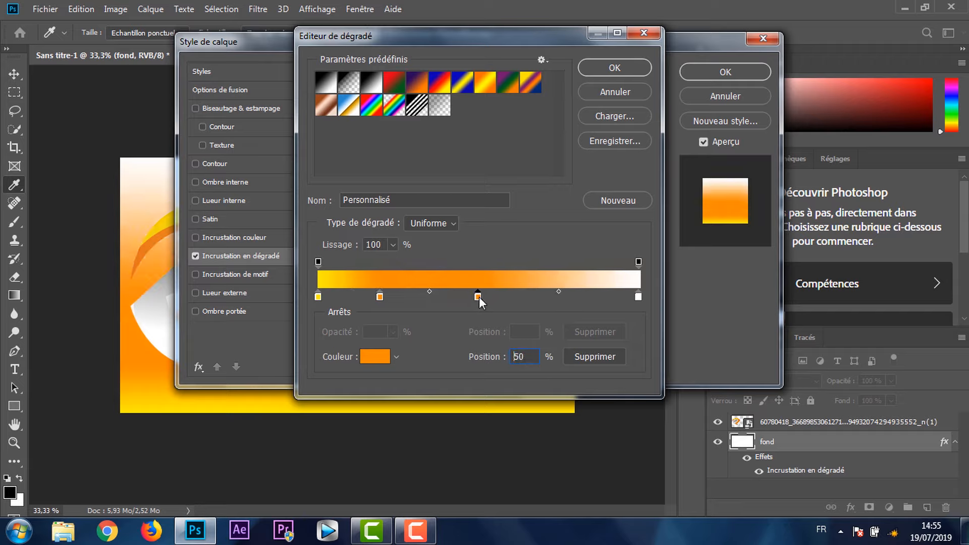
left_click(383, 357)
left_click_drag(466, 263, 465, 268)
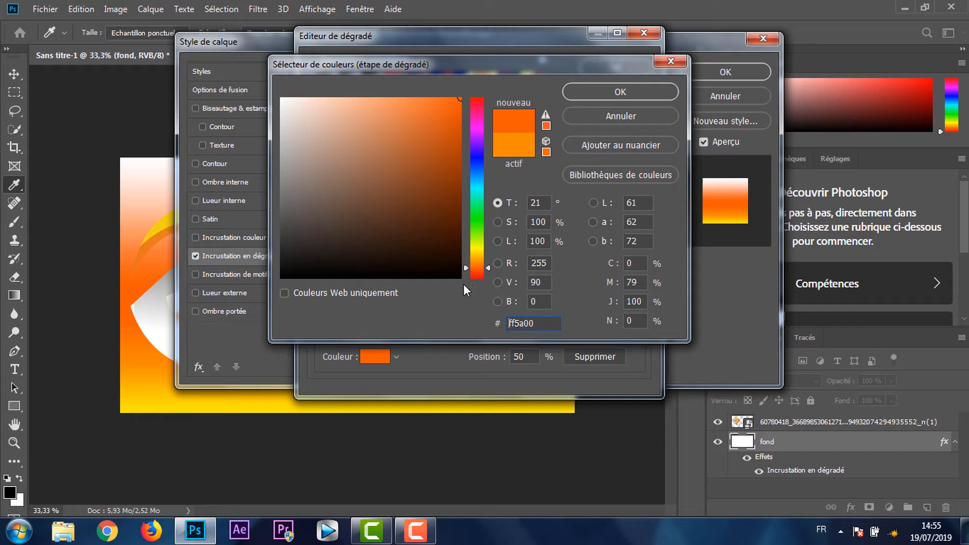
left_click(636, 94)
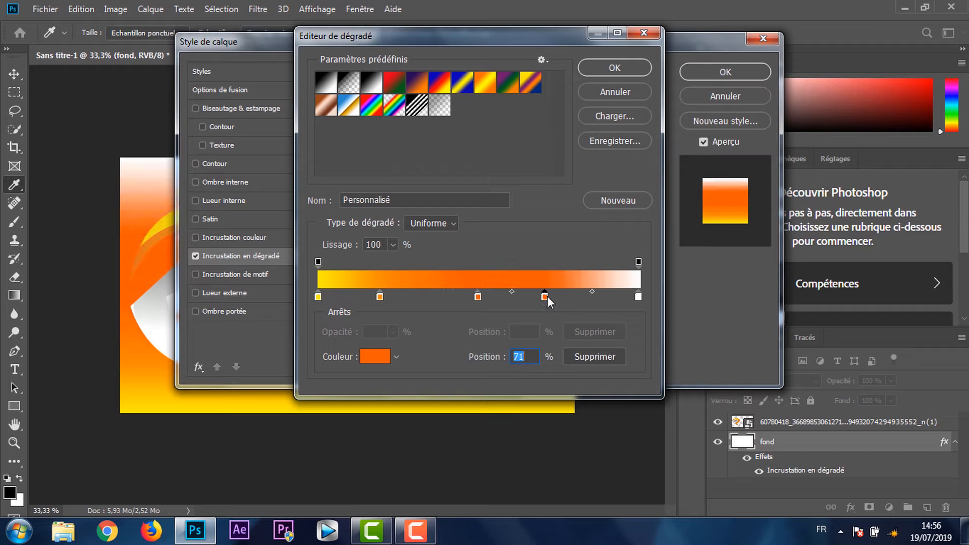
- Place a fourth colour stop at 74 % and keep its colour as ff5a00
left_click_drag(545, 296, 555, 298)
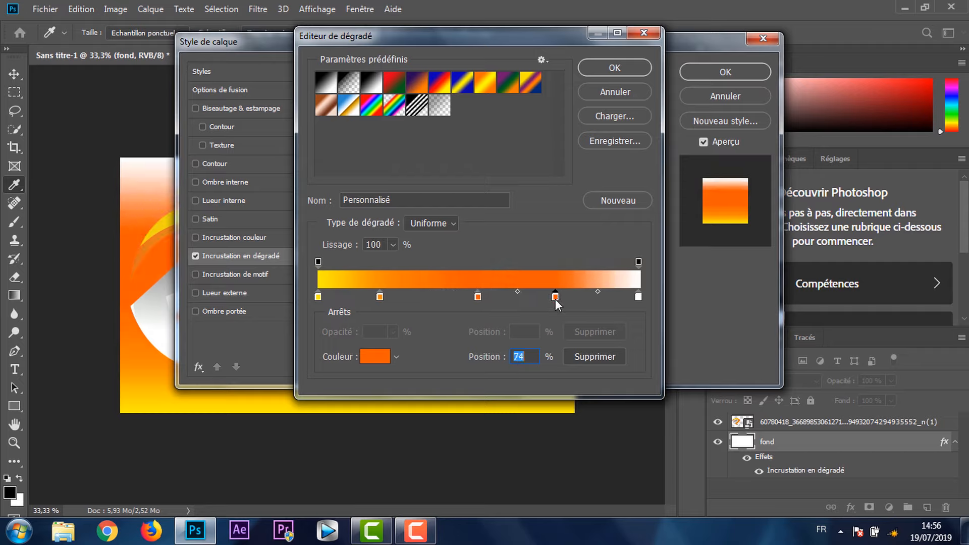
left_click(374, 356)
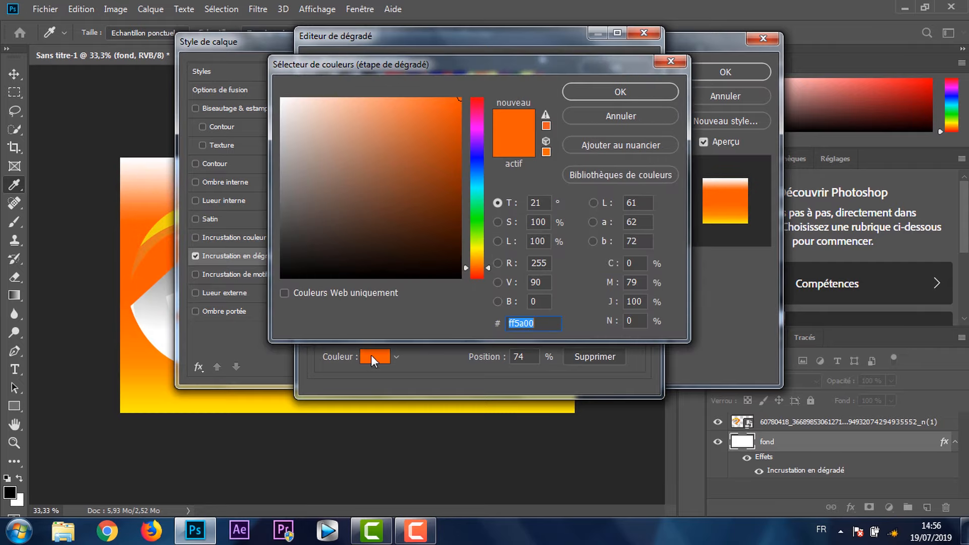
left_click(583, 93)
- Set the gradient's end colour stop at 100 % to a light orange and accept the gradient
left_click(641, 297)
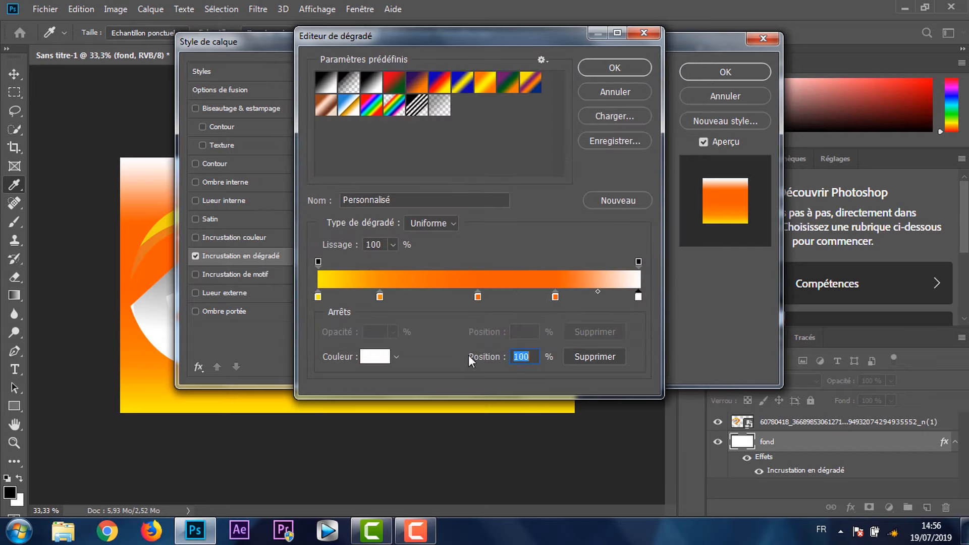
left_click(385, 360)
left_click_drag(484, 265, 485, 259)
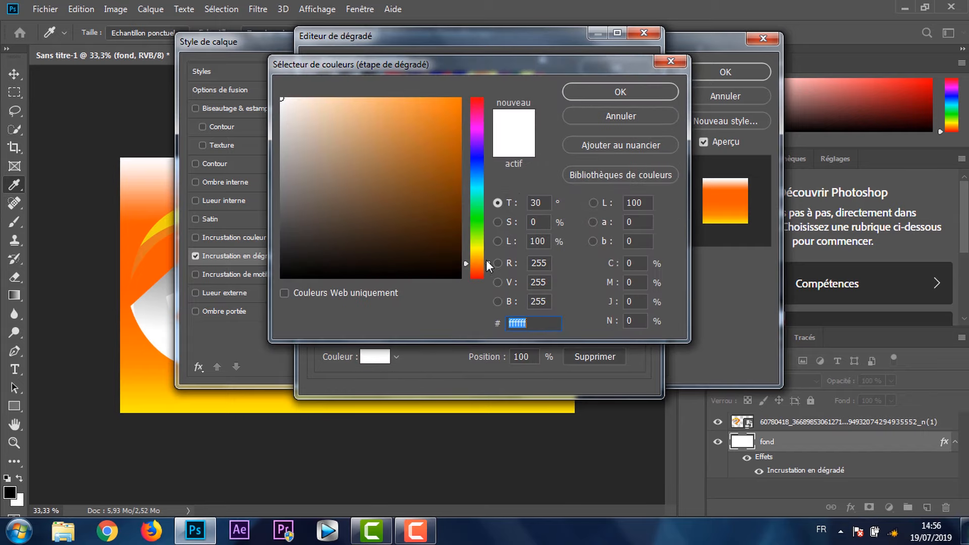
left_click(459, 98)
left_click(620, 91)
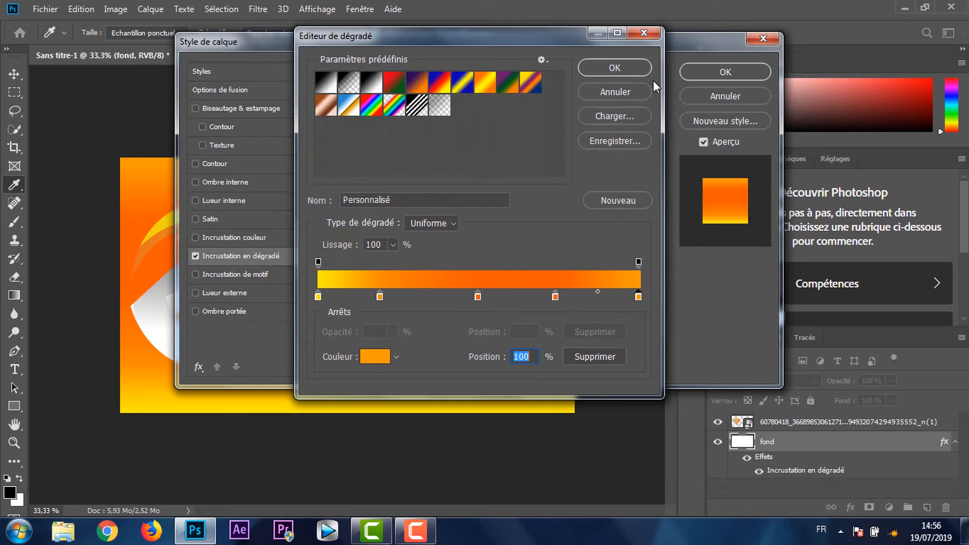
left_click(582, 74)
left_click_drag(542, 48, 810, 106)
- Change the gradient's starting colour stop at 0 % to ffb400 and apply the gradient overlay to the fond layer
left_click(740, 178)
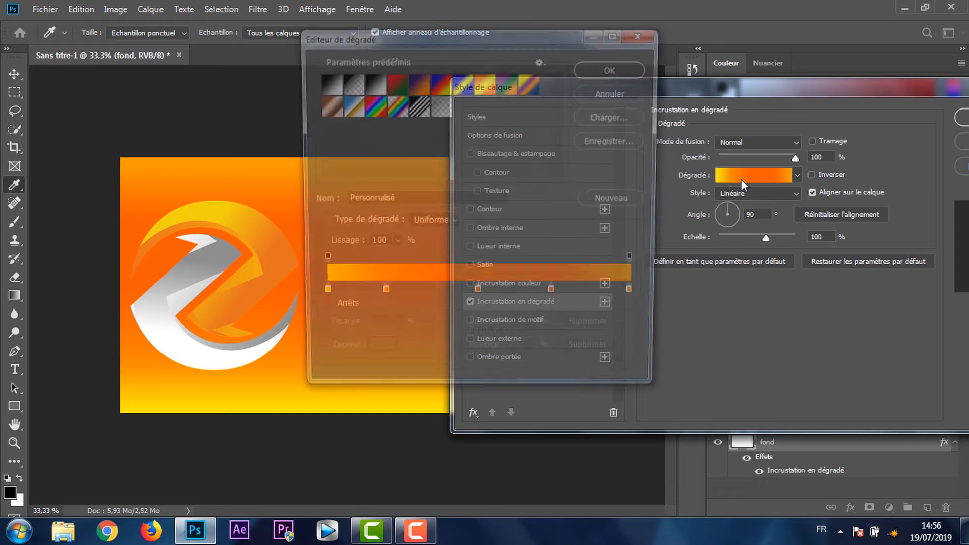
left_click(318, 297)
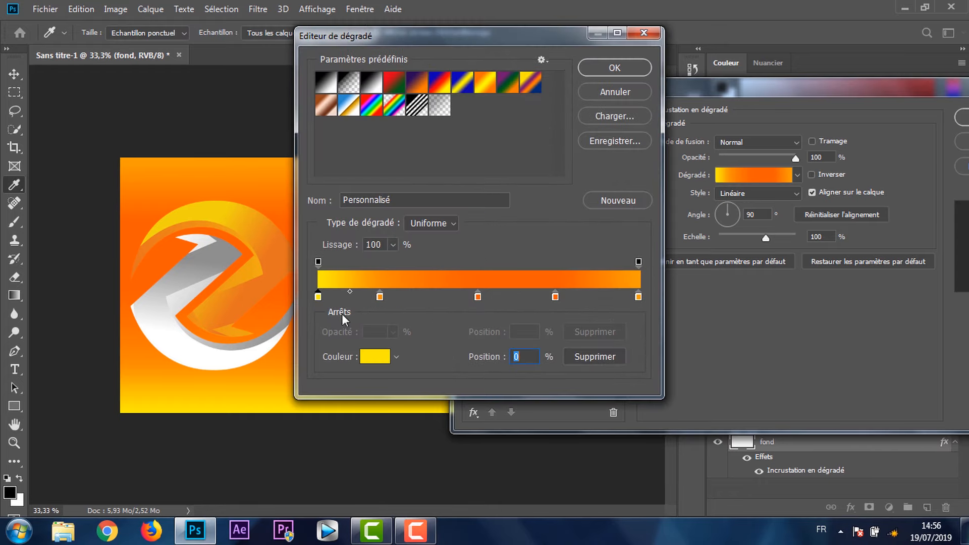
left_click(376, 357)
left_click_drag(467, 249, 466, 256)
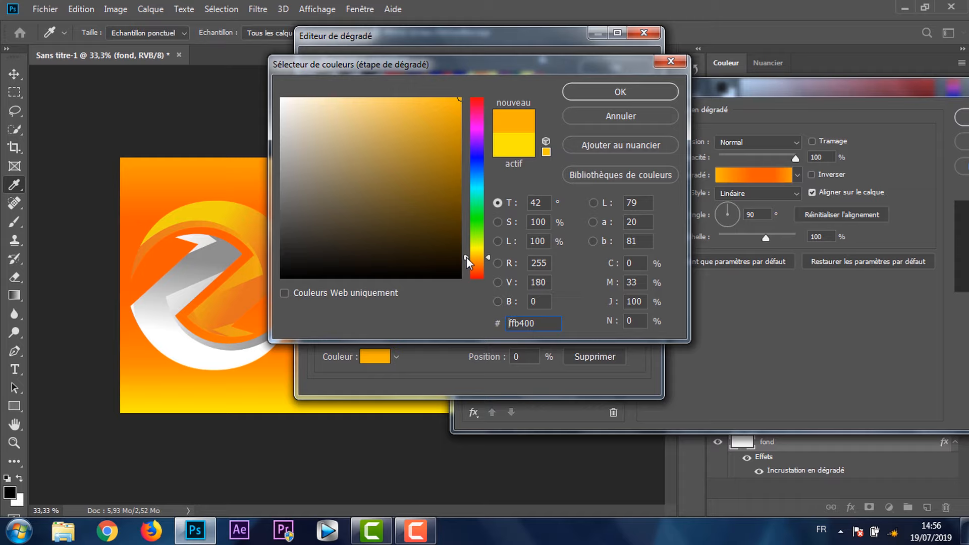
left_click(589, 94)
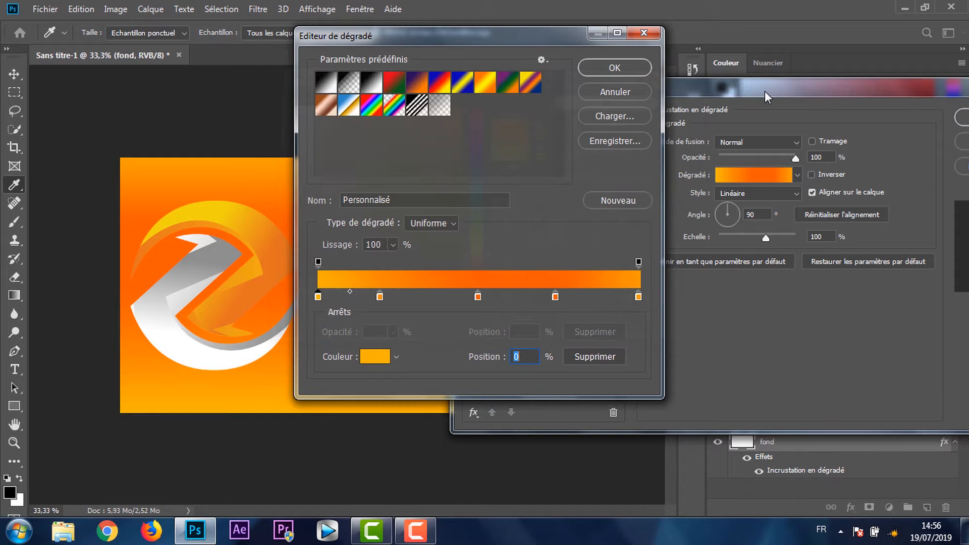
left_click(628, 70)
left_click_drag(682, 89, 413, 127)
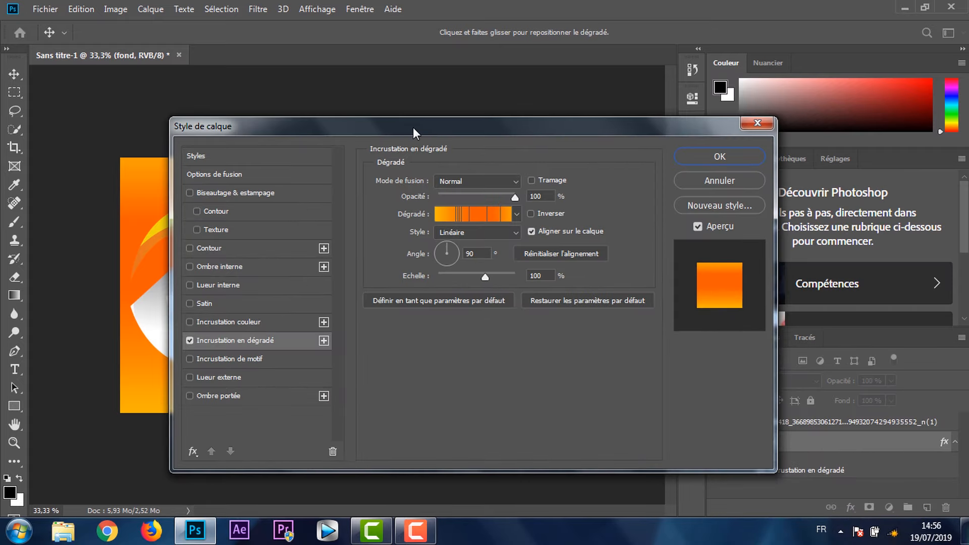
left_click(683, 161)
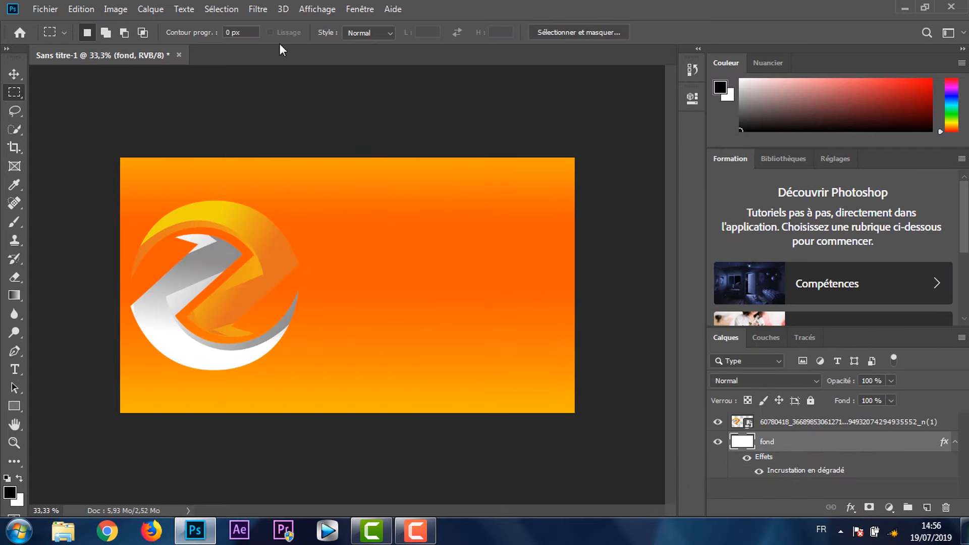
- Start importing an embedded image and browse to the bureau (1) folder on the desktop
left_click(46, 9)
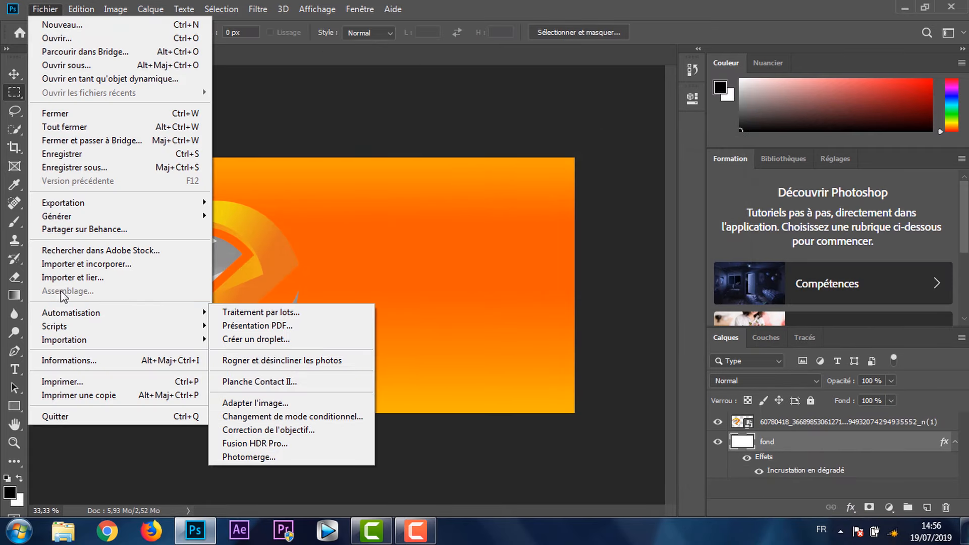
left_click(97, 263)
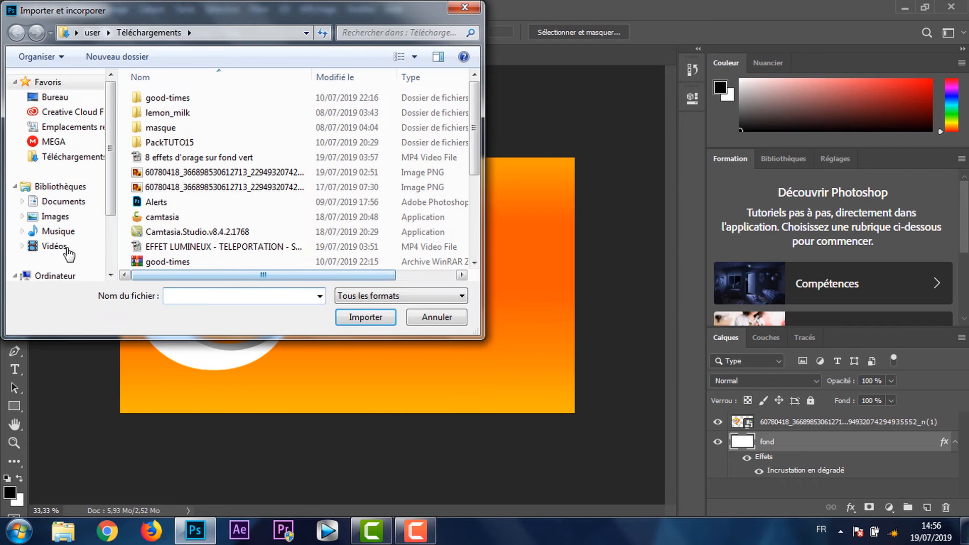
left_click(59, 99)
scroll(264, 244, "down", 2)
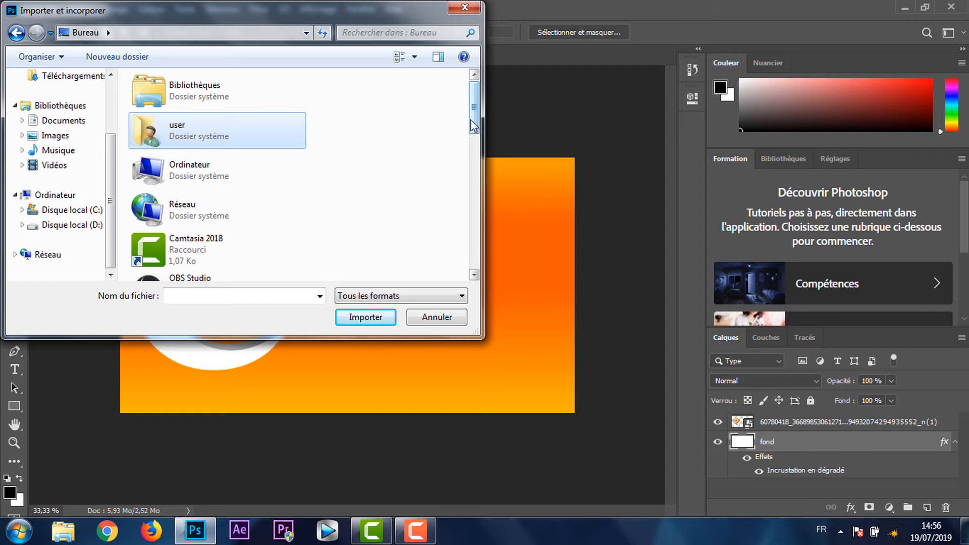
scroll(462, 144, "down", 5)
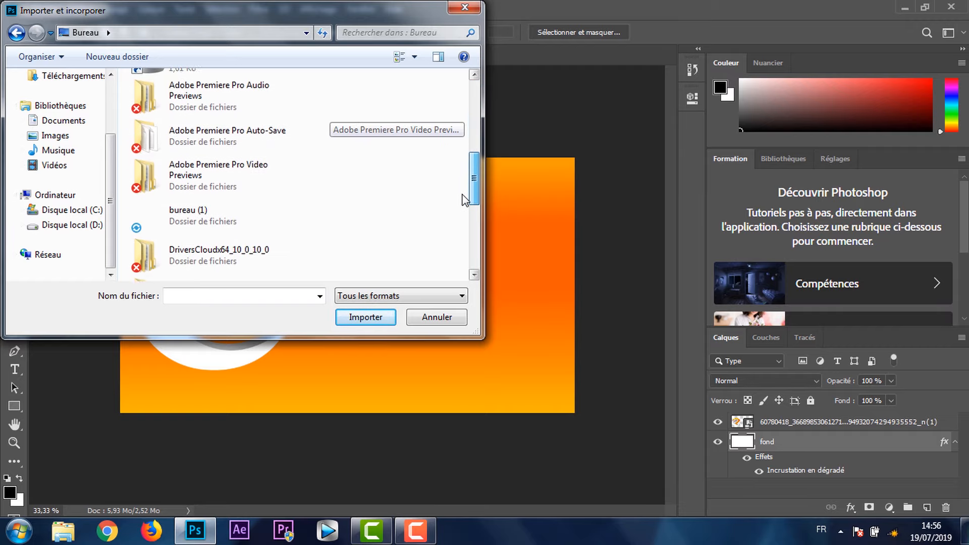
double_click(222, 207)
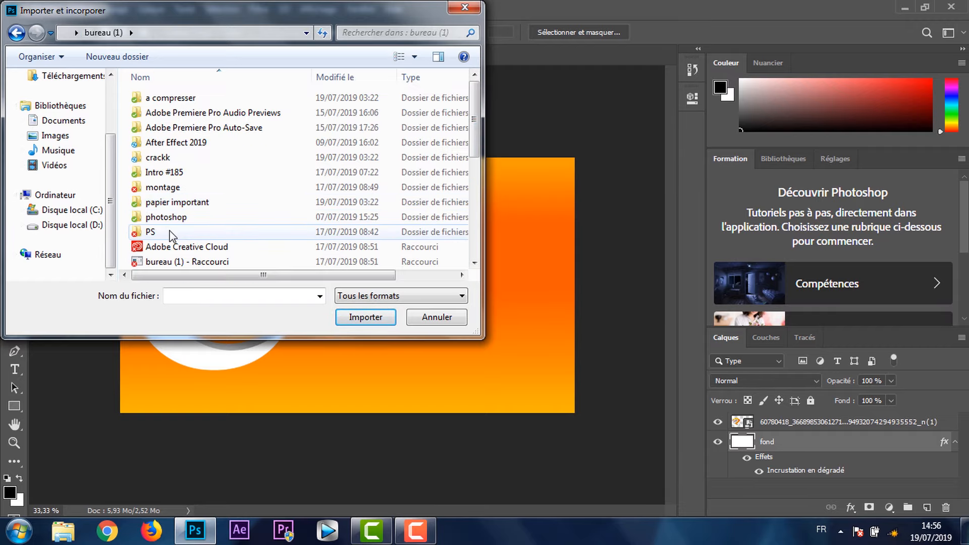
- Look through the wallpaper folder inside PS for a background image and return to the bureau (1) folder
double_click(172, 233)
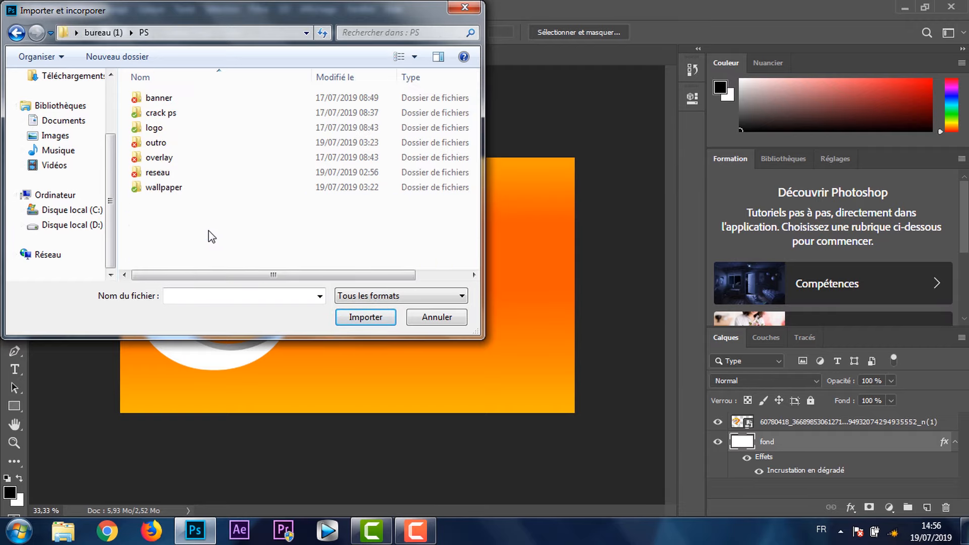
double_click(194, 193)
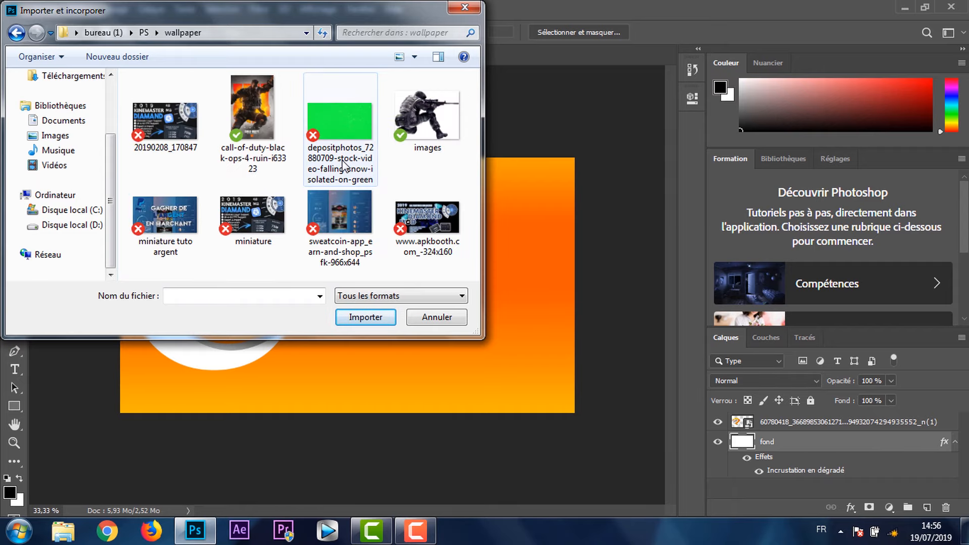
left_click(16, 32)
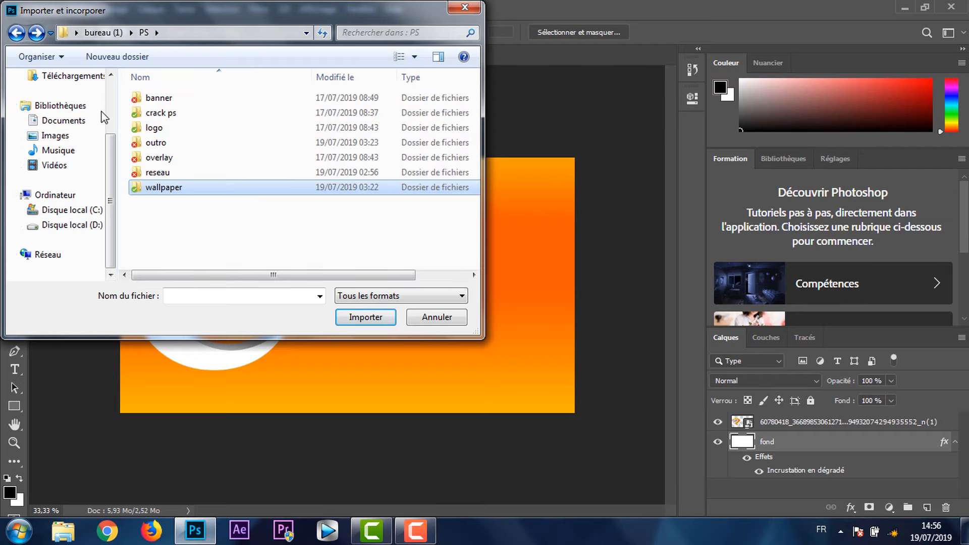
left_click(16, 32)
- Embed the jeux vidéo image from the wallpaper folder inside photoshop/photoshop, placed at its default size over the canvas
double_click(164, 219)
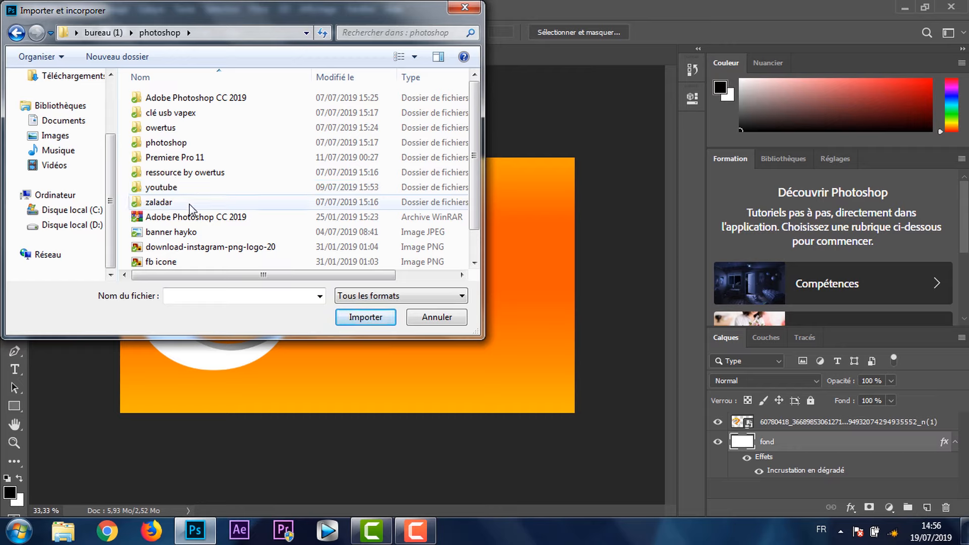
double_click(225, 173)
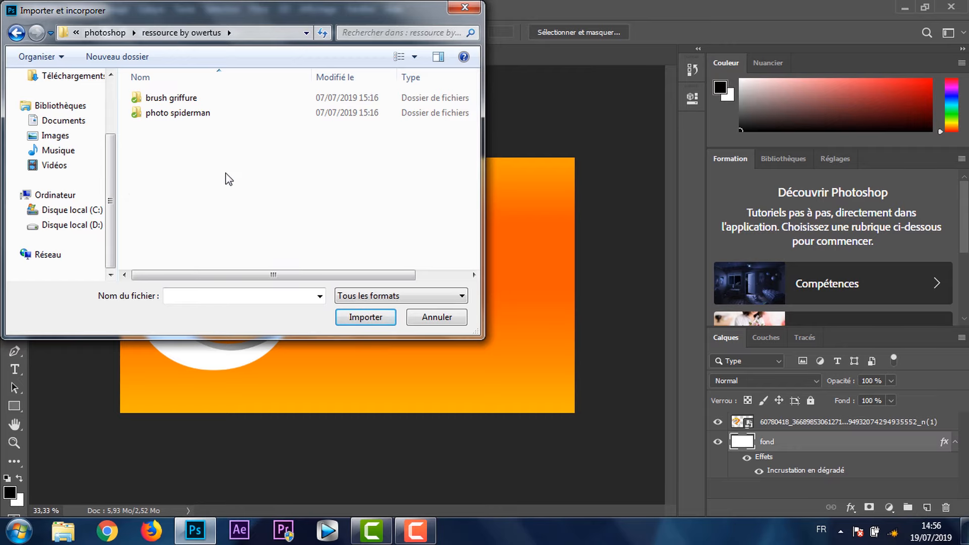
left_click(17, 32)
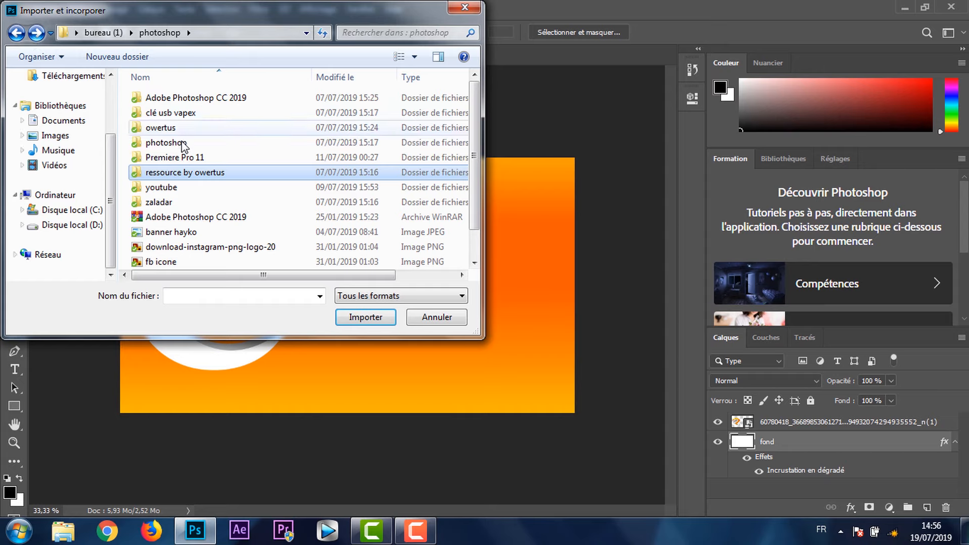
double_click(190, 143)
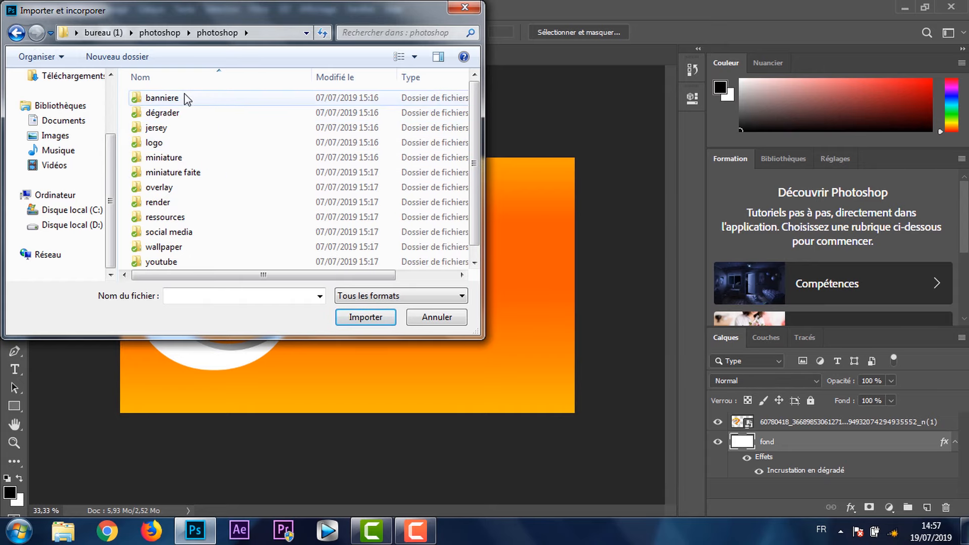
double_click(183, 247)
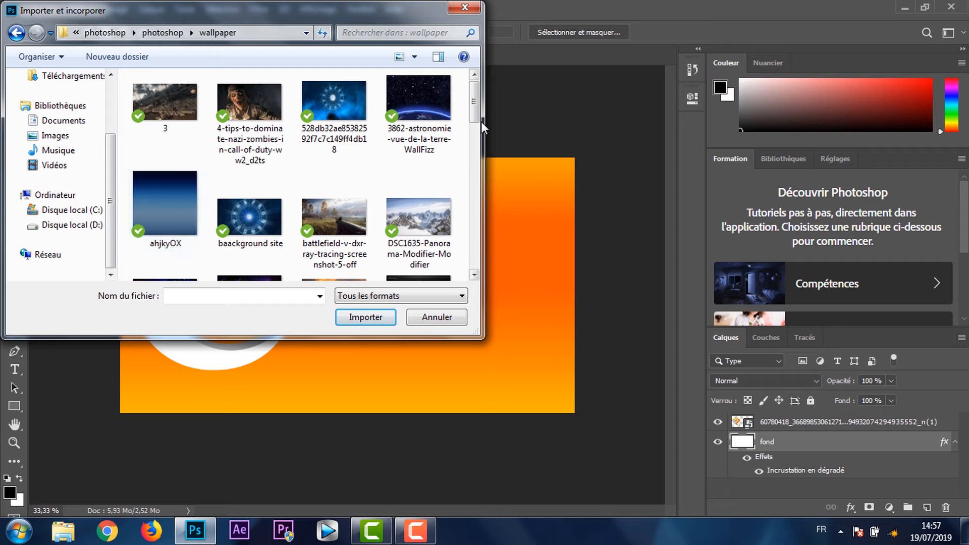
left_click_drag(478, 116, 474, 193)
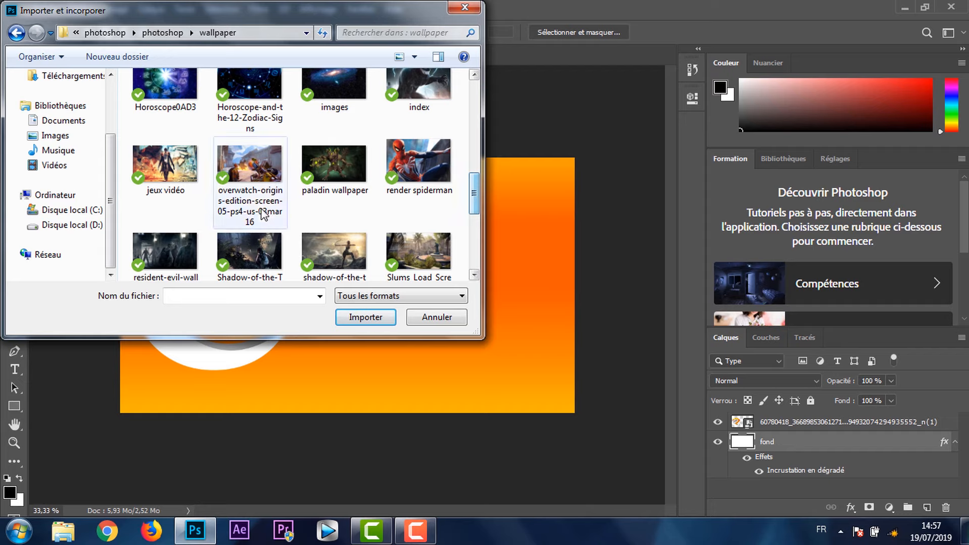
left_click(187, 182)
left_click(359, 316)
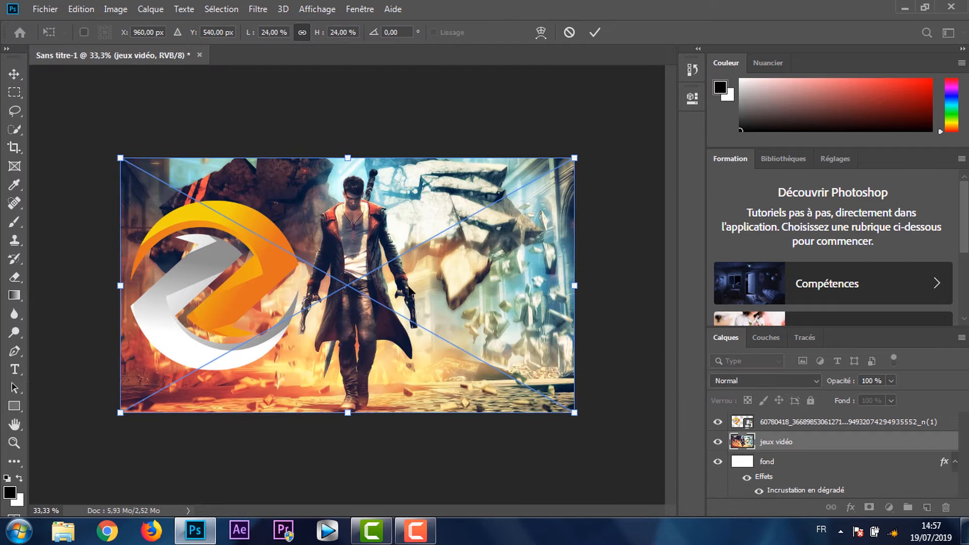
key("Return")
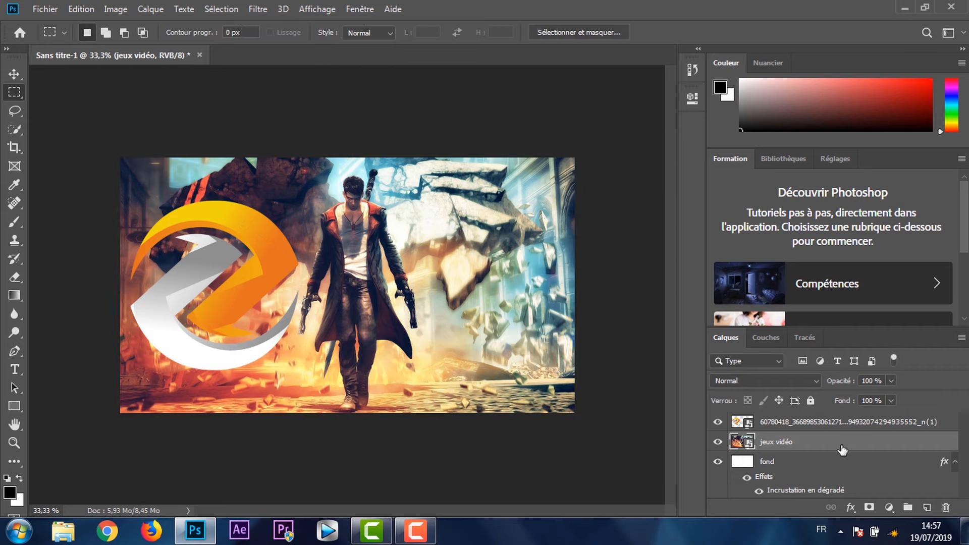
- Lower the jeux vidéo layer's opacity to 30 % and apply a Camera Raw filter with Clarity (Clarté) +100
left_click_drag(839, 385, 805, 388)
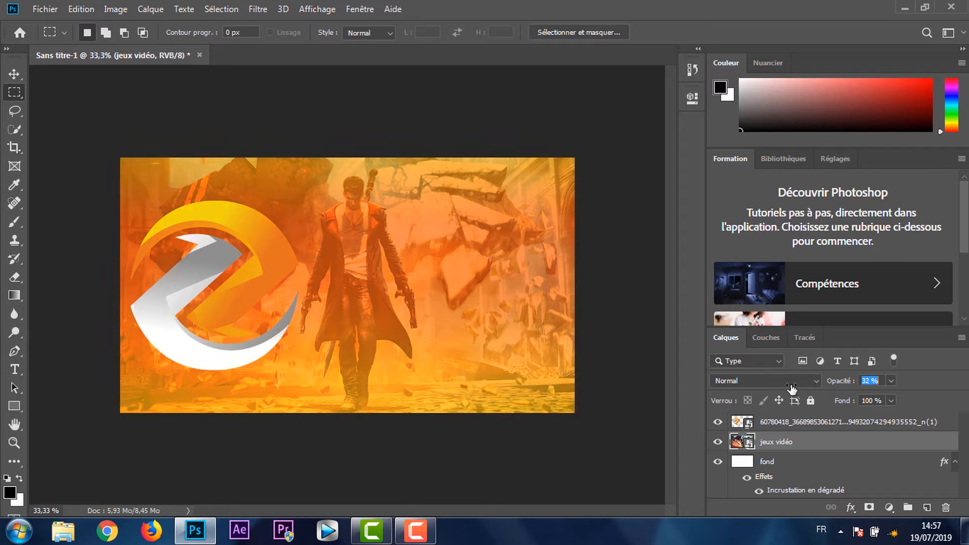
left_click_drag(791, 389, 789, 388)
left_click(258, 10)
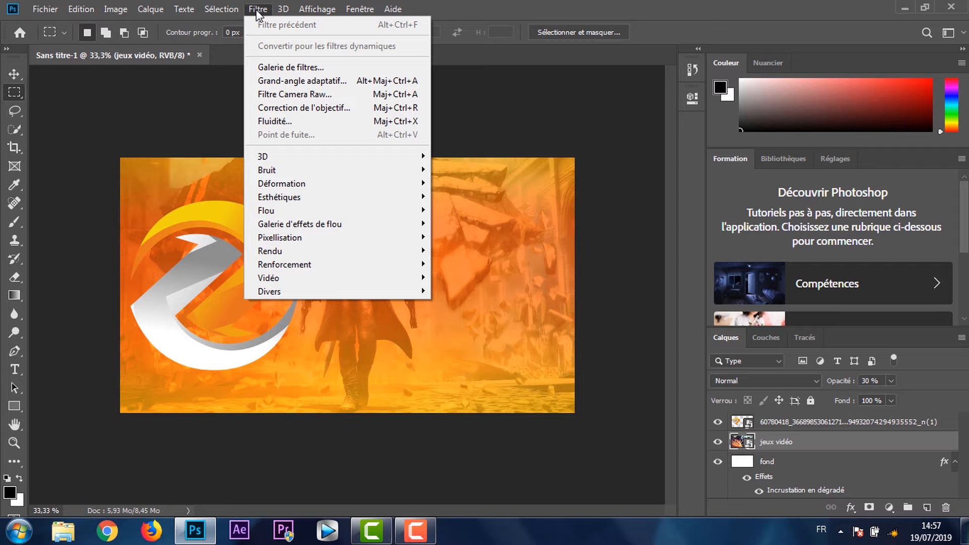
left_click(313, 95)
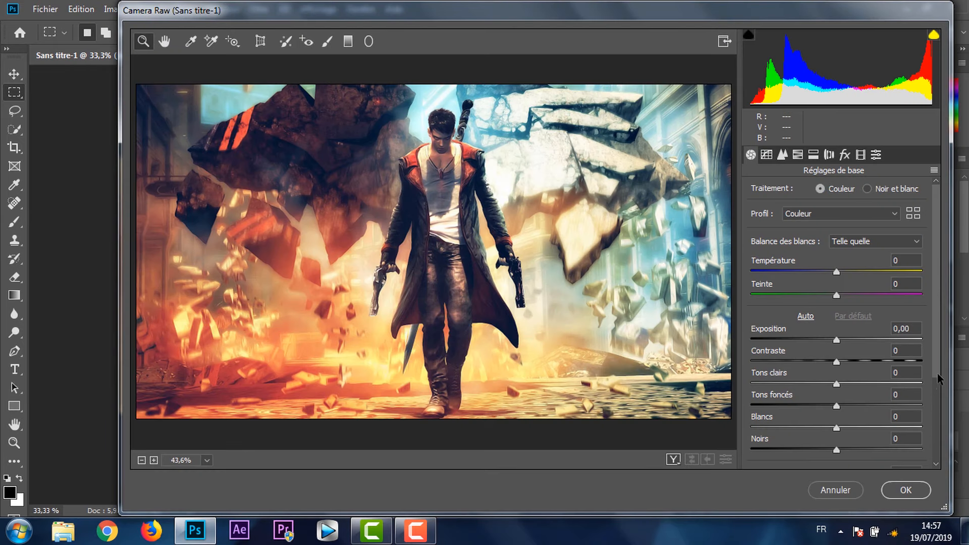
left_click_drag(937, 373, 937, 455)
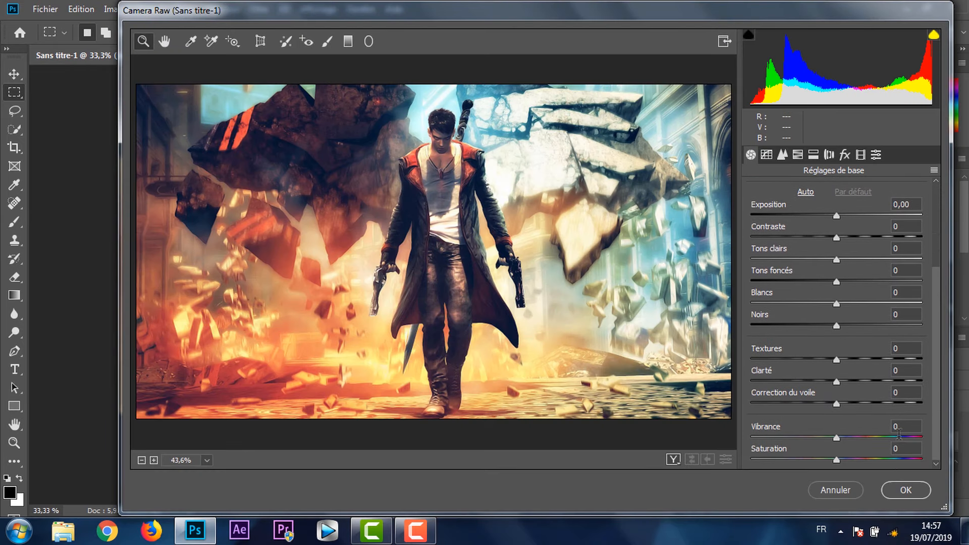
left_click_drag(836, 382, 953, 401)
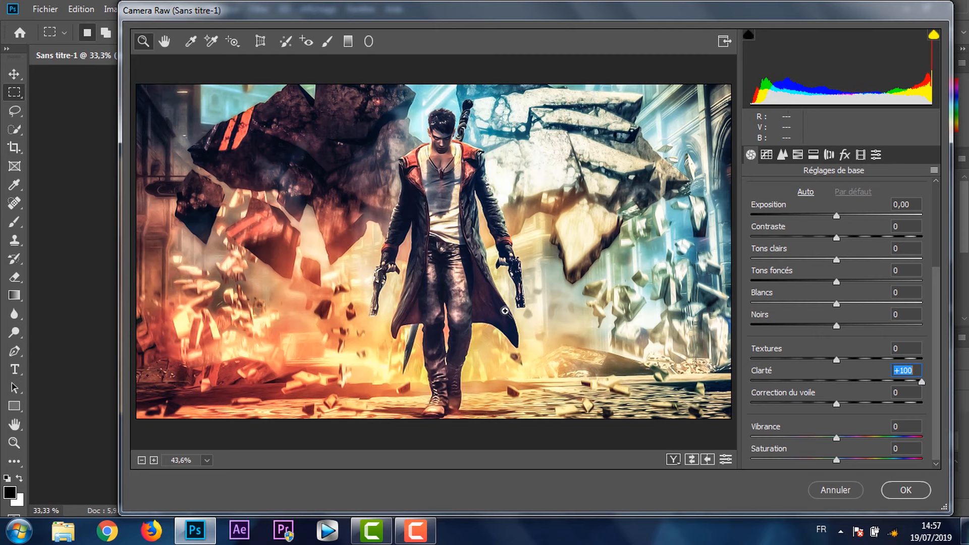
left_click(908, 489)
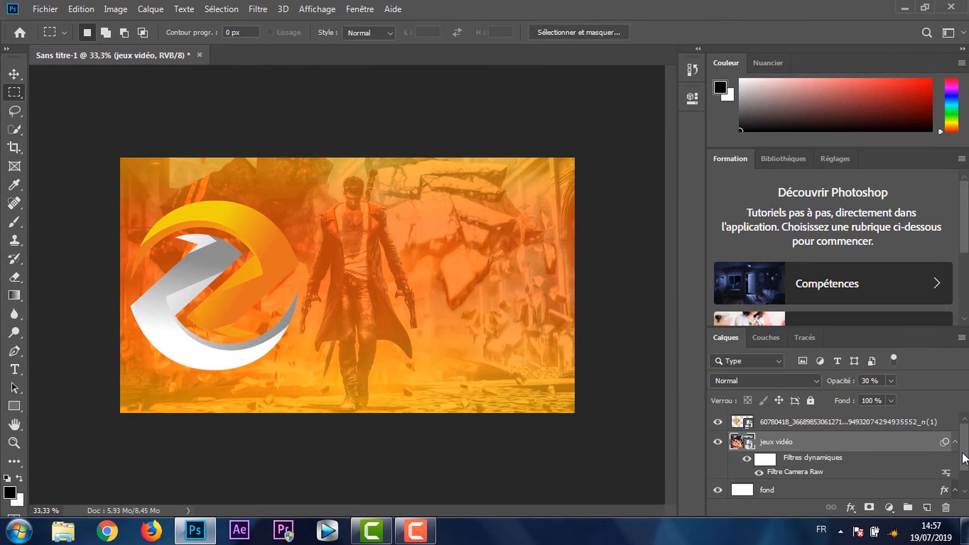
- Add a new empty layer above the Z logo layer
left_click_drag(964, 458, 965, 445)
left_click(903, 422)
left_click(927, 508)
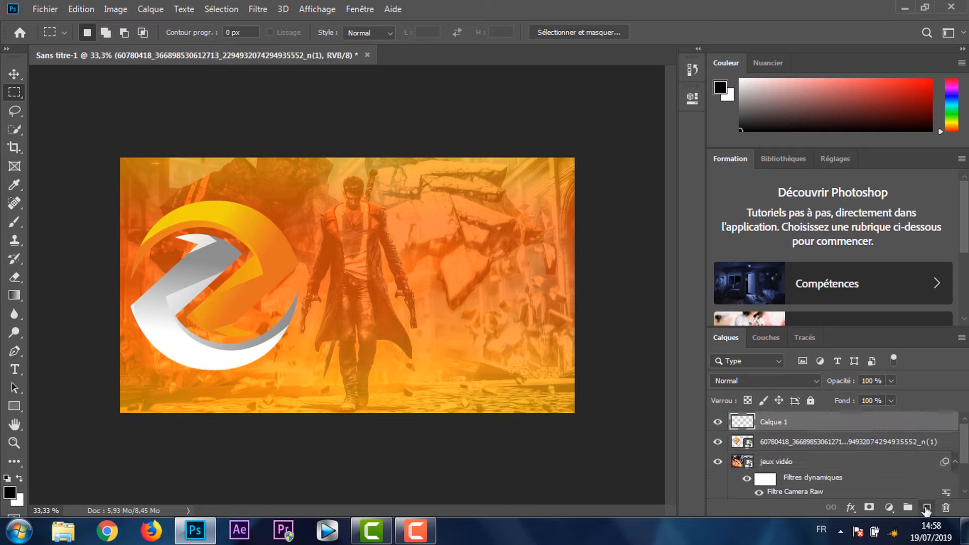
- Rename the Z logo layer as logo
double_click(814, 442)
key("BackSpace")
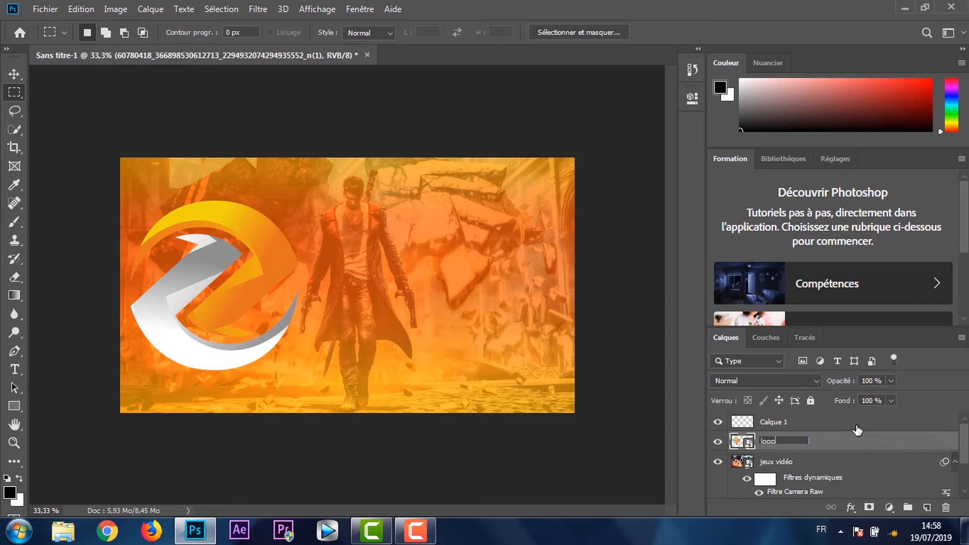
key("Return")
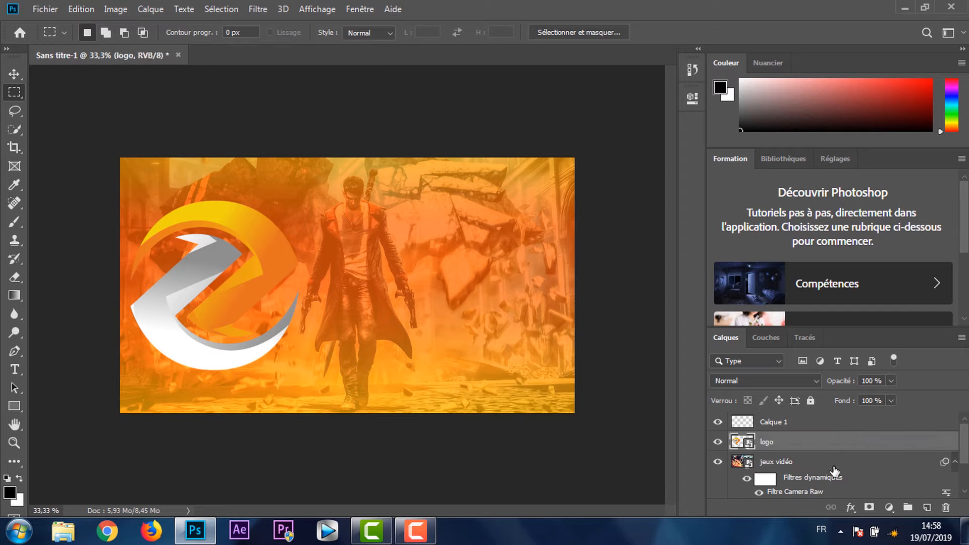
- Rename the jeux vidéo layer as fond
double_click(811, 454)
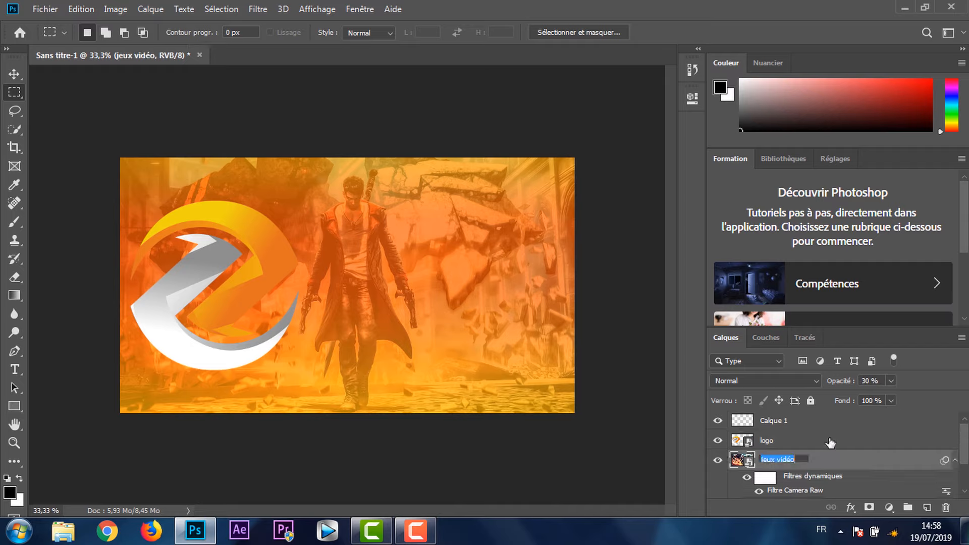
type("fond")
key("Return")
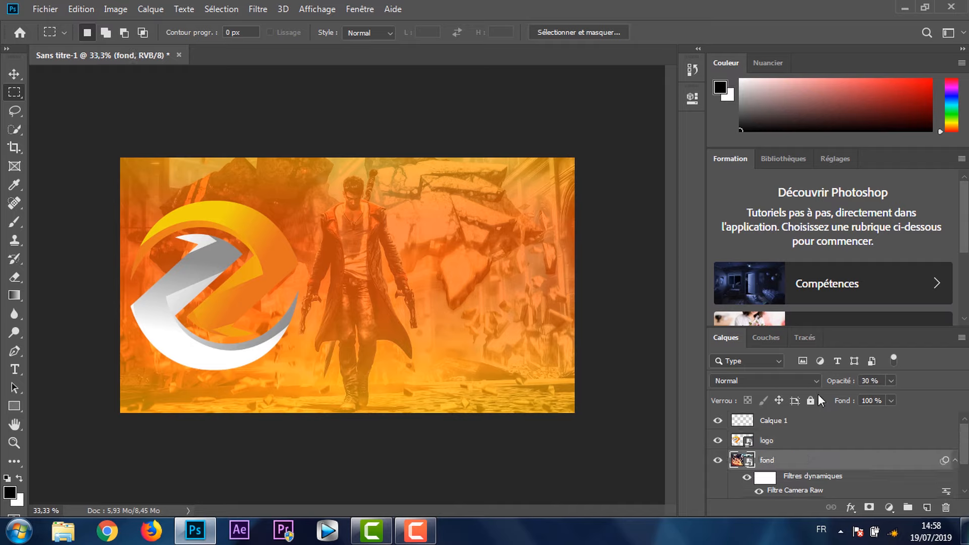
- Draw a black rectangle of about 570 × 306 px on the empty layer and move it slightly up and closer to the logo
left_click(788, 429)
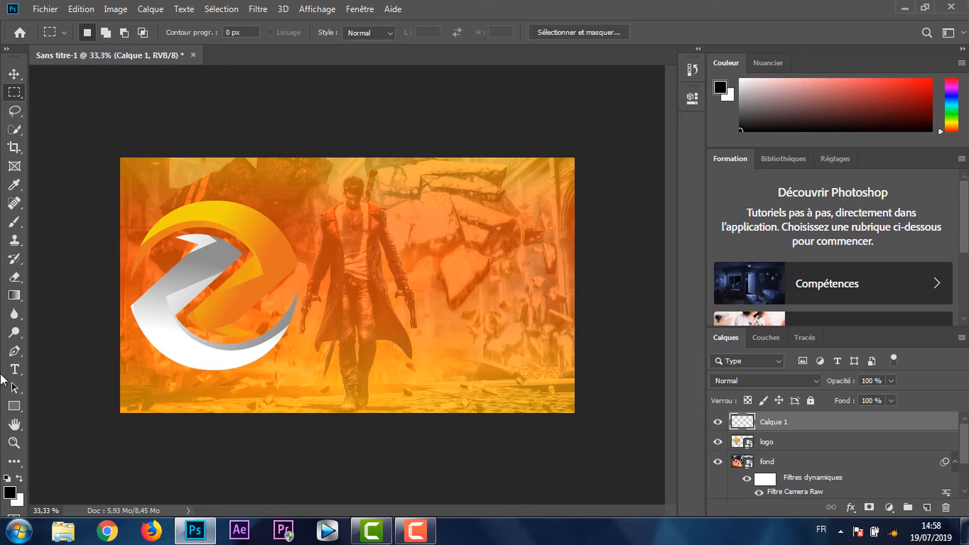
left_click(15, 407)
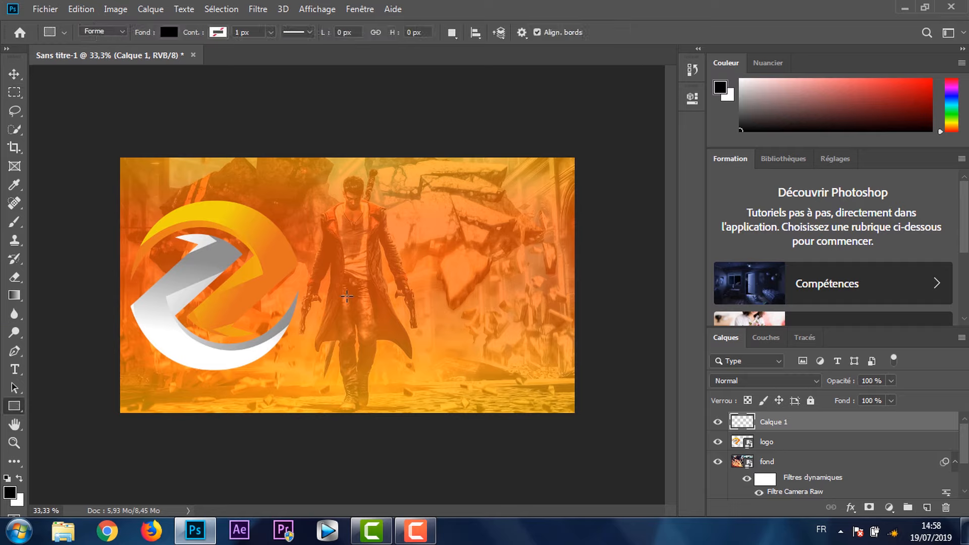
left_click_drag(347, 296, 482, 368)
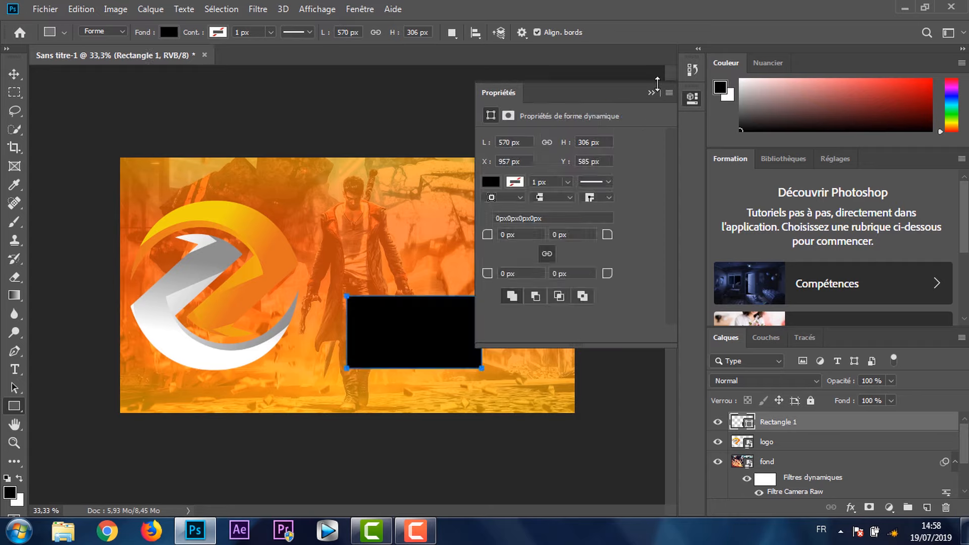
left_click(651, 93)
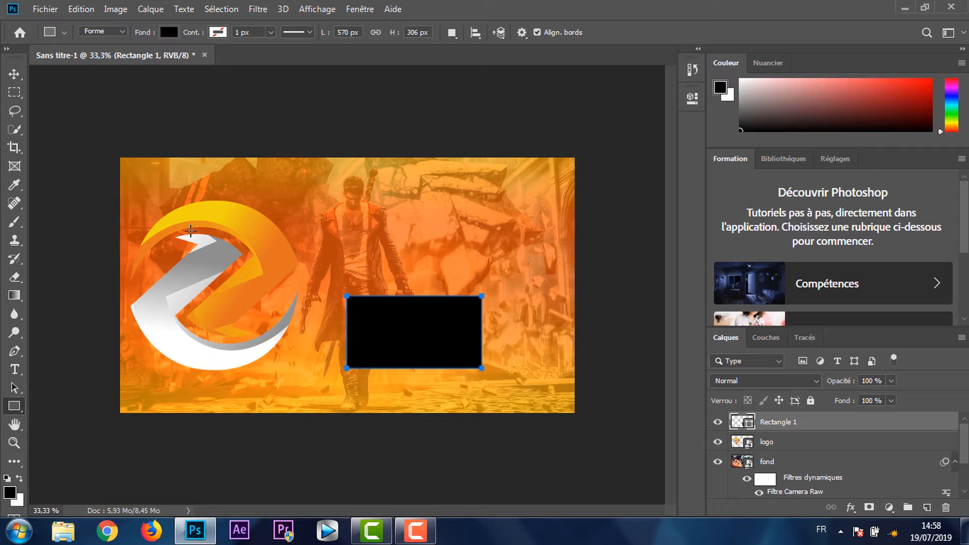
key("v")
left_click_drag(429, 330, 411, 311)
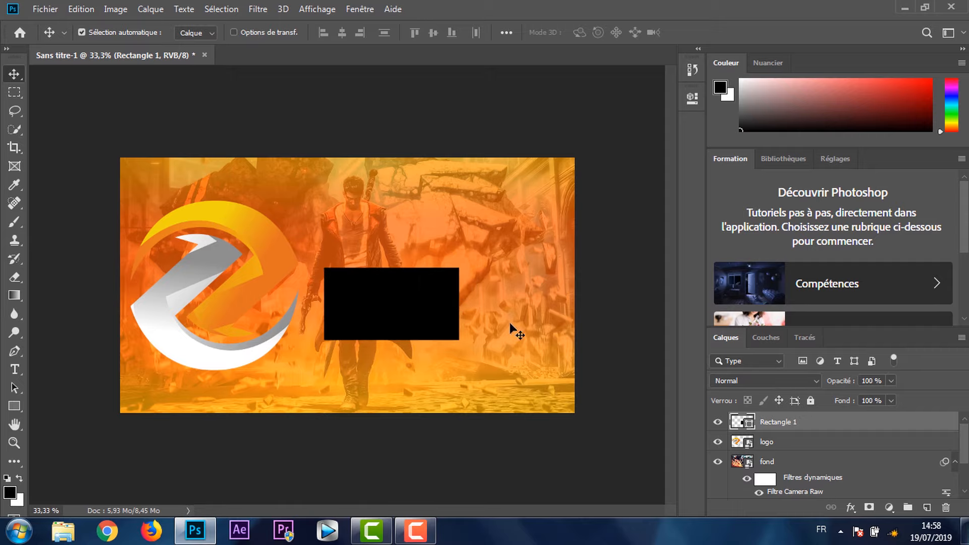
- Add a new layer above the rectangle and start a Pen path on the rectangle's left edge, a little below its upper-left corner
scroll(347, 284, "up", 5)
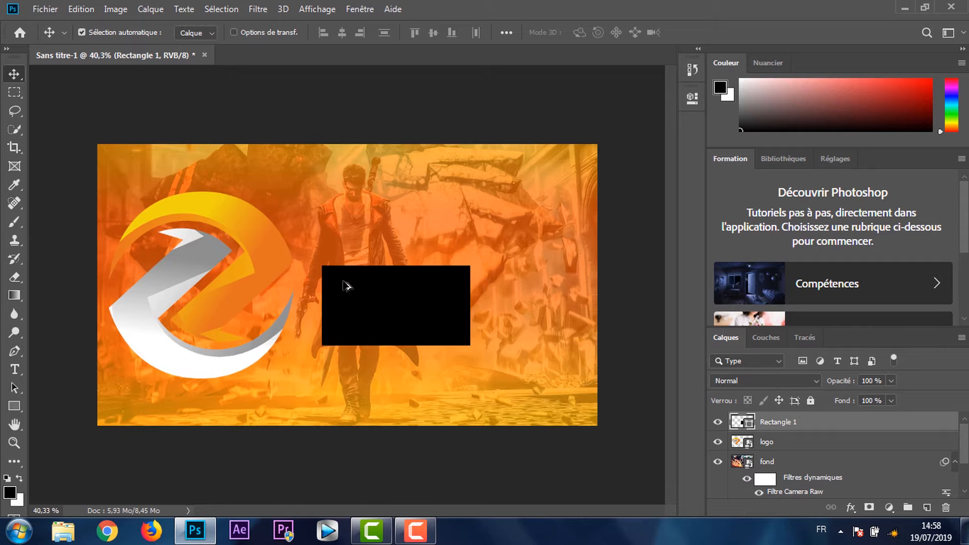
scroll(347, 285, "up", 5)
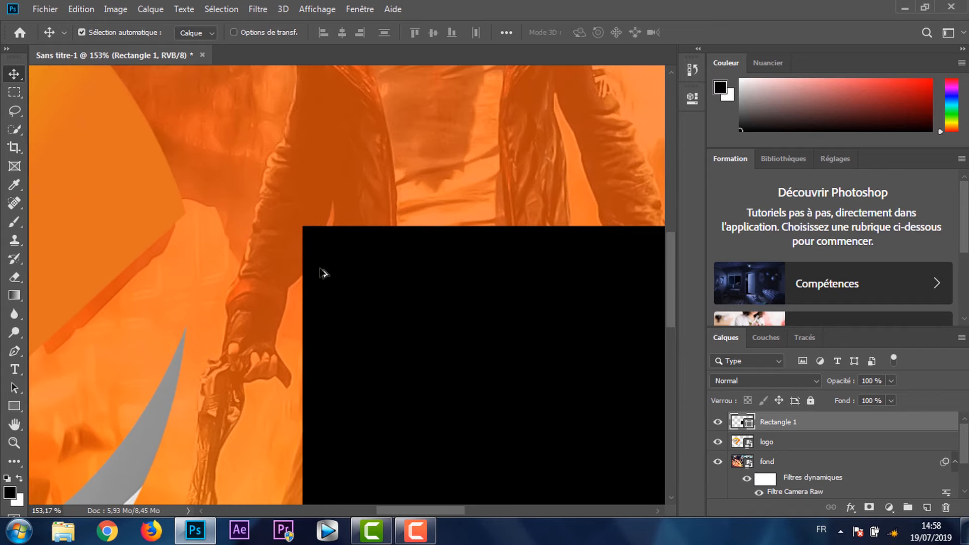
key("p")
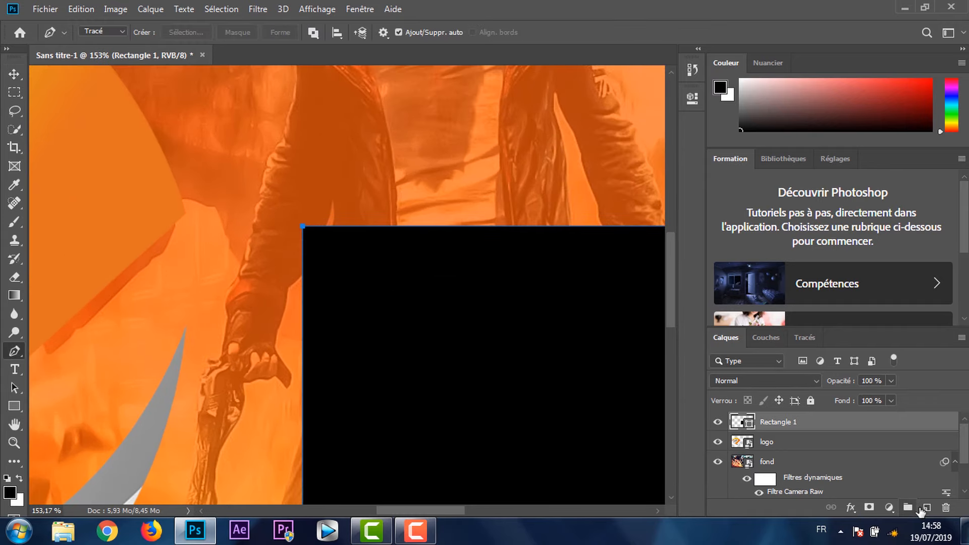
left_click(926, 507)
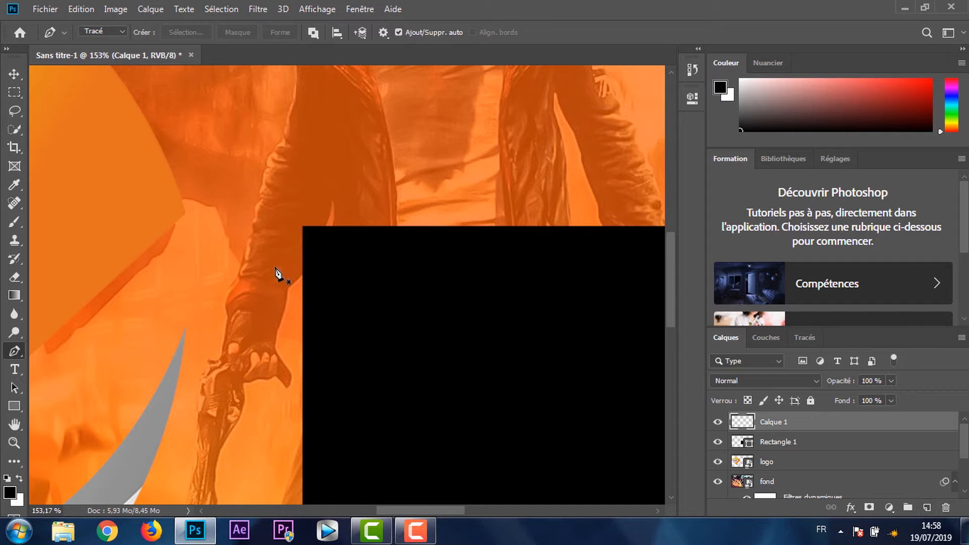
left_click(304, 282)
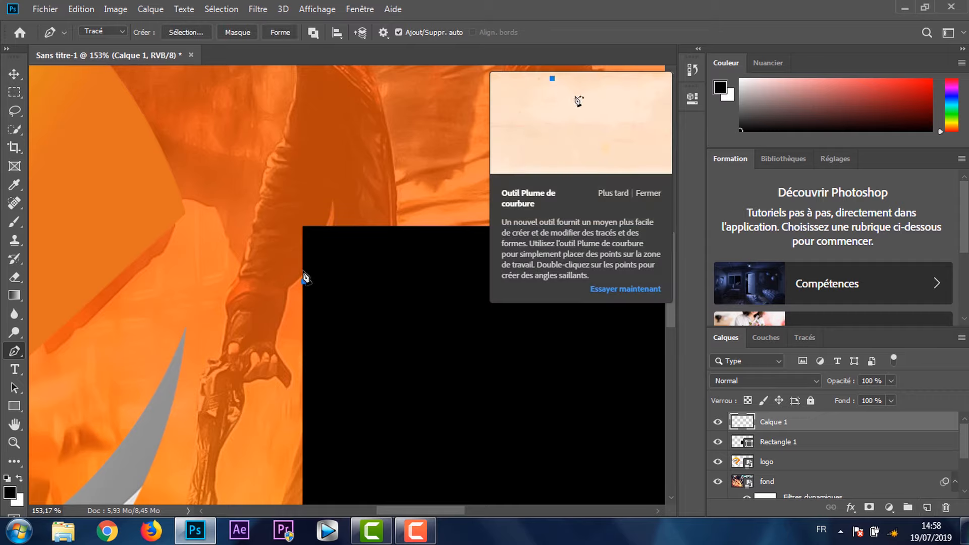
- Place the second path point exactly on the black rectangle's upper-left corner
scroll(306, 274, "up", 4)
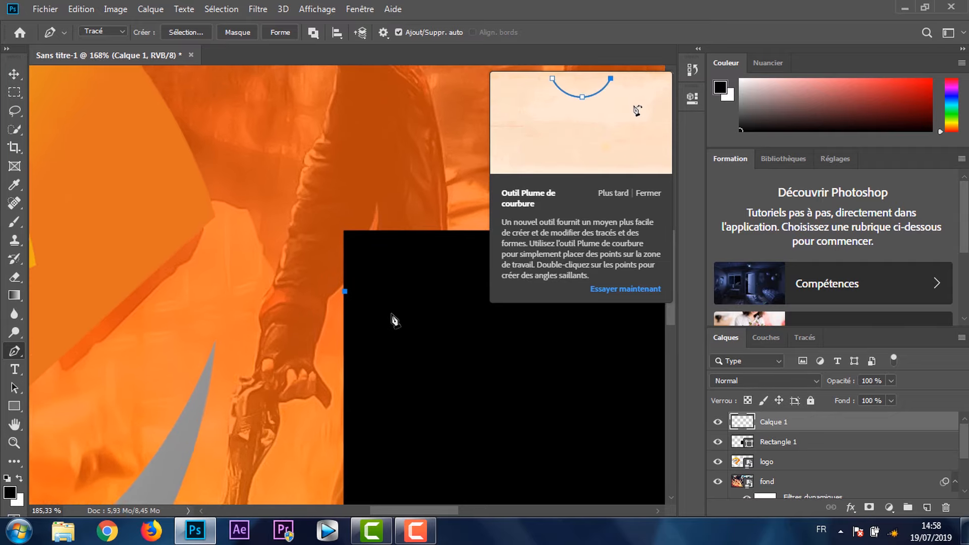
scroll(318, 285, "up", 15)
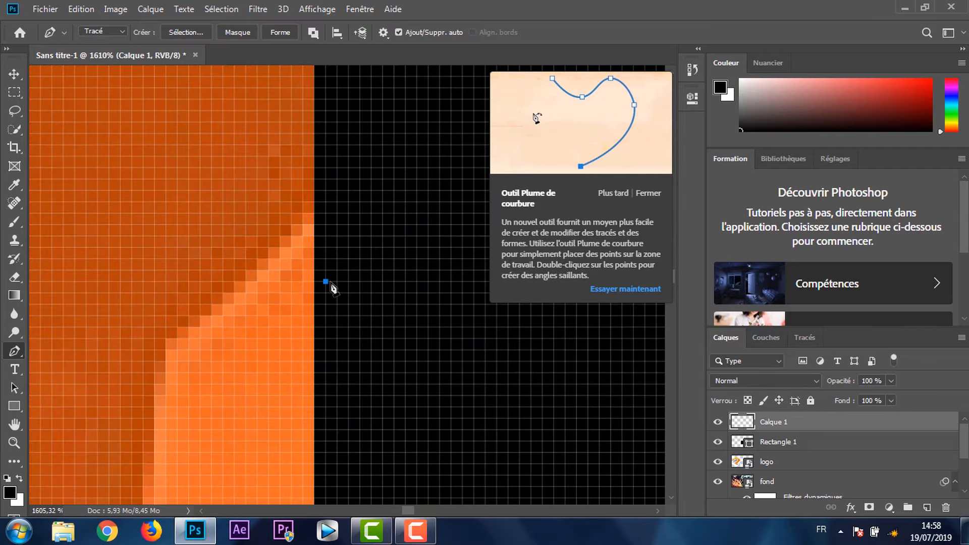
scroll(332, 288, "up", 2)
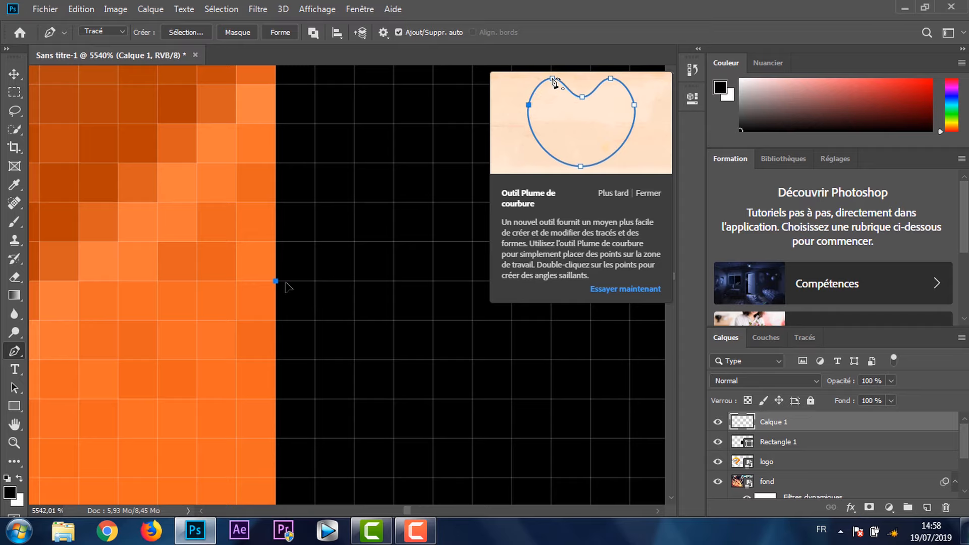
scroll(308, 192, "down", 11)
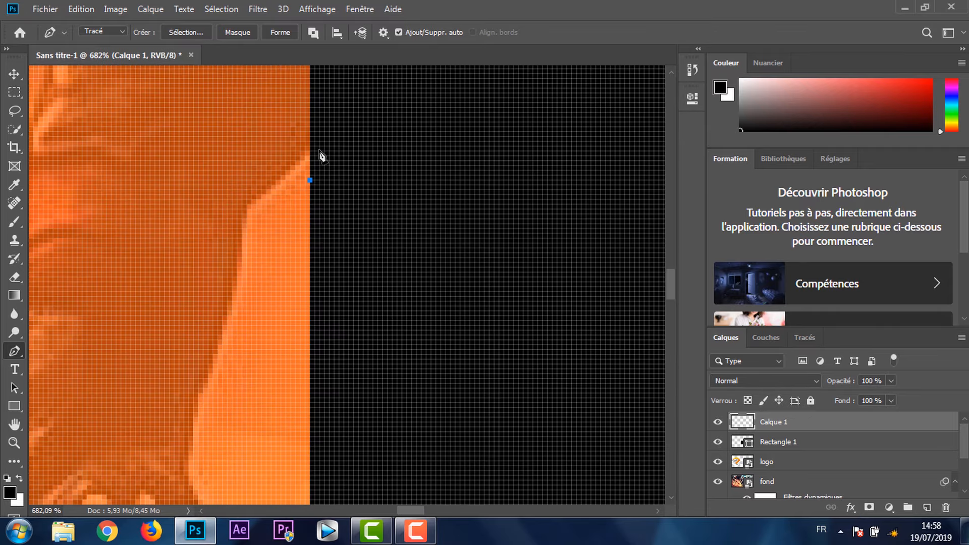
scroll(321, 157, "down", 2)
scroll(348, 227, "down", 2)
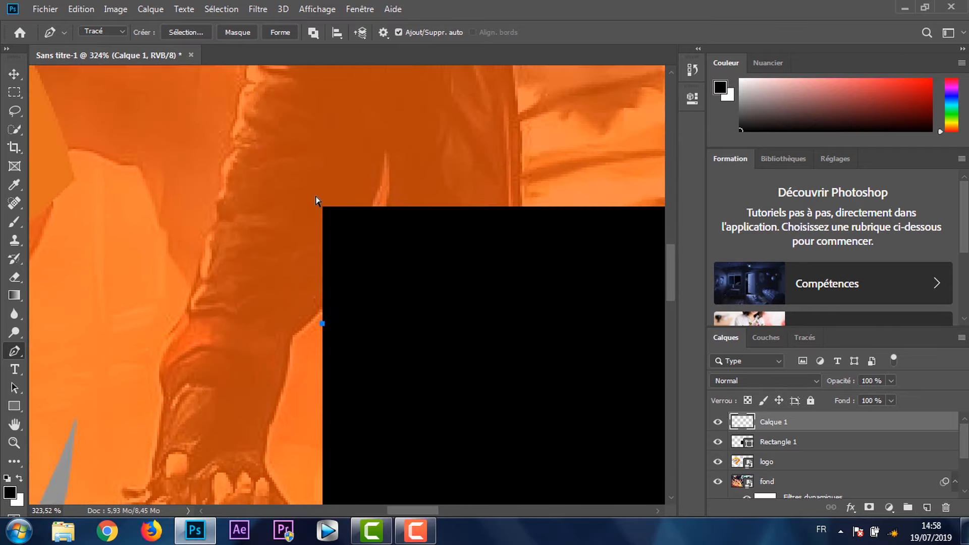
scroll(316, 200, "up", 2)
scroll(385, 211, "up", 2)
scroll(380, 288, "up", 2)
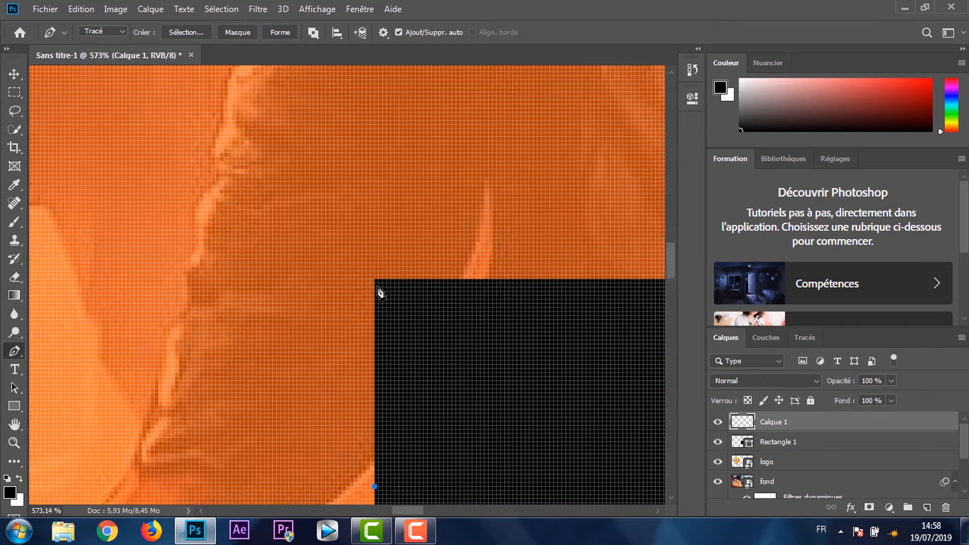
scroll(378, 291, "up", 15)
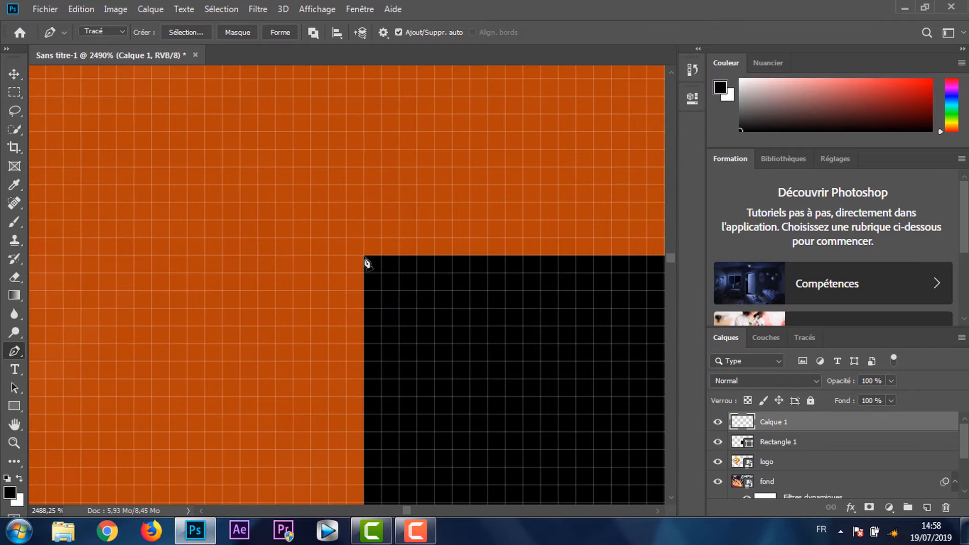
scroll(429, 268, "down", 3)
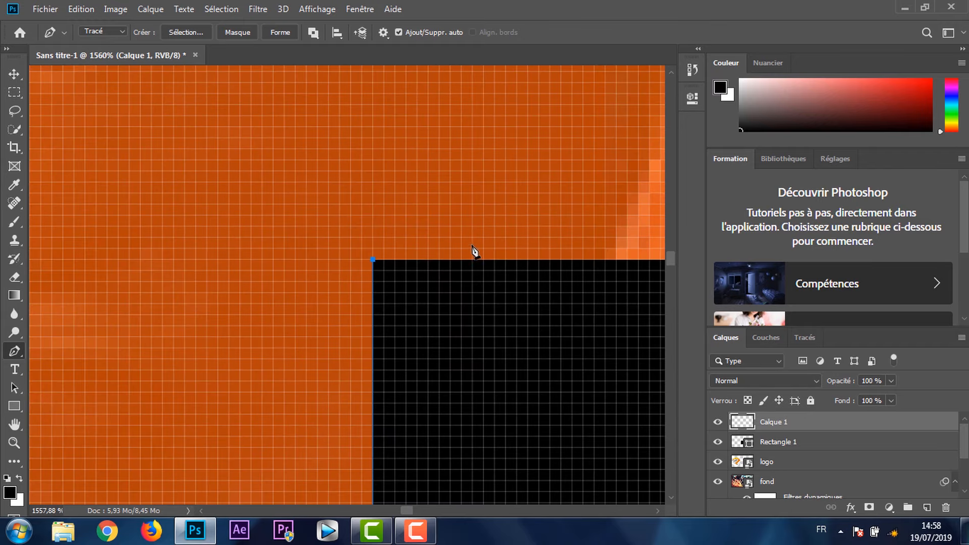
- Show the rulers and place a vertical guide through the middle of the black rectangle
scroll(474, 251, "down", 20)
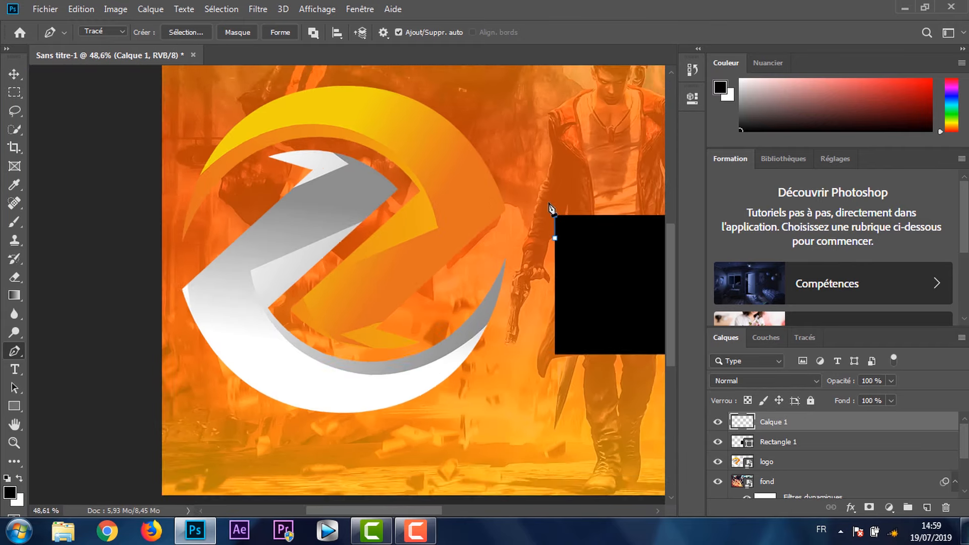
scroll(550, 208, "down", 1)
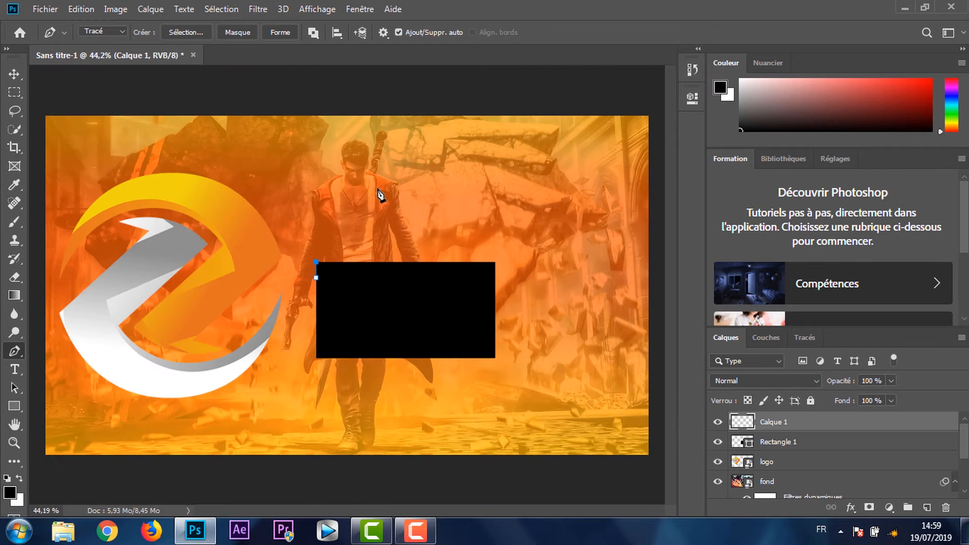
key("ctrl+r")
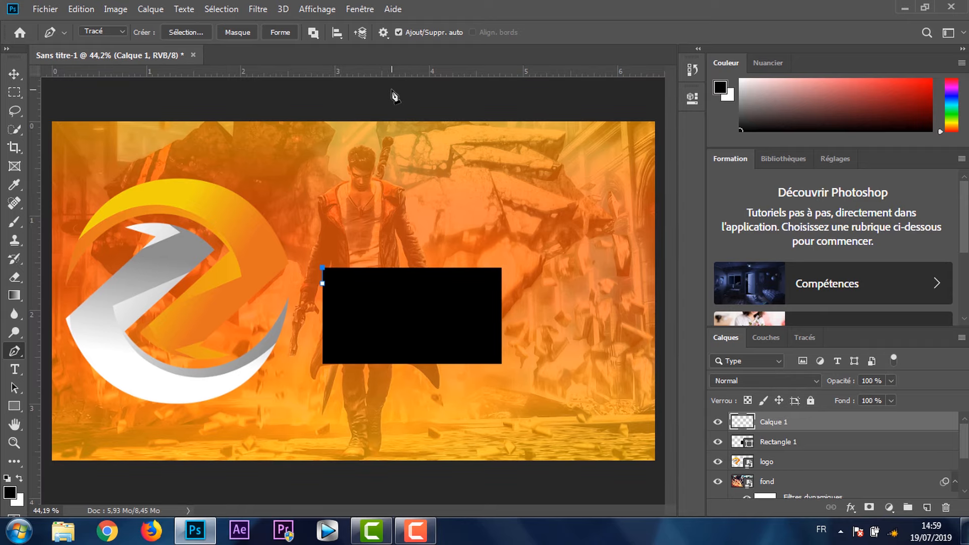
left_click_drag(34, 309, 412, 335)
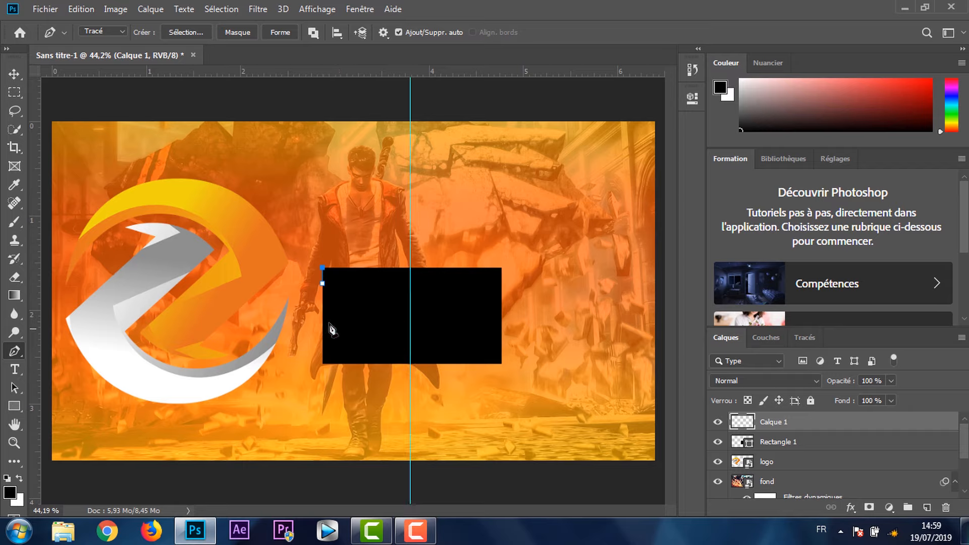
- Add a path point where the vertical guide meets the black rectangle's top edge
scroll(411, 207, "up", 1)
scroll(371, 234, "up", 9)
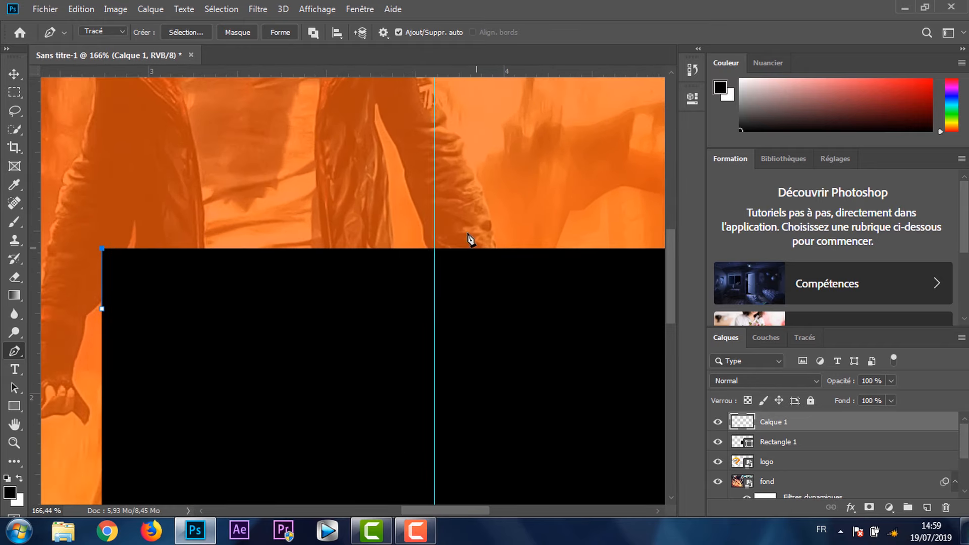
scroll(428, 251, "up", 5)
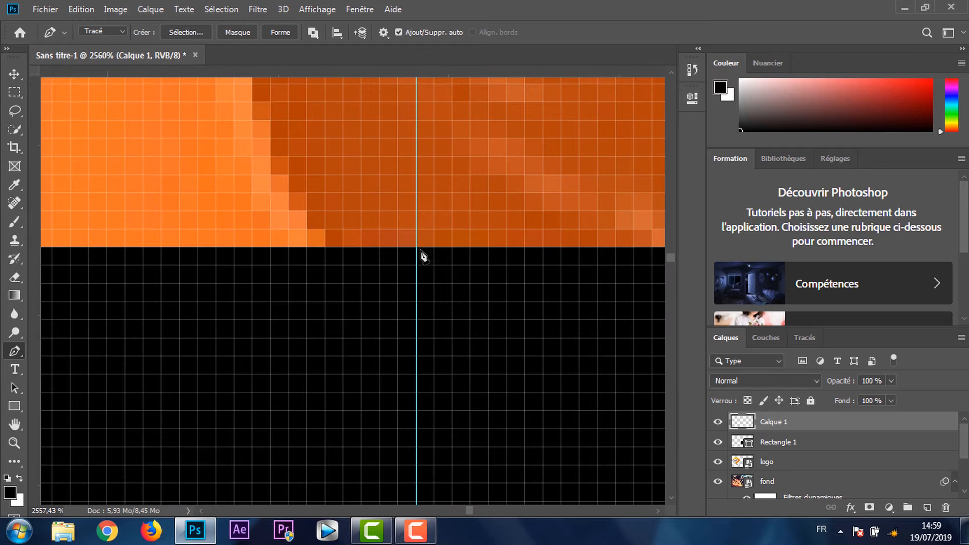
left_click(417, 248)
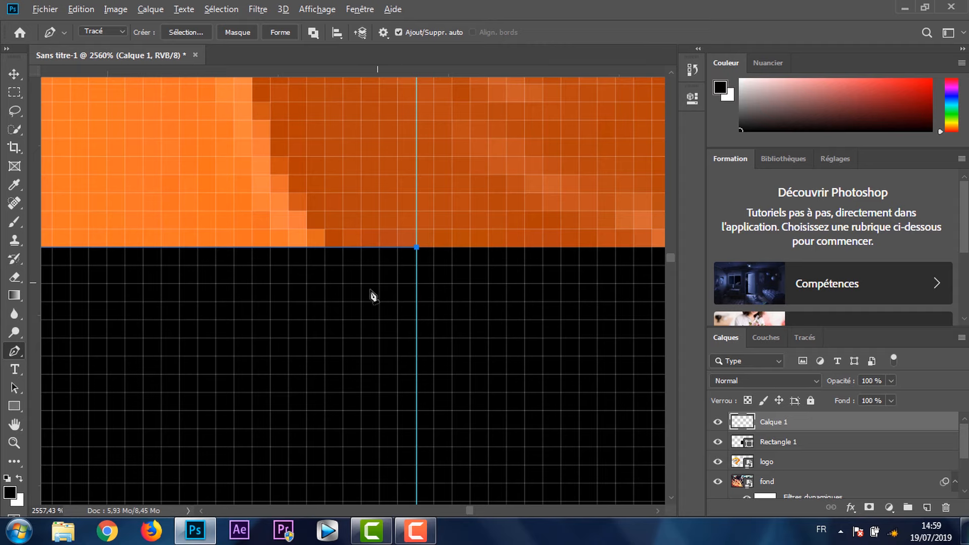
- Close the triangular path at its starting point on the rectangle's left edge and convert it into a selection
scroll(372, 294, "down", 6)
scroll(188, 298, "down", 6)
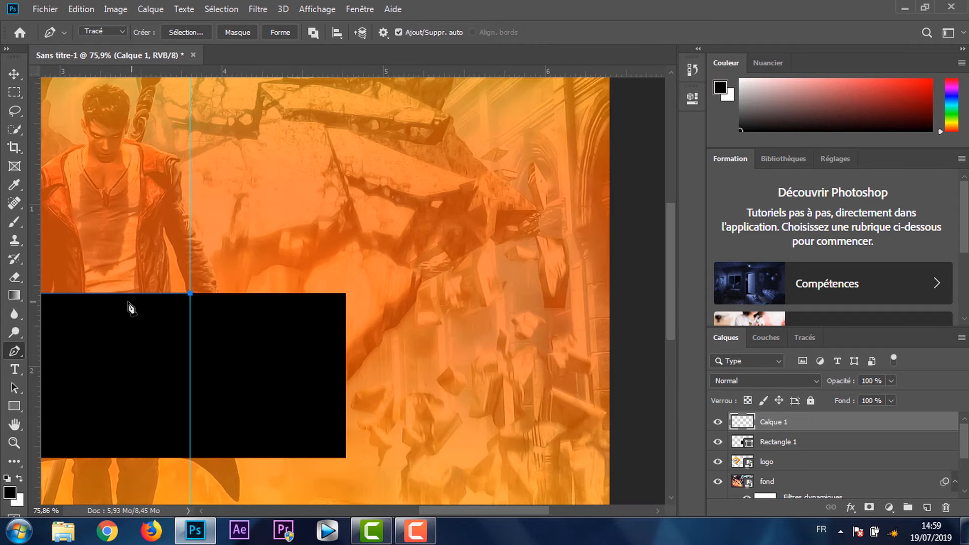
scroll(78, 329, "up", 1)
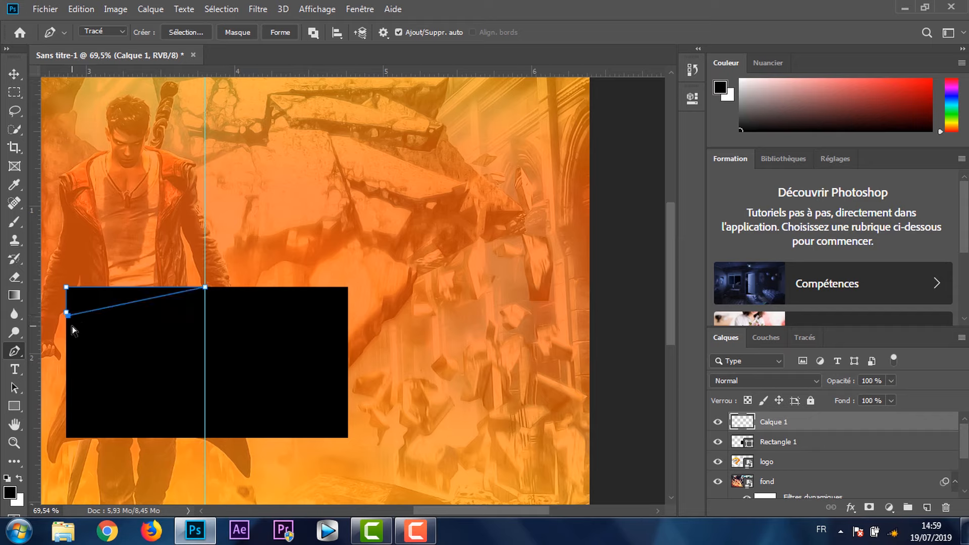
key("ctrl+z")
left_click(66, 312)
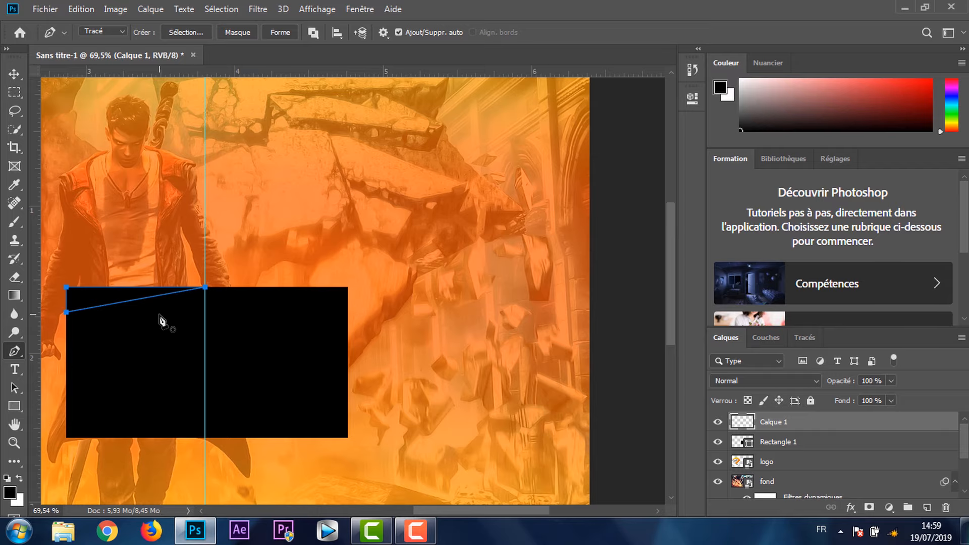
key("Escape")
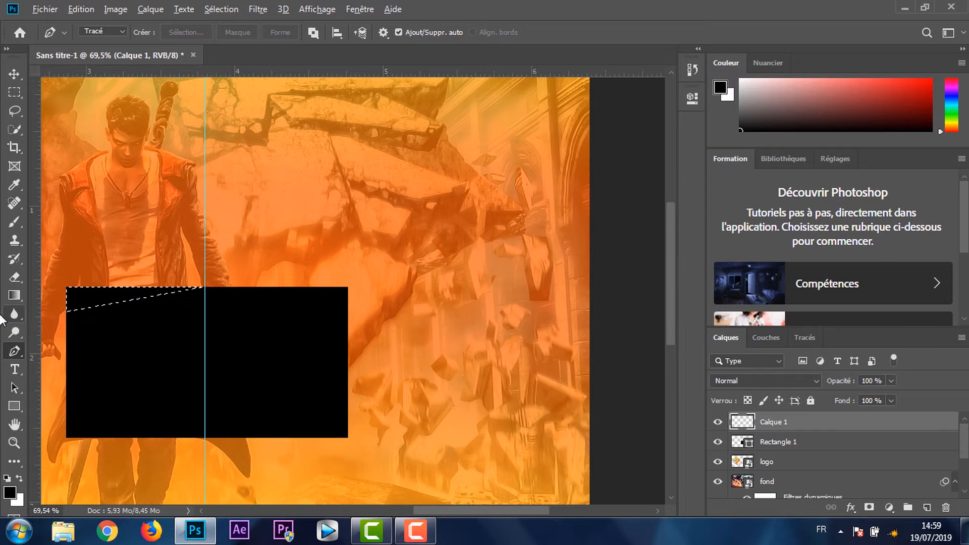
- Make white the foreground colour and fill the triangular selection on the new layer with the Paint Bucket (Pot de peinture)
scroll(2, 323, "up", 5)
left_click_drag(131, 356, 439, 359)
left_click(18, 477)
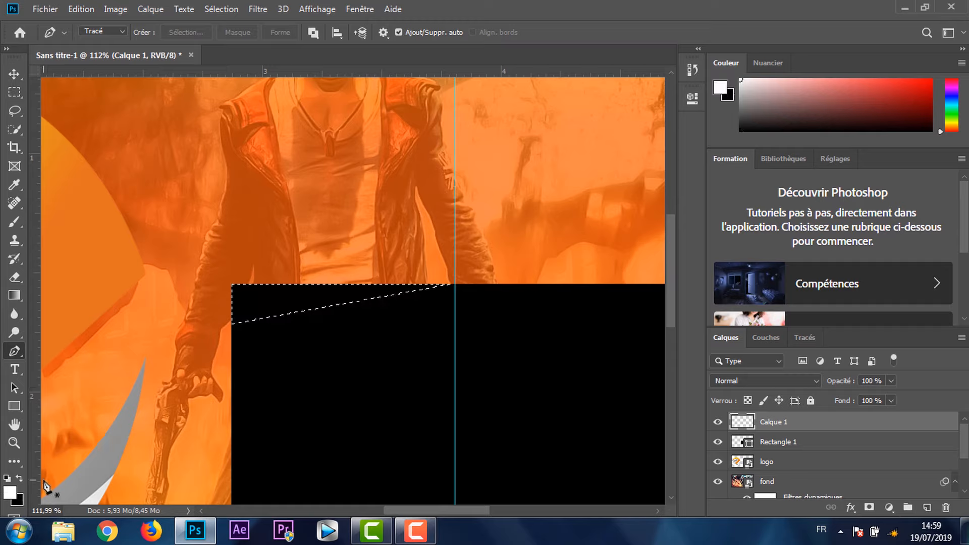
key("g")
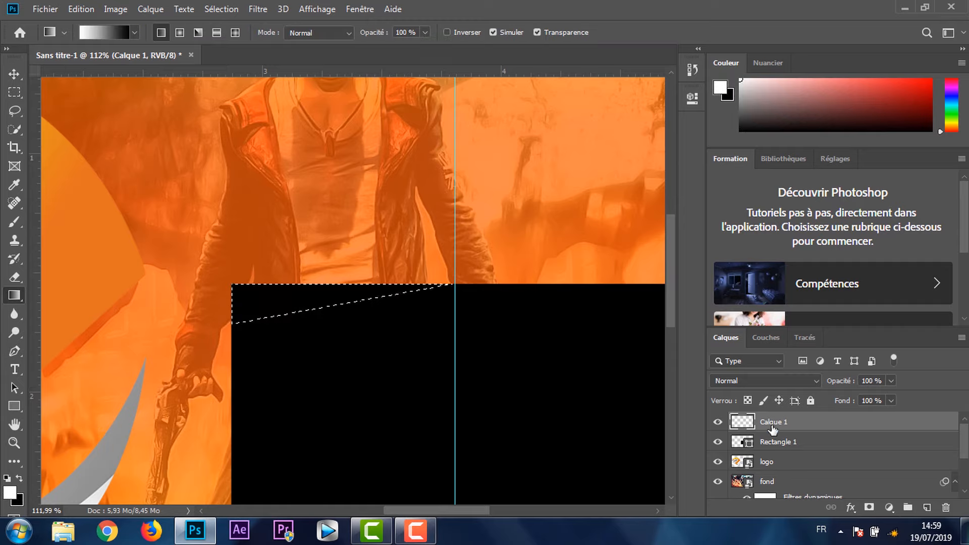
right_click(14, 295)
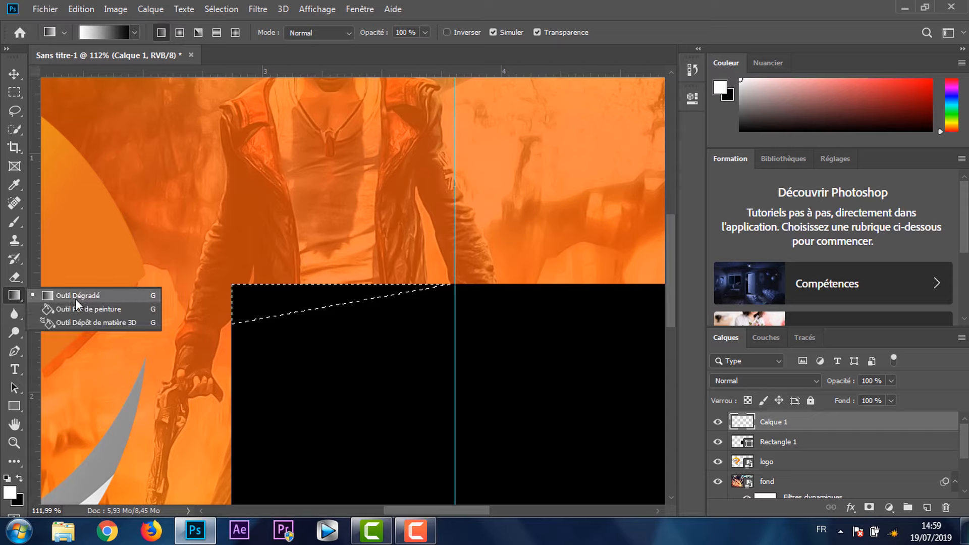
left_click(99, 313)
left_click(281, 308)
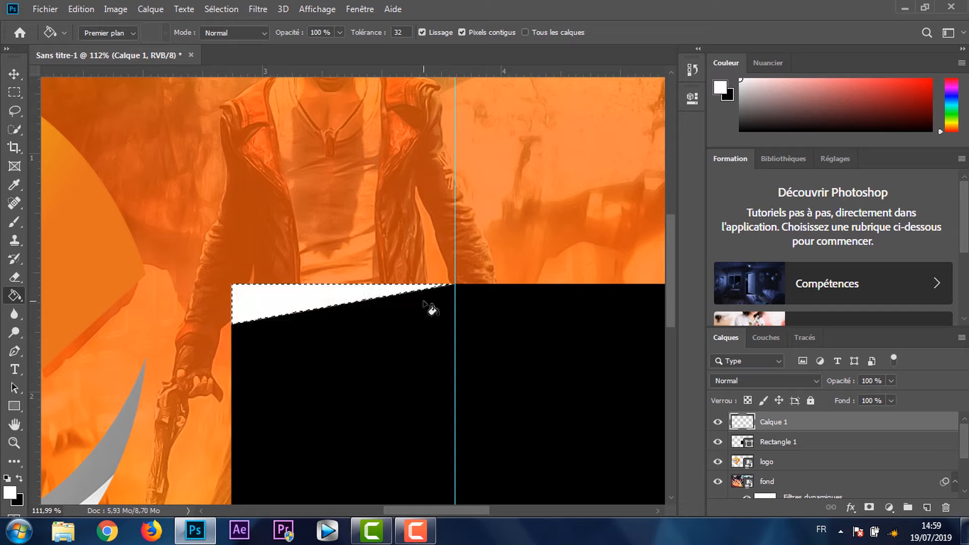
- Deselect the white triangle, duplicate its layer and flip the copy horizontally
key("ctrl+d")
key("ctrl+j")
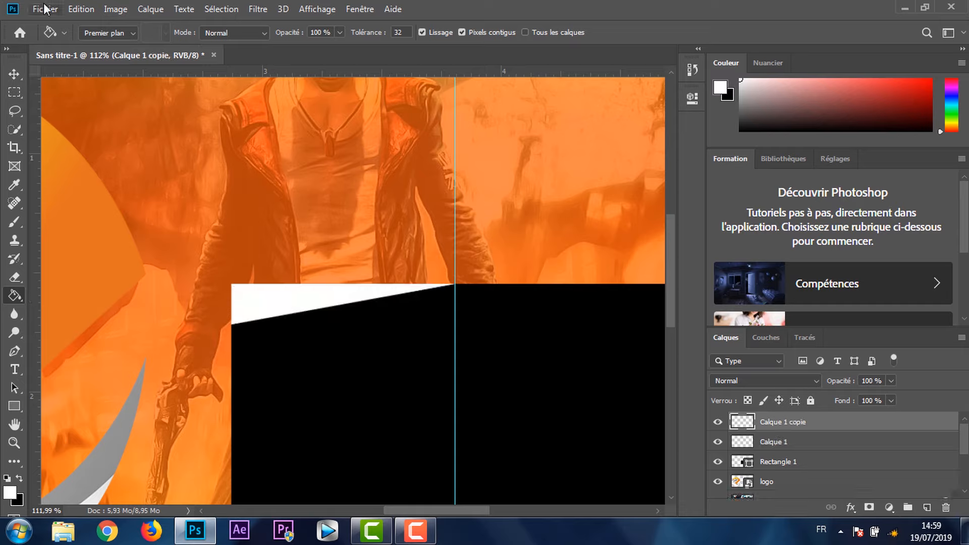
left_click(74, 8)
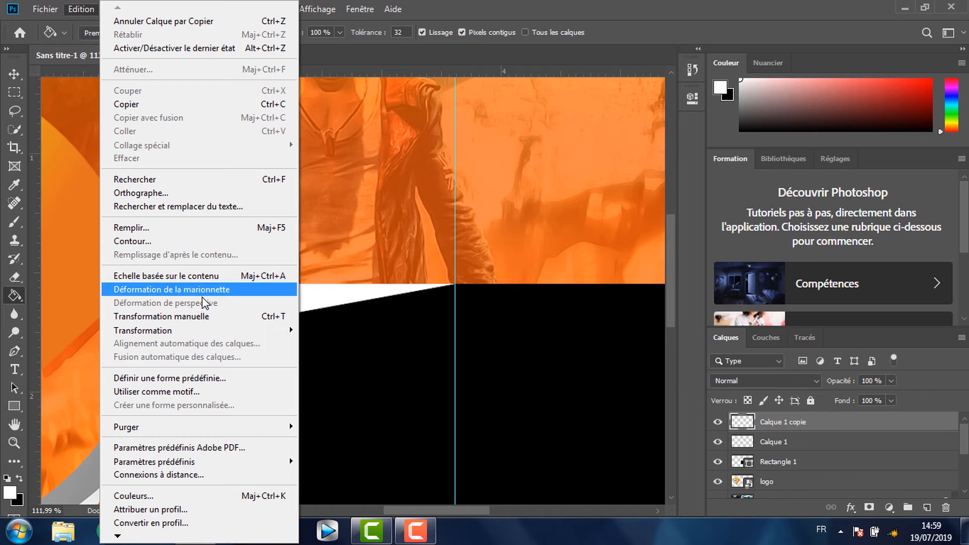
mouse_move(217, 330)
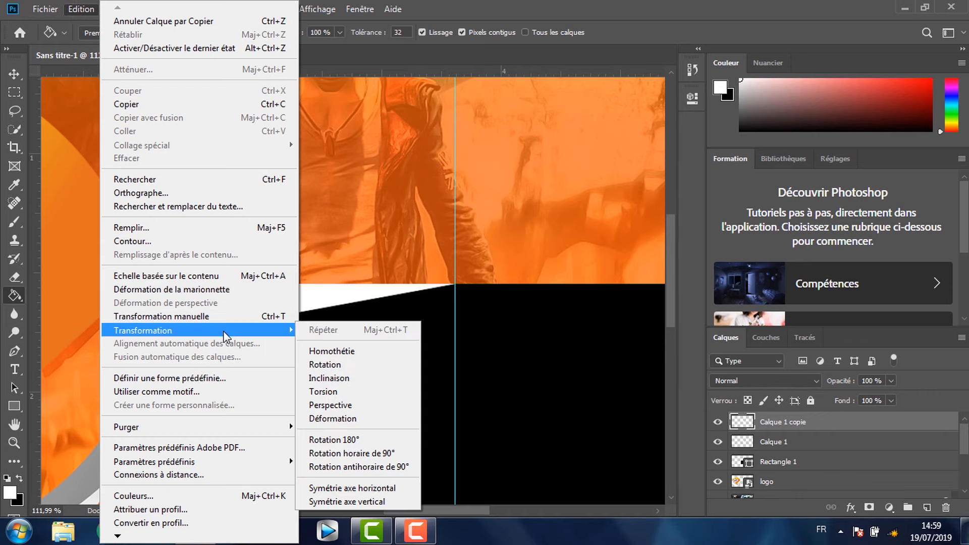
left_click(389, 488)
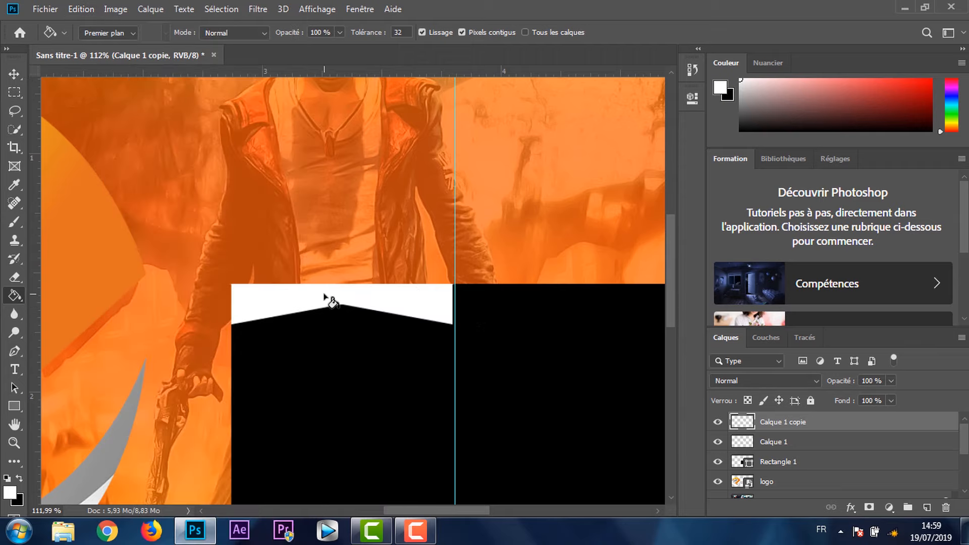
- Move the flipped triangle into the black rectangle's upper-right corner so it mirrors the first triangle across the vertical guide
key("v")
mouse_move(405, 315)
left_mouse_down()
mouse_move(216, 315)
mouse_move(465, 313)
left_mouse_up()
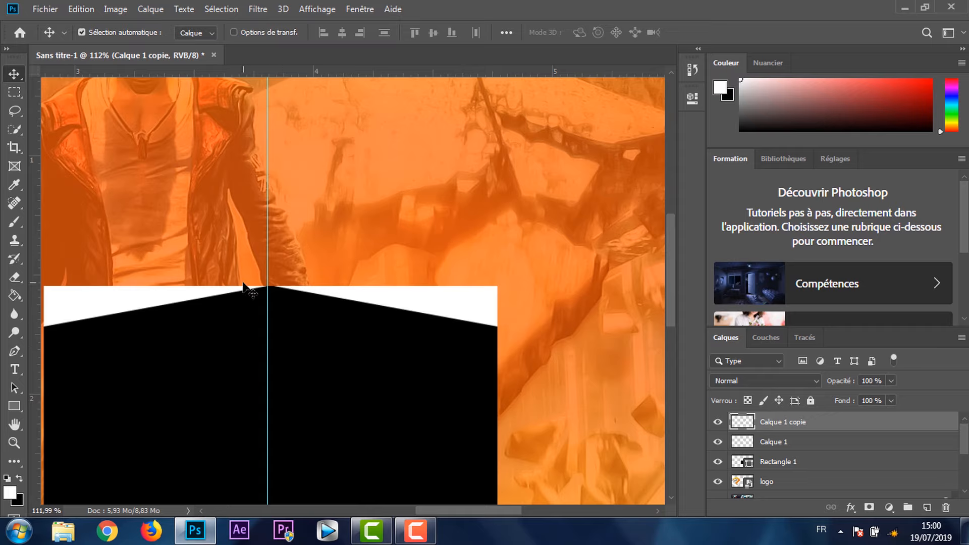
scroll(261, 284, "up", 3)
scroll(262, 283, "up", 3)
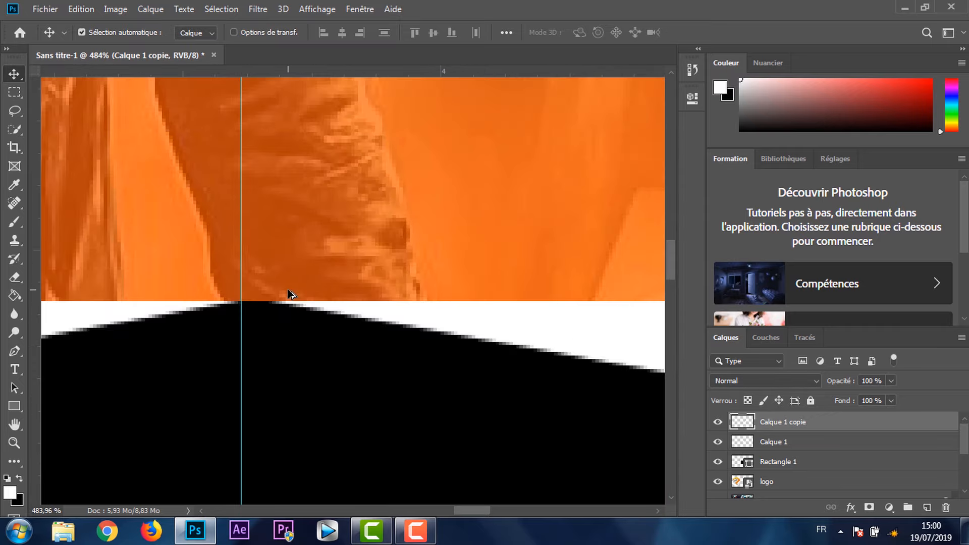
scroll(287, 292, "up", 2)
scroll(459, 289, "down", 5)
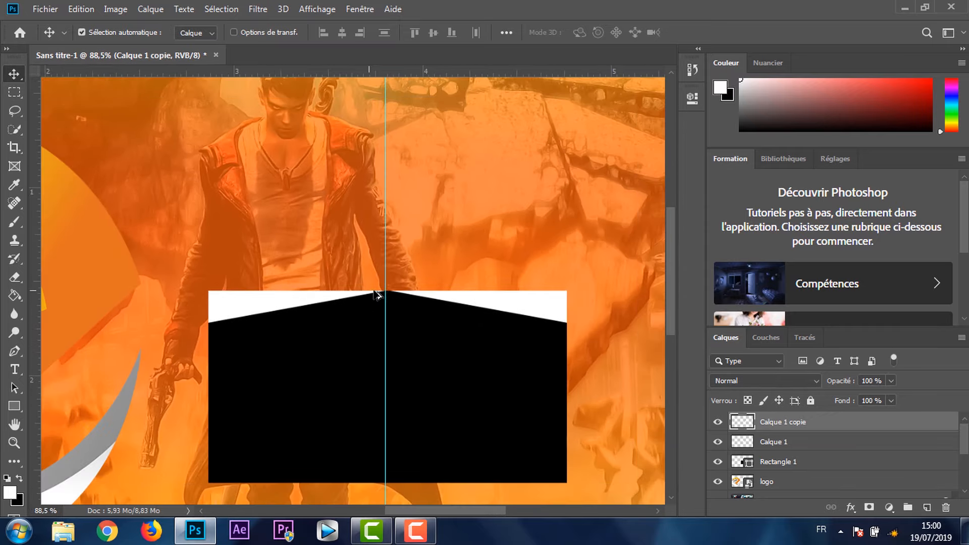
scroll(458, 274, "up", 1)
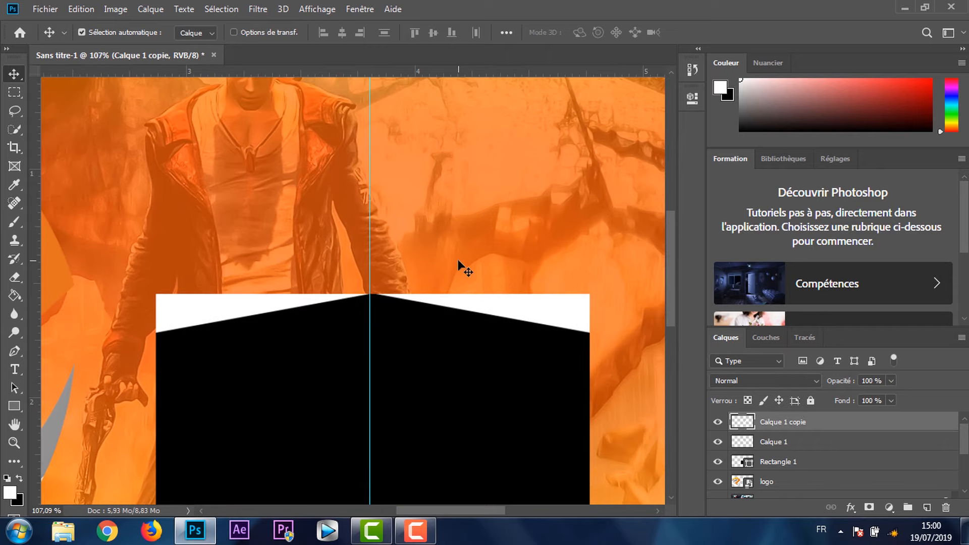
- Paint white along the rectangle's top edge in the gap between the two triangle tips with a 1 px brush at 0 % hardness
scroll(366, 315, "up", 2)
scroll(374, 285, "up", 8)
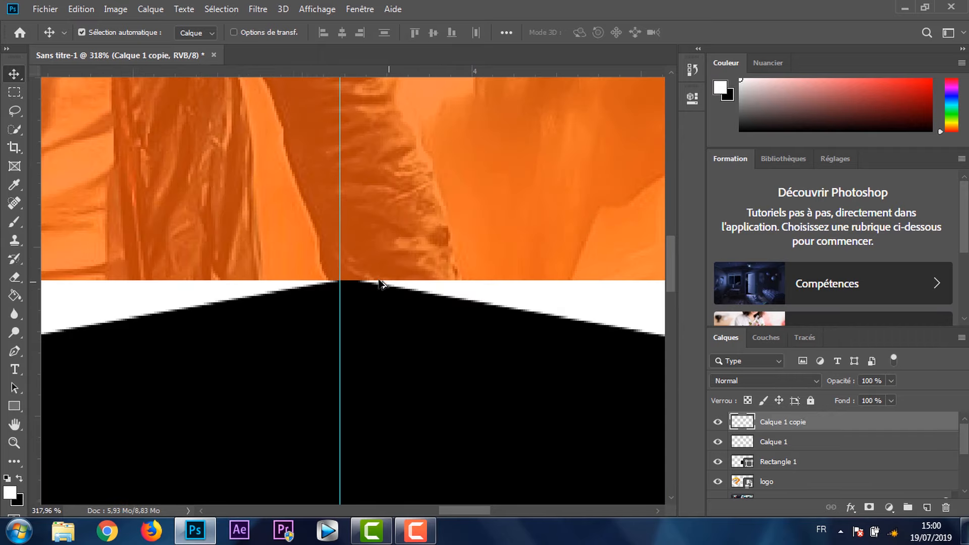
scroll(375, 287, "up", 2)
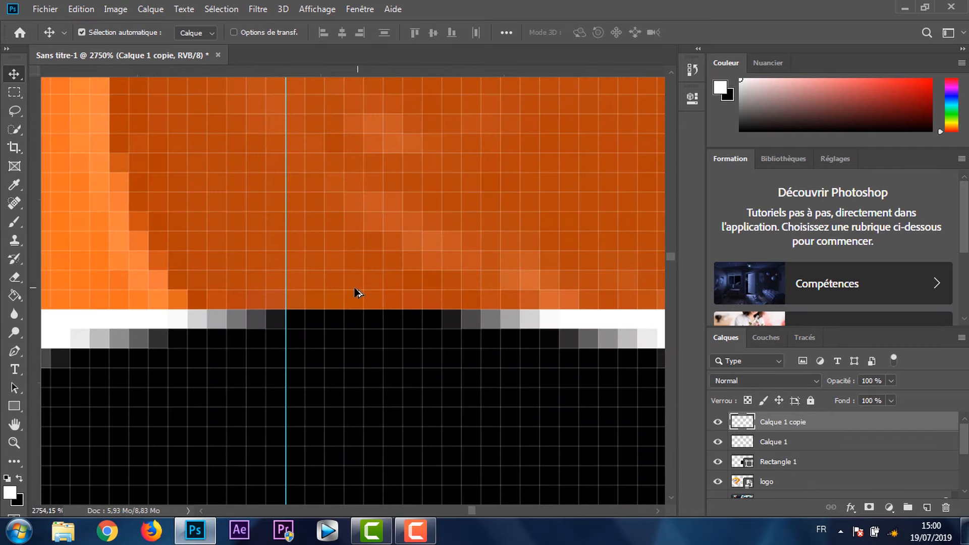
scroll(352, 294, "up", 1)
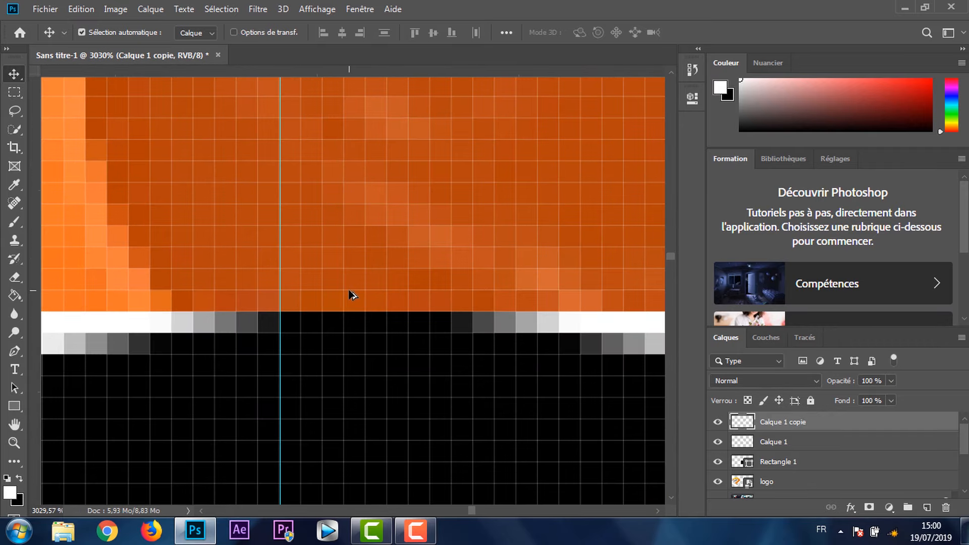
key("e")
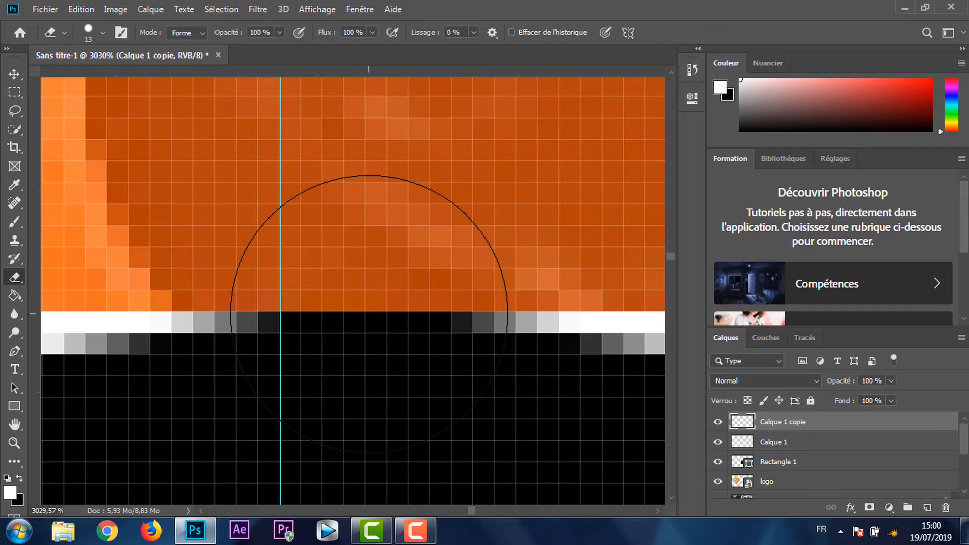
key("b")
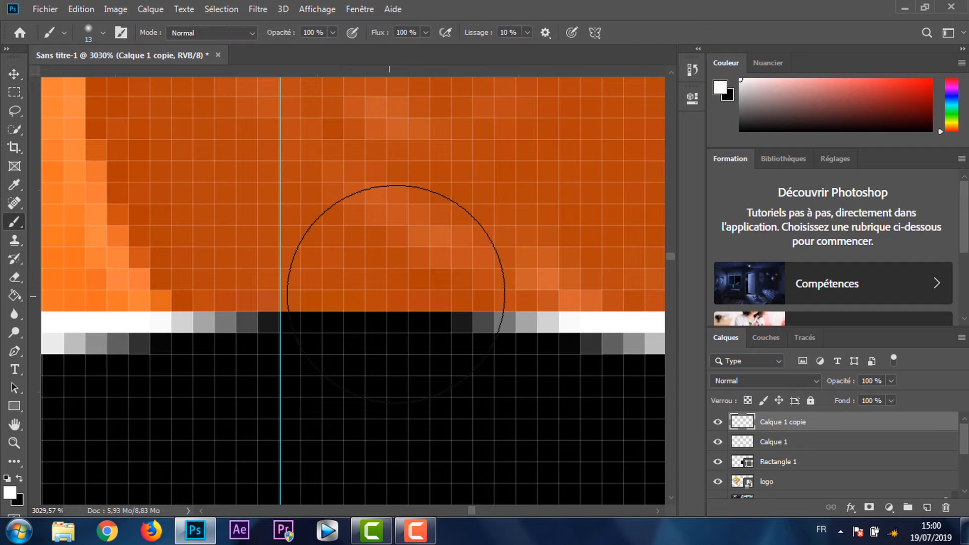
mouse_move(396, 294)
left_mouse_down()
mouse_move(340, 288)
mouse_move(295, 298)
left_mouse_up()
right_click(418, 319)
left_click(402, 236)
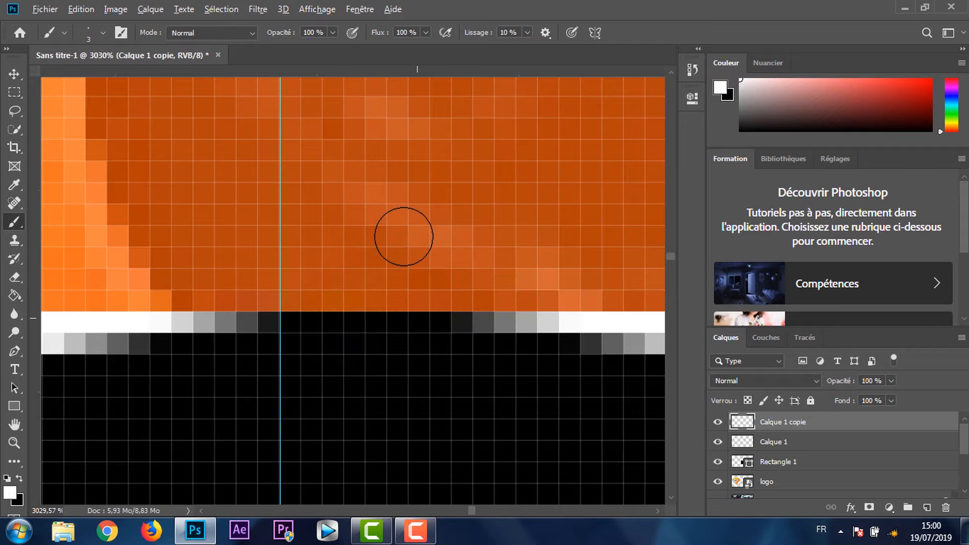
left_click_drag(403, 236, 350, 237)
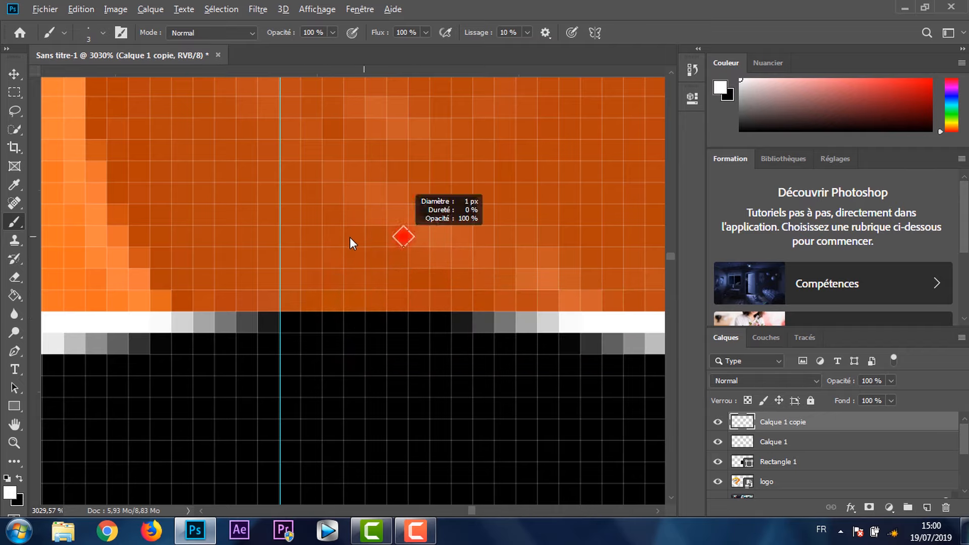
left_click(433, 320)
mouse_move(430, 321)
left_mouse_down()
mouse_move(550, 322)
mouse_move(293, 324)
left_mouse_up()
scroll(310, 272, "down", 10)
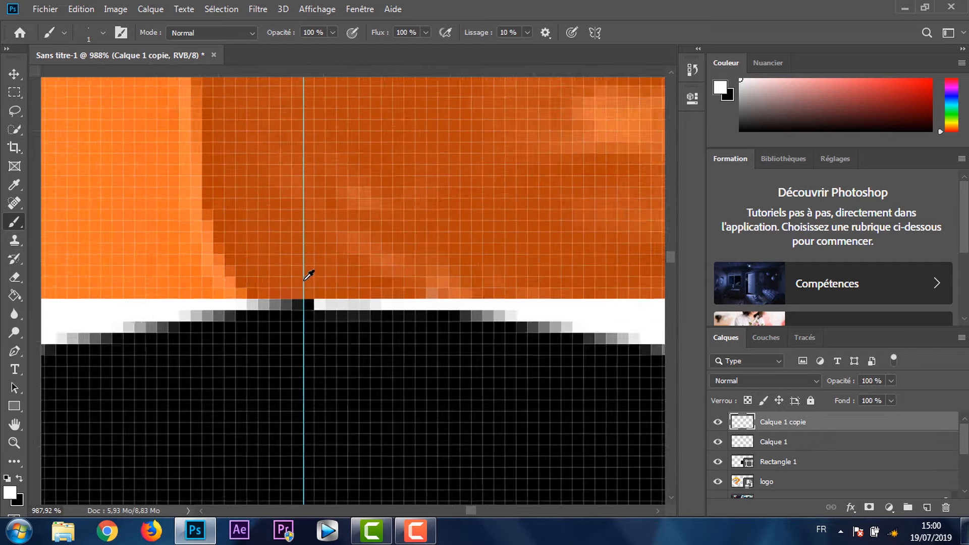
- Erase the excess white pixels just right of the vertical guide with a 1 px eraser so the right triangle's tip fades out
scroll(312, 269, "up", 10)
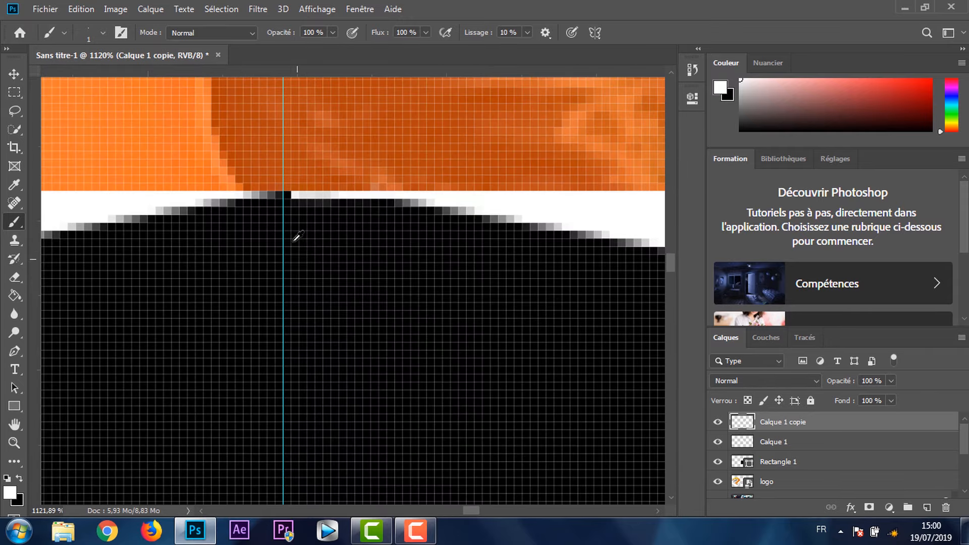
scroll(345, 236, "up", 1)
key("e")
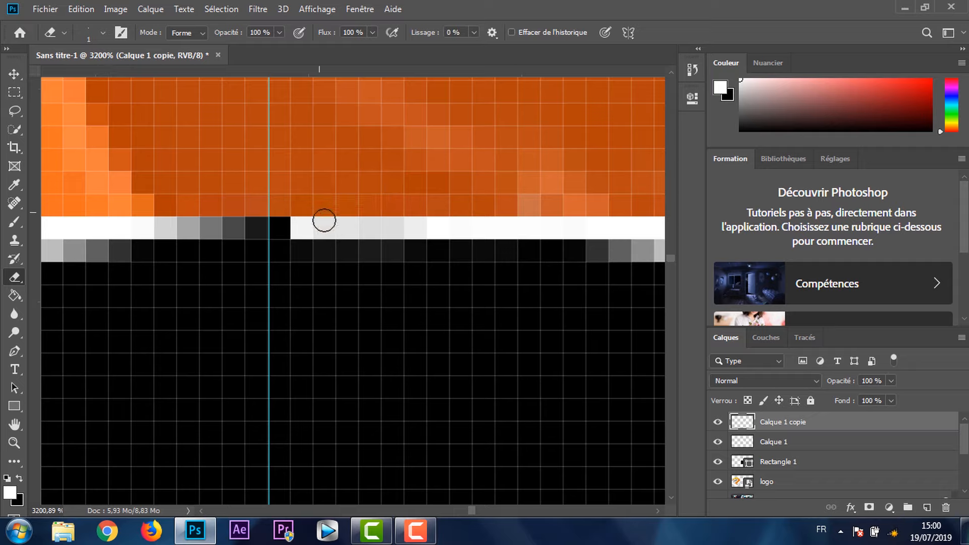
left_click(300, 230)
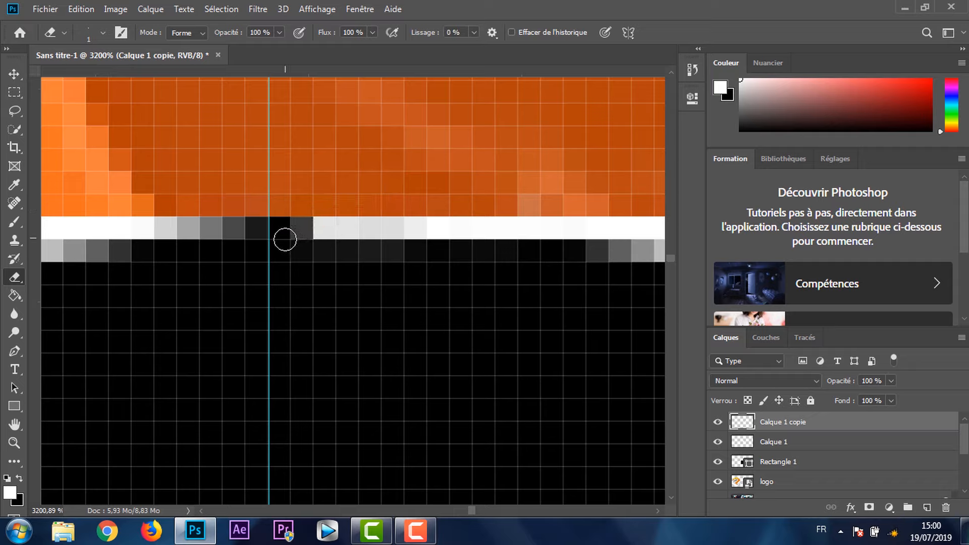
left_click(325, 229)
left_click(347, 234)
left_click(368, 228)
left_click(411, 233)
left_click(398, 228)
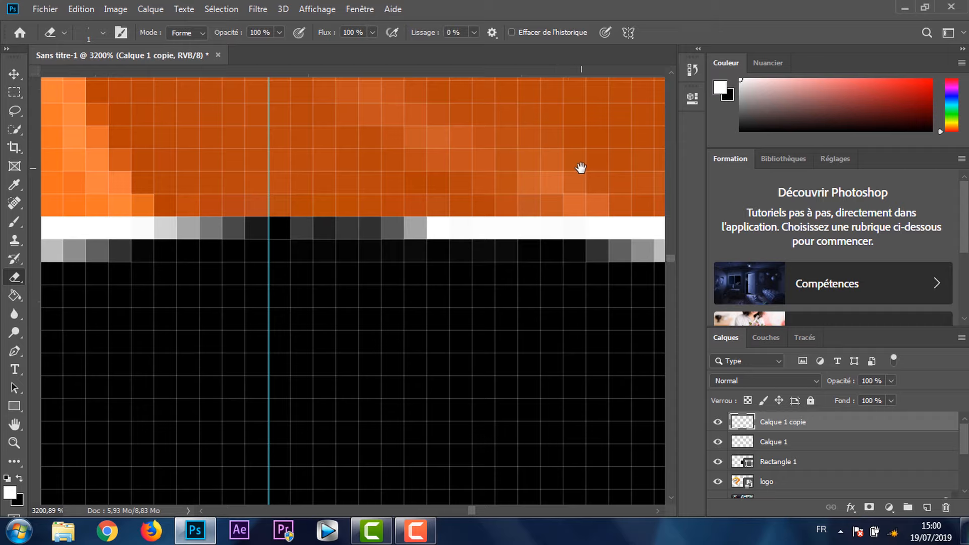
left_click_drag(581, 168, 377, 198)
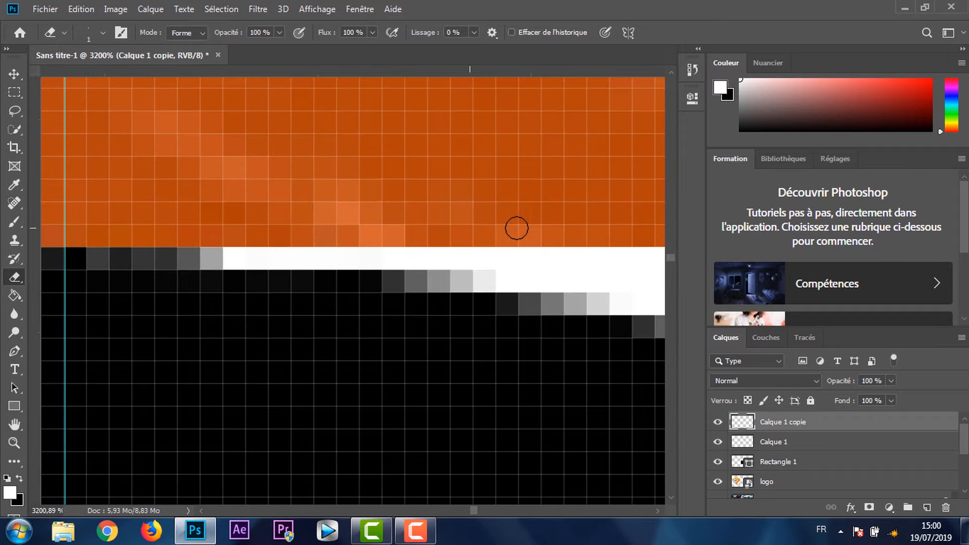
scroll(313, 209, "down", 10)
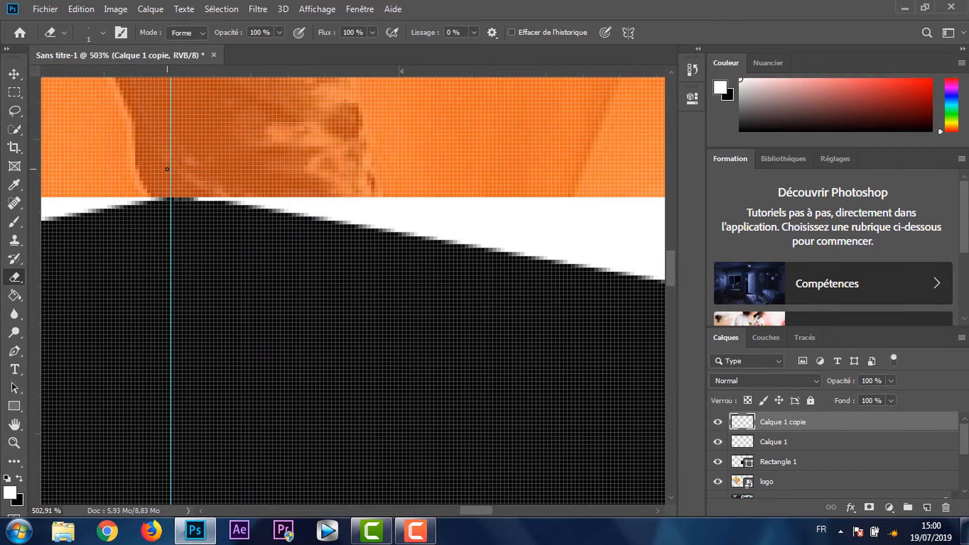
scroll(167, 169, "down", 10)
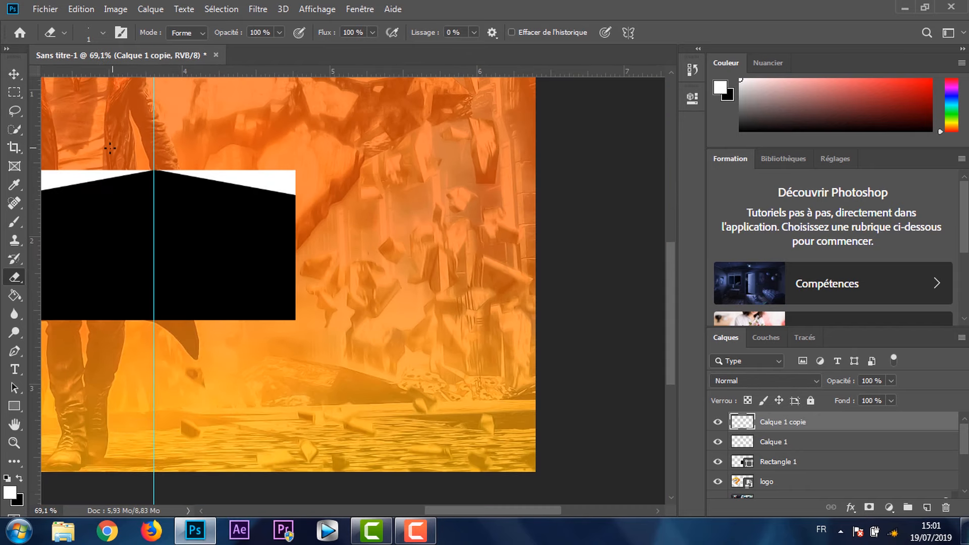
scroll(110, 148, "down", 5)
scroll(362, 270, "up", 4)
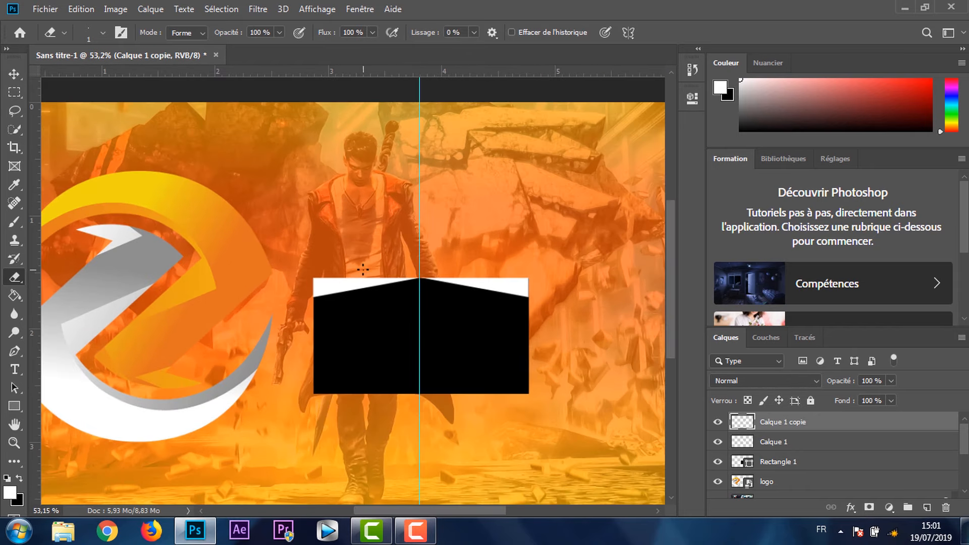
- Duplicate the Z logo layer and scale the copy down to about half its size
key("v")
left_click(238, 281, "ctrl")
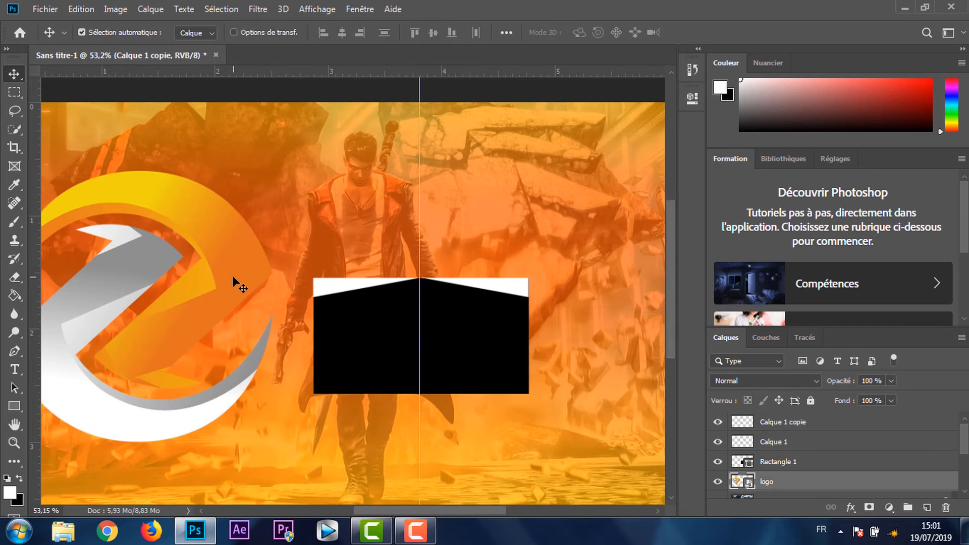
key("ctrl+j")
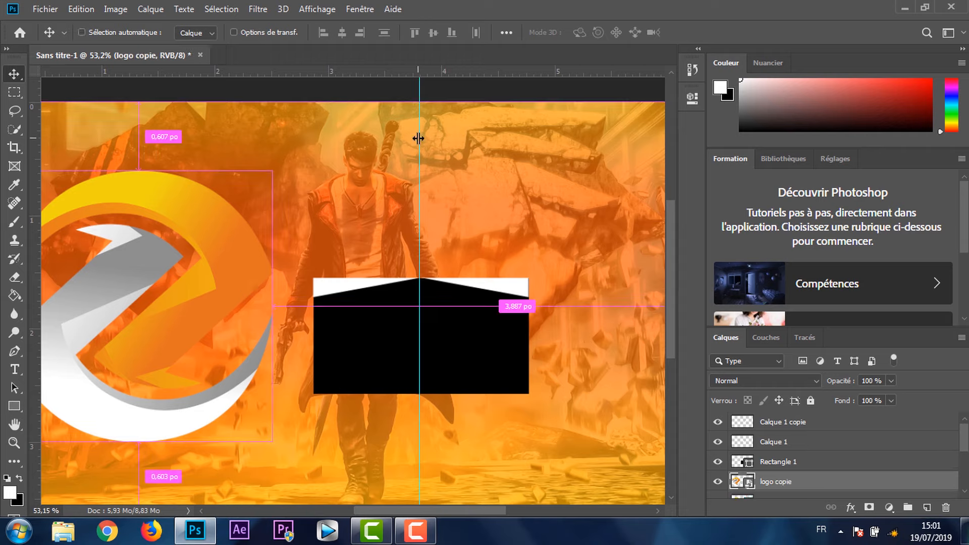
key("ctrl+t")
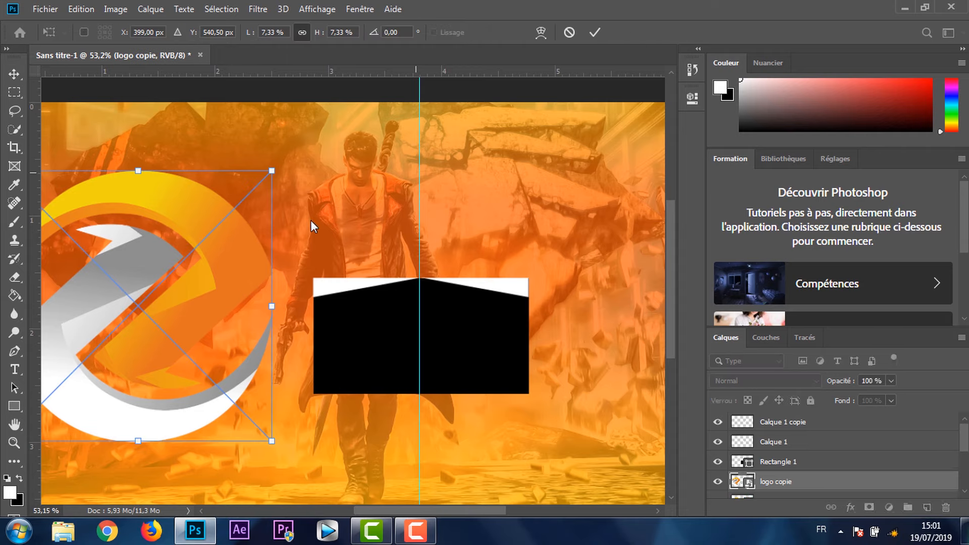
left_click_drag(269, 172, 152, 300)
- Move the logo copy over the black rectangle and bring its layer to the top of the layer stack
left_click_drag(113, 353, 439, 268)
left_click_drag(814, 492, 807, 419)
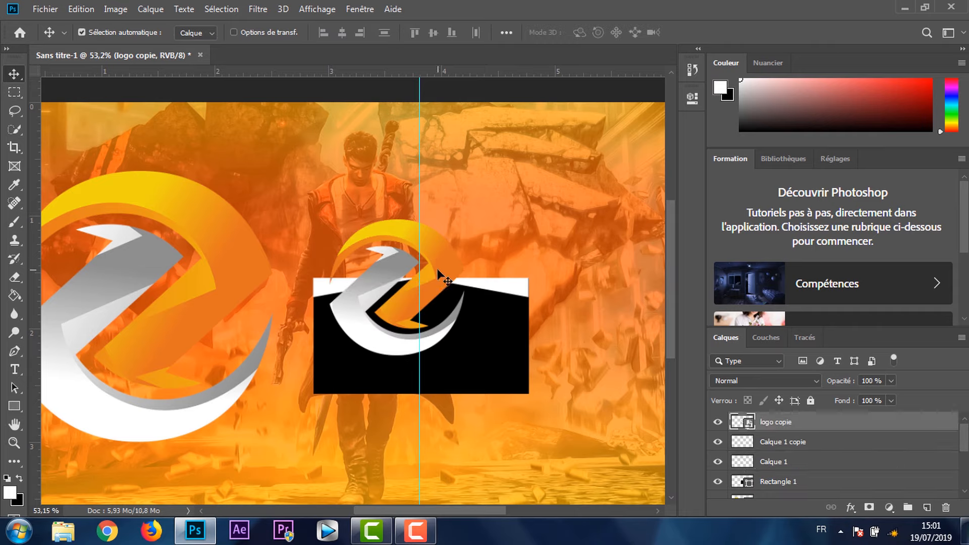
- Scale the logo copy down to about 0.35 % and place it inside the black rectangle below the left white triangle
key("ctrl+t")
left_click_drag(451, 244, 331, 346)
scroll(366, 345, "up", 2)
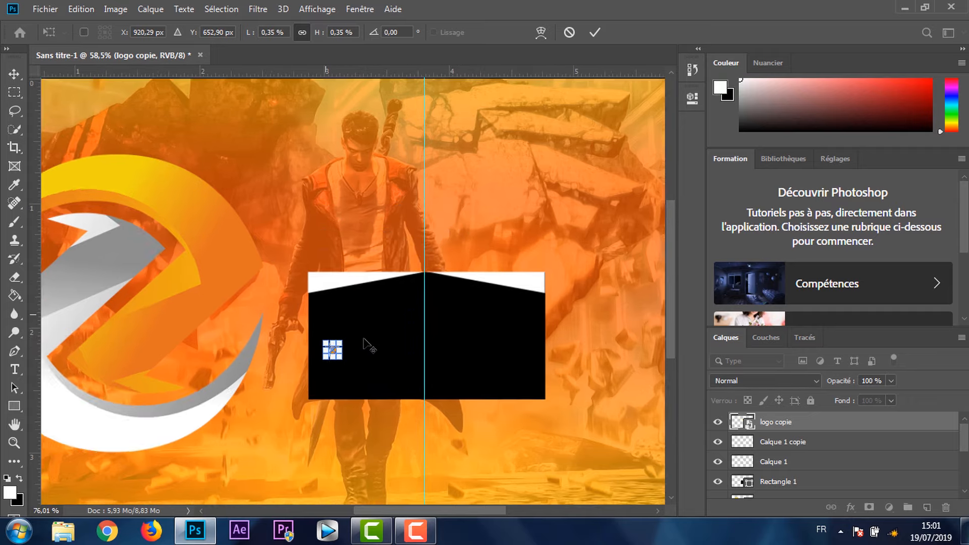
scroll(363, 338, "up", 5)
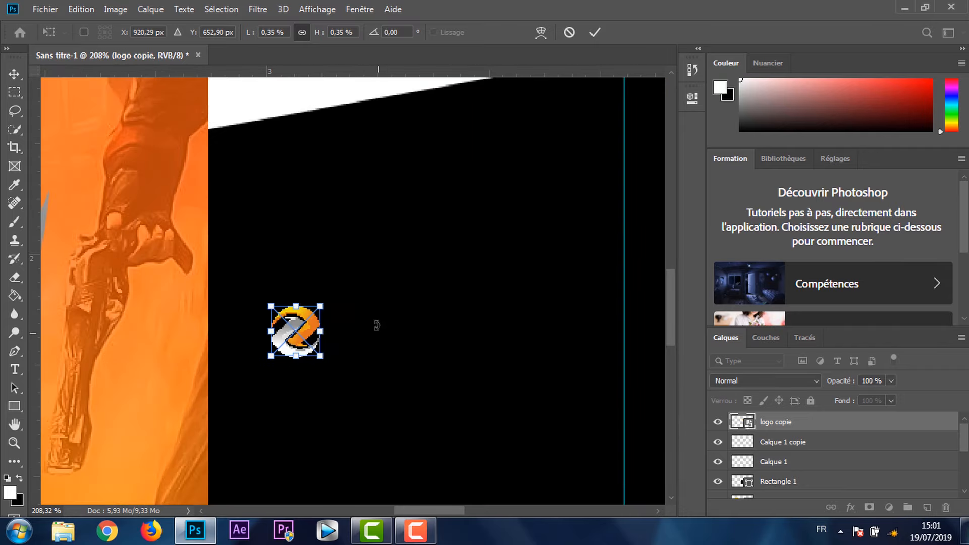
left_click_drag(293, 344, 449, 178)
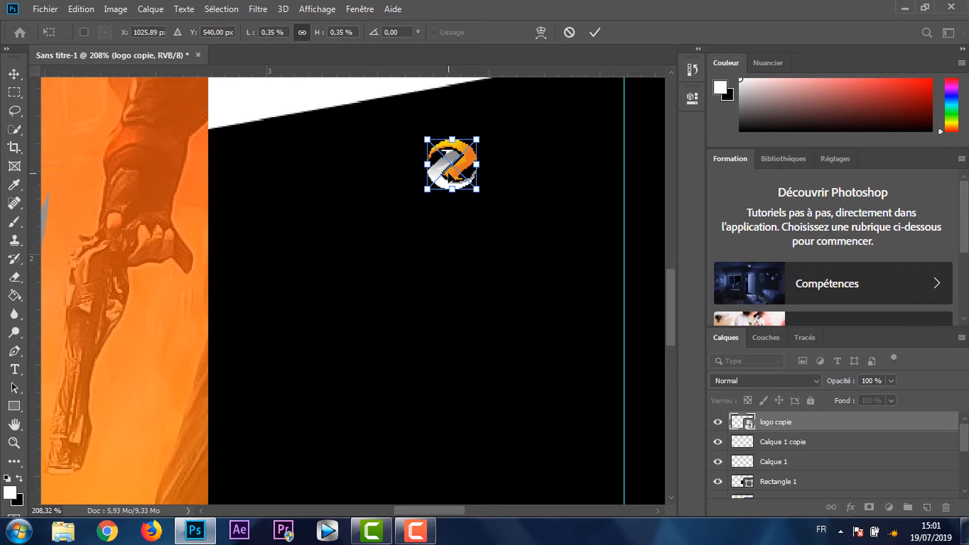
key("Return")
- Centre the small logo copy on the vertical guide at the black rectangle's top edge, between the two triangle tips
left_click_drag(525, 158, 443, 235)
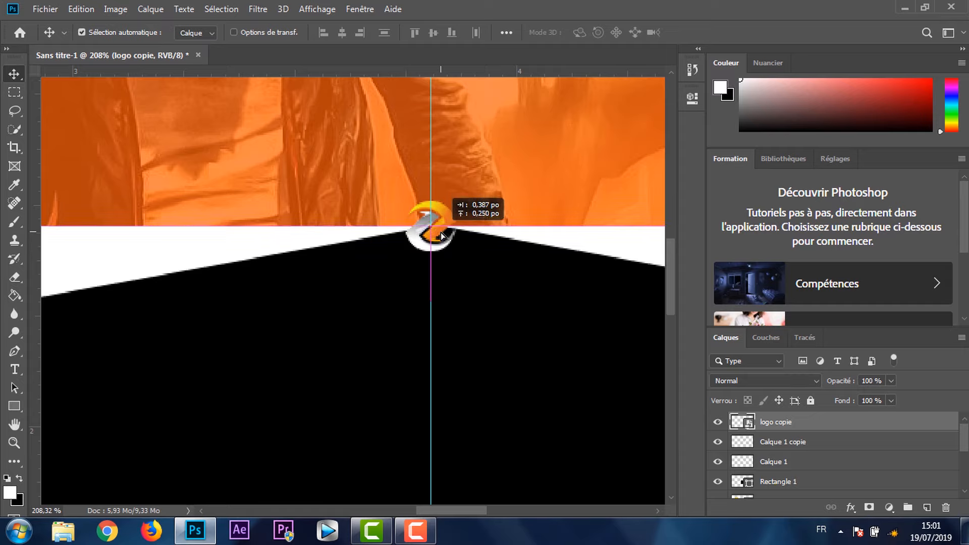
left_click_drag(442, 236, 442, 236)
scroll(463, 244, "down", 5)
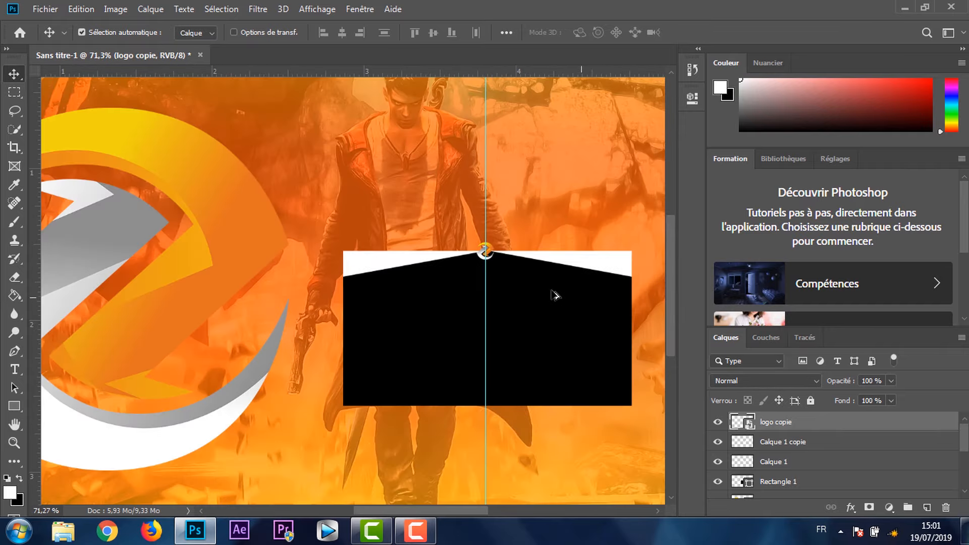
scroll(555, 295, "down", 6)
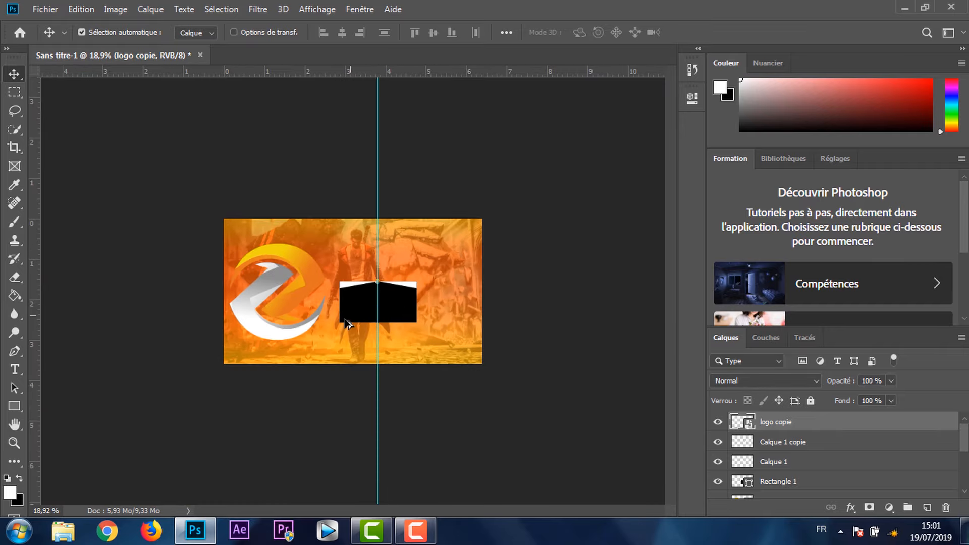
scroll(383, 326, "down", 1)
scroll(415, 327, "up", 4)
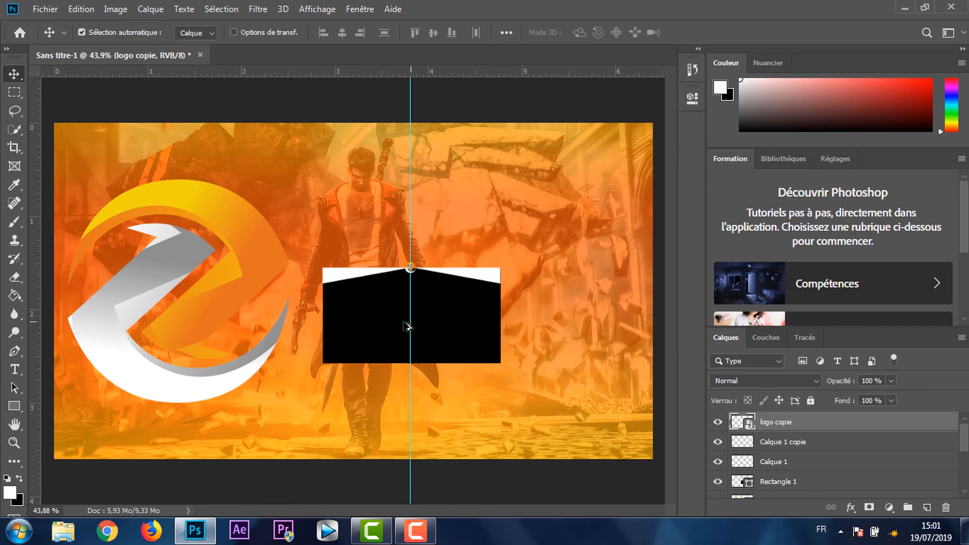
- Place the embedded image "twitter png" from the desktop folder bureau (1) > PS > reseau into the document
scroll(408, 326, "down", 1)
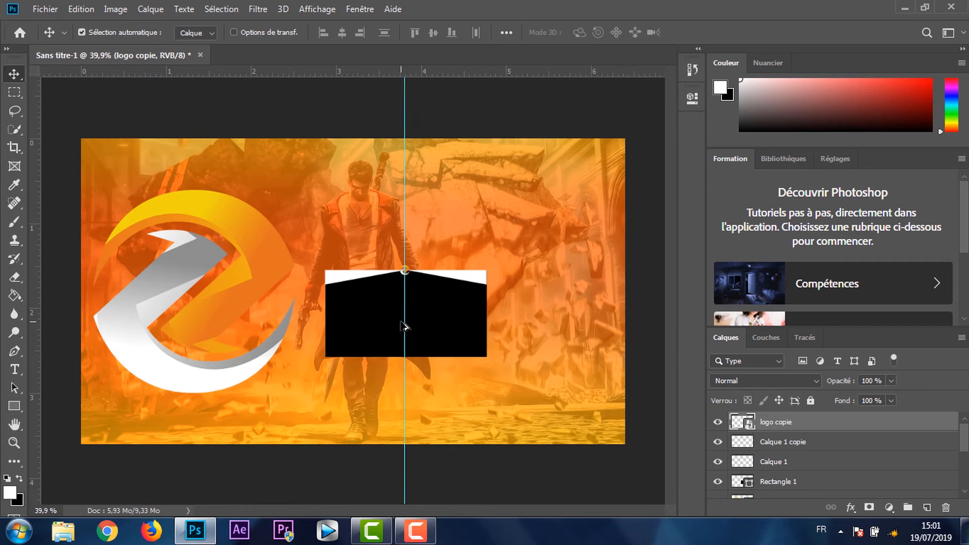
left_click(38, 11)
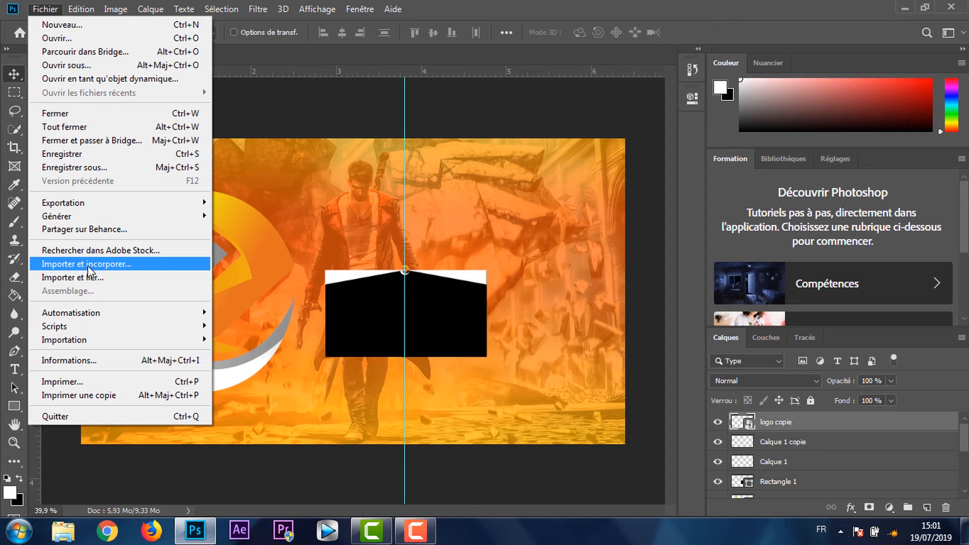
left_click(126, 265)
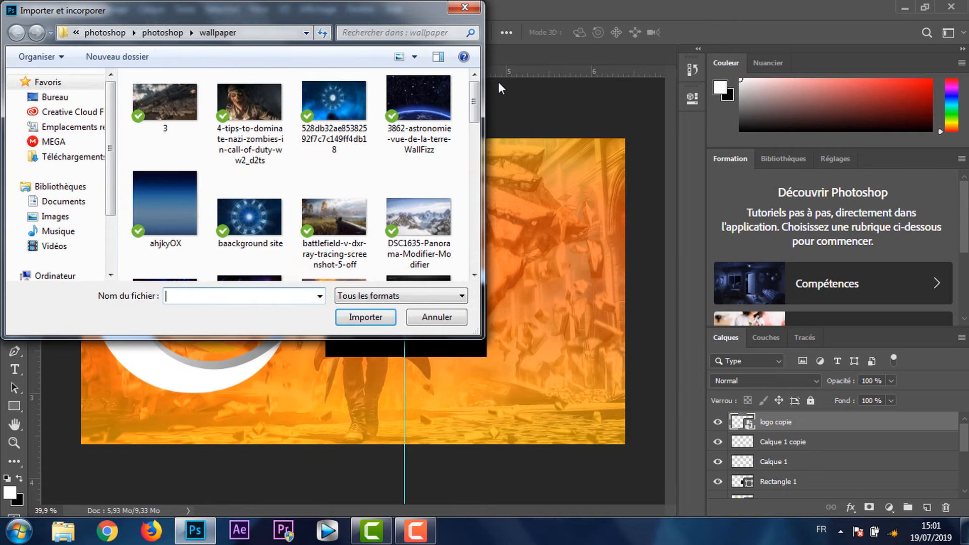
left_click(55, 97)
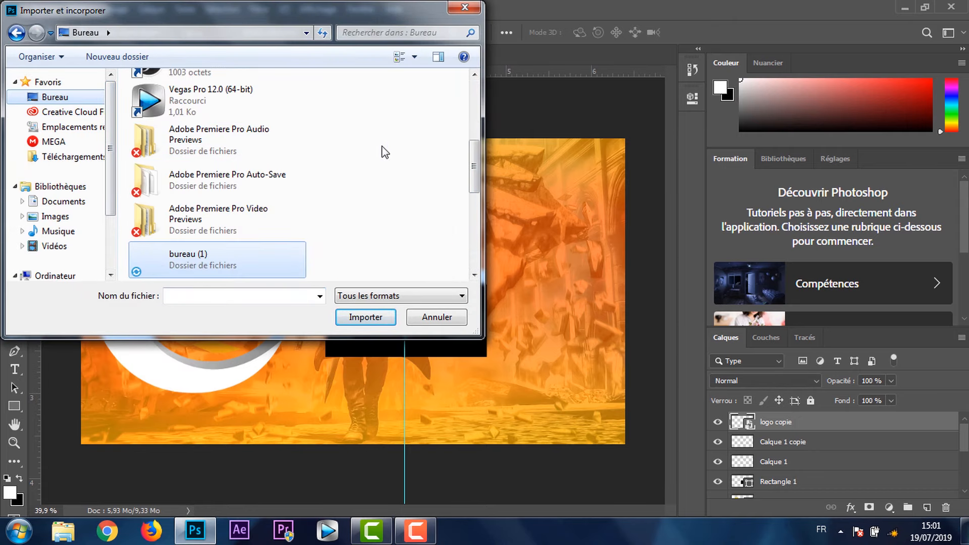
double_click(251, 258)
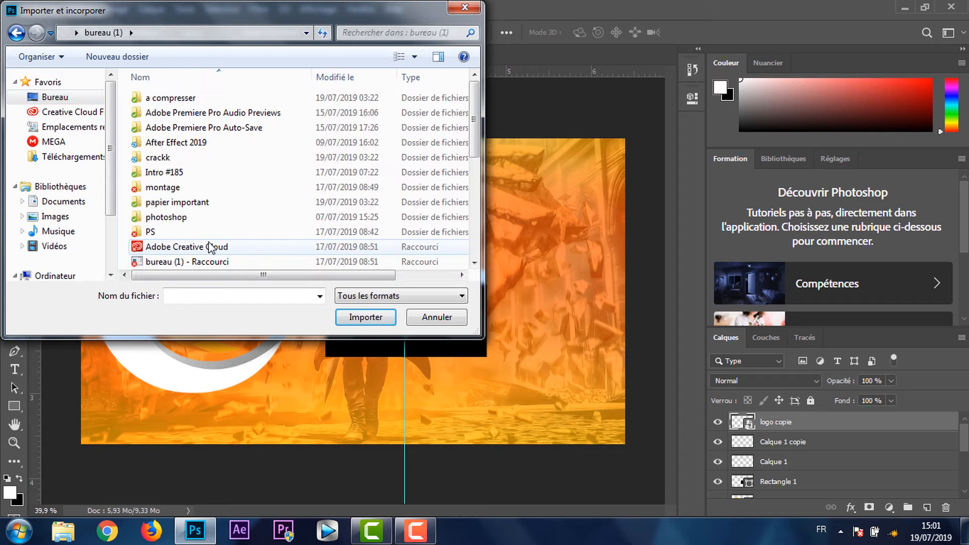
double_click(173, 232)
double_click(157, 172)
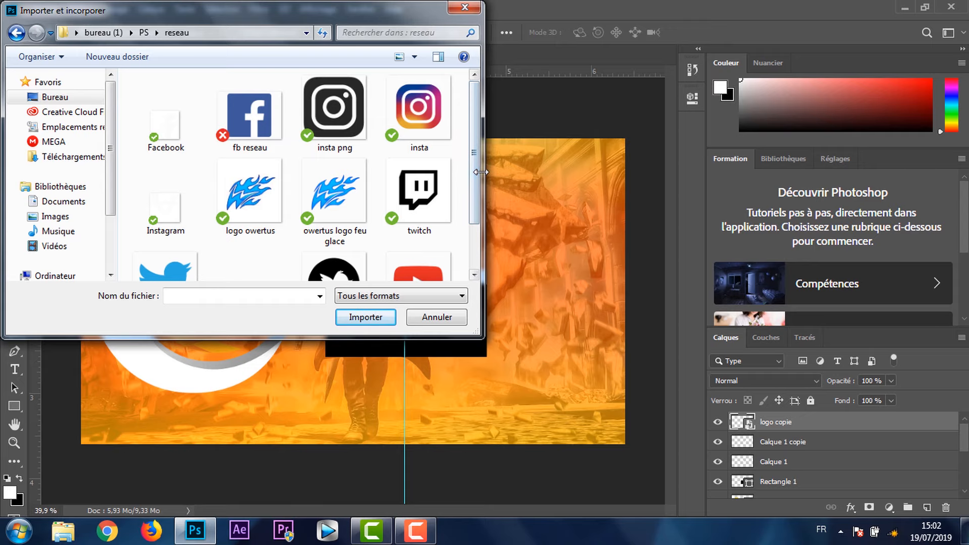
left_click_drag(475, 173, 478, 225)
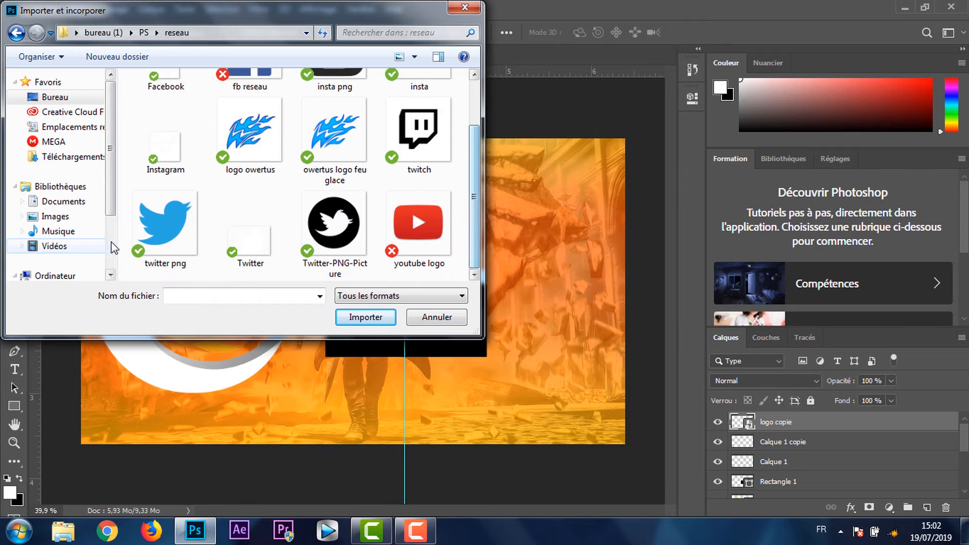
left_click(166, 224)
left_click(366, 317)
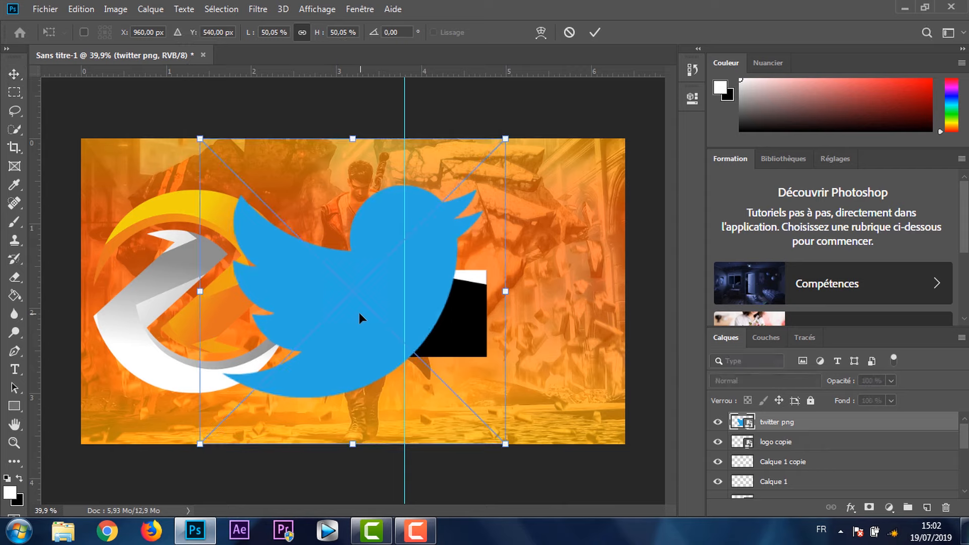
- Scale the Twitter logo down to a small icon and place it to the right of the black rectangle, slightly above its top edge
left_click_drag(504, 139, 171, 376)
left_click_drag(209, 434, 516, 255)
key("Return")
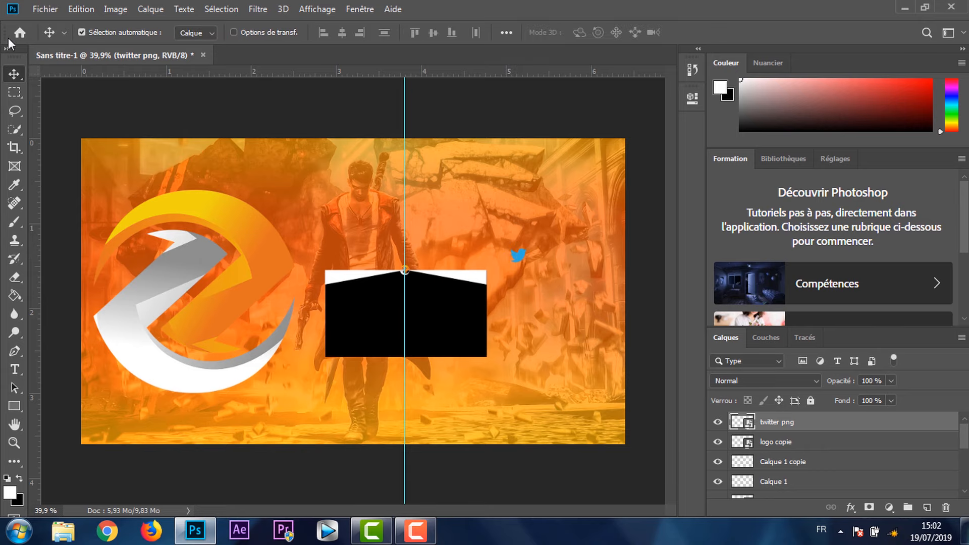
- Embed the Instagram image from the reseau folder and place it directly below the Twitter icon, beside the black rectangle
left_click(45, 9)
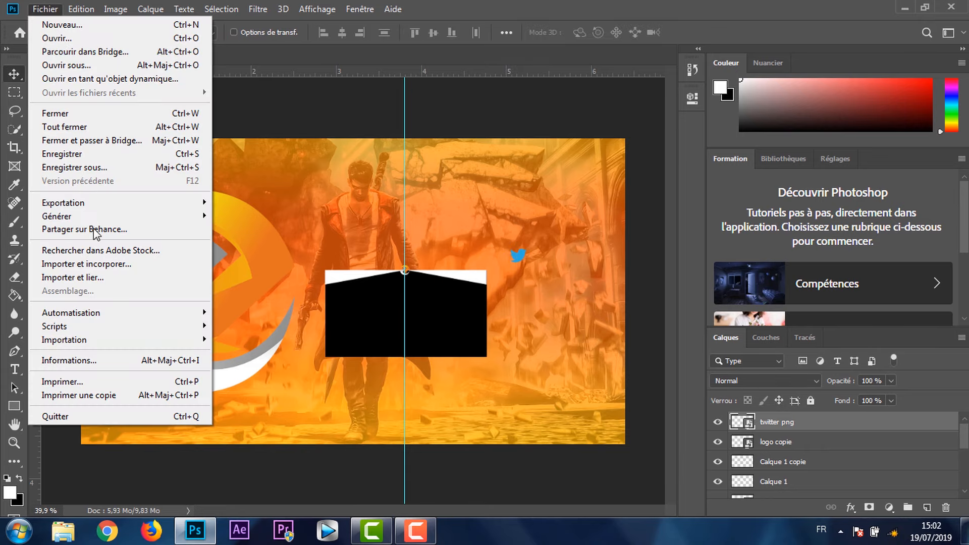
left_click(86, 263)
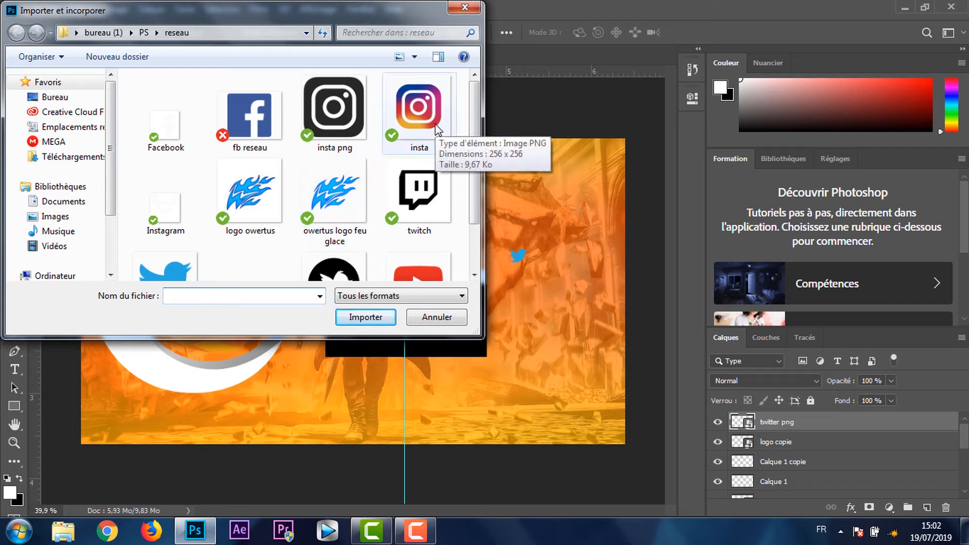
left_click_drag(475, 224, 474, 183)
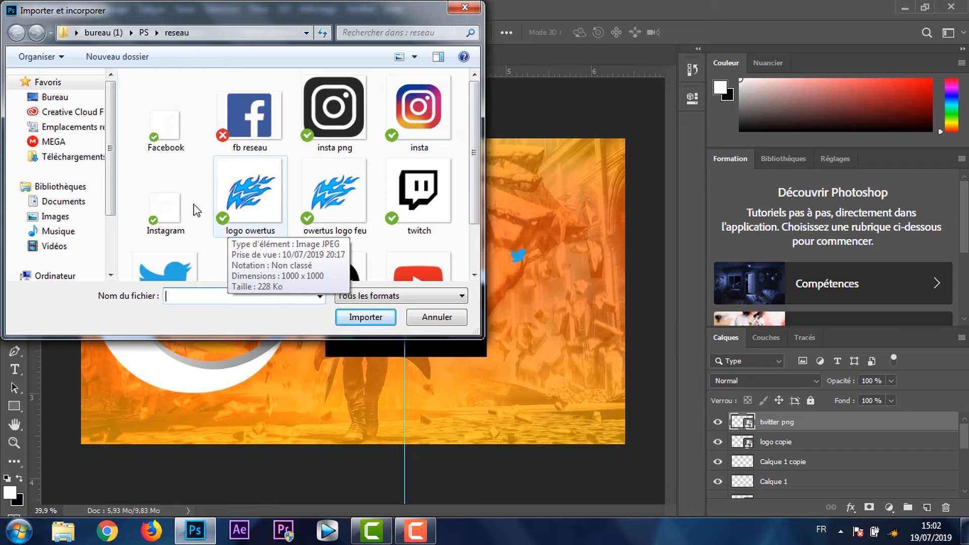
left_click(174, 215)
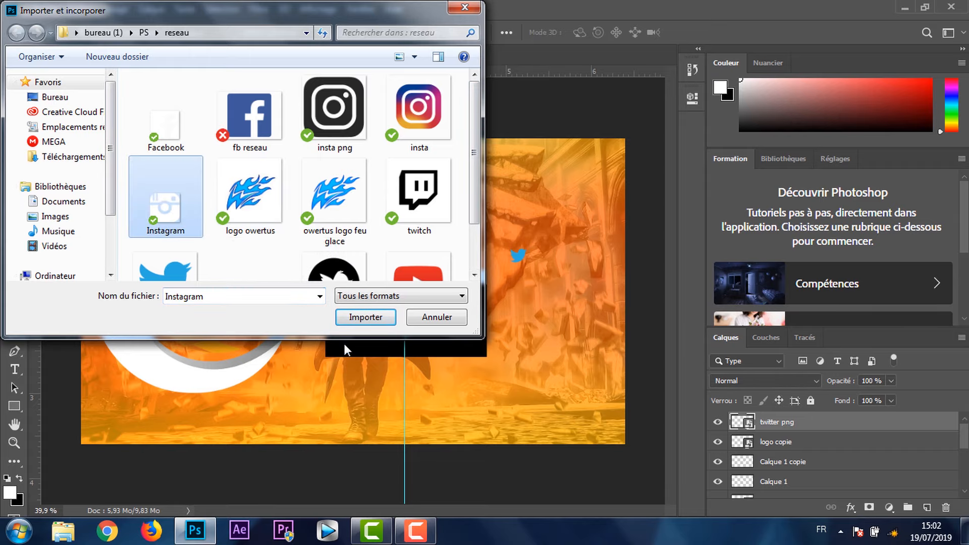
left_click(364, 317)
left_click_drag(378, 317, 516, 313)
key("Return")
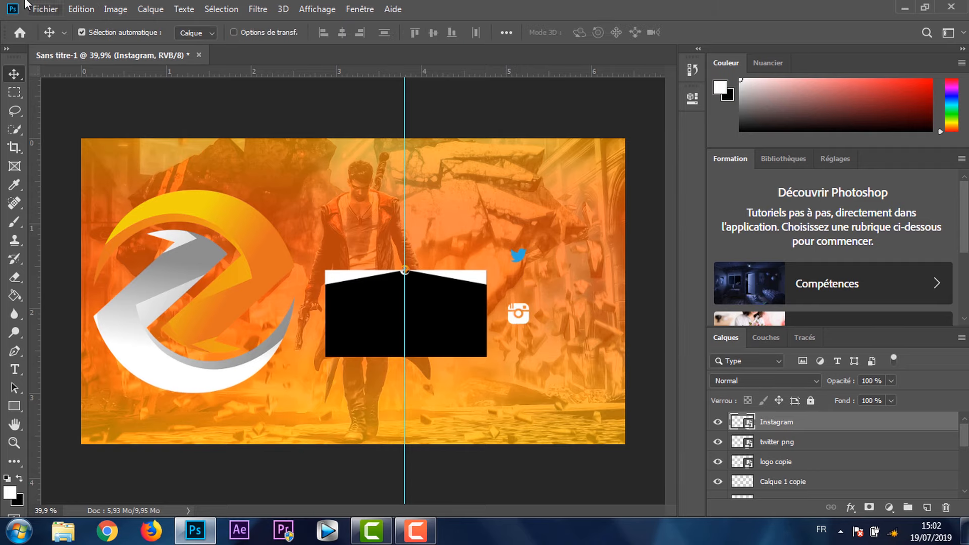
- Embed the "youtube logo" image from the reseau folder at its default size and position
left_click(42, 10)
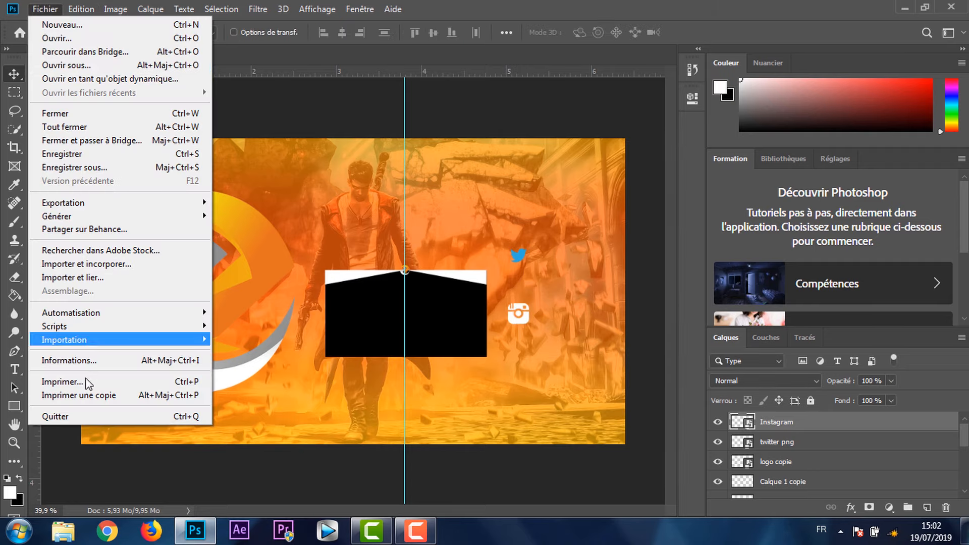
left_click(87, 264)
scroll(293, 176, "down", 1)
left_click(418, 225)
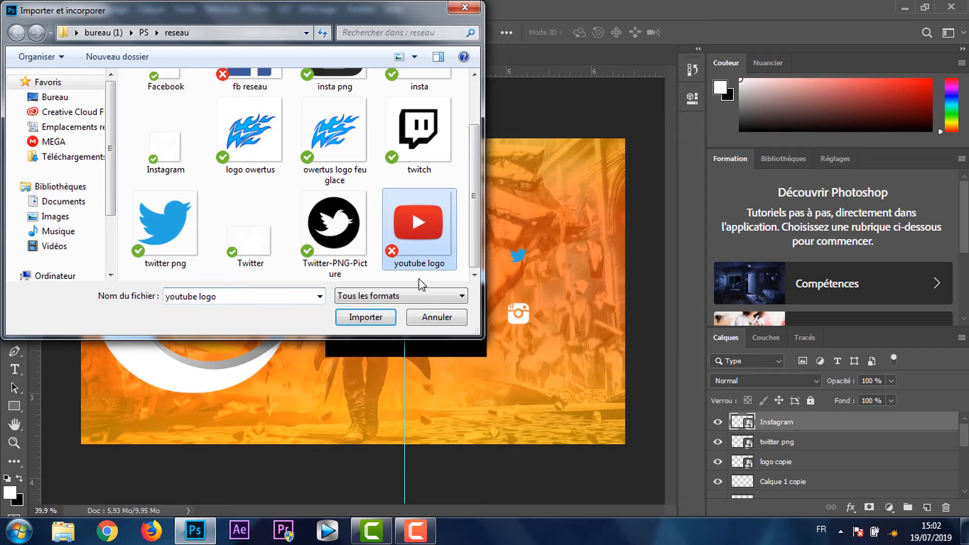
left_click(366, 318)
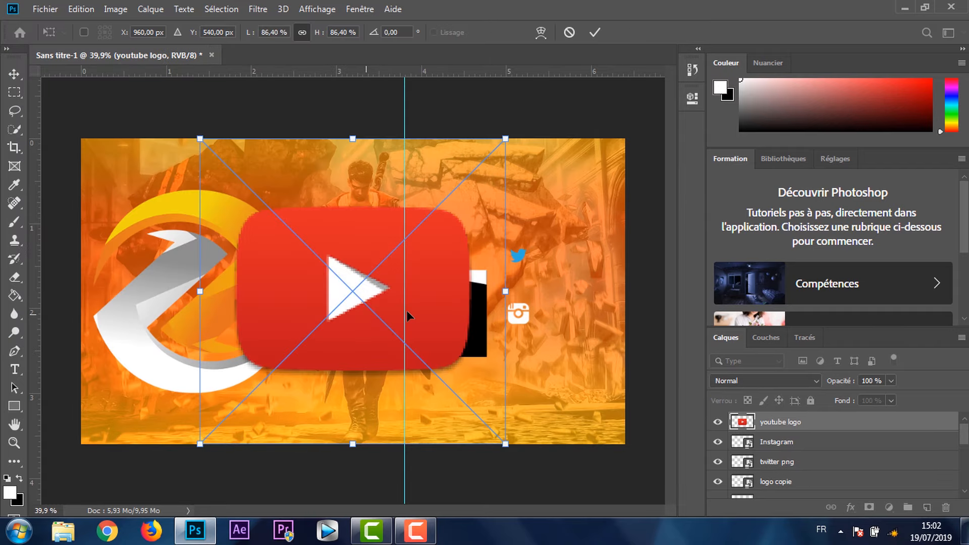
key("Return")
- Rasterize the youtube logo layer so its pixels can be edited
scroll(383, 303, "up", 2)
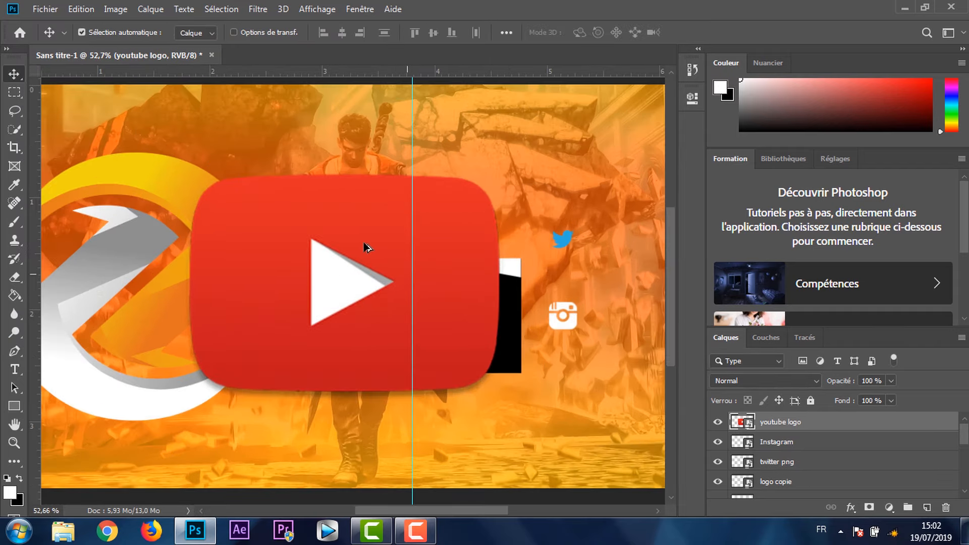
scroll(367, 247, "up", 4)
key("p")
scroll(237, 327, "up", 2)
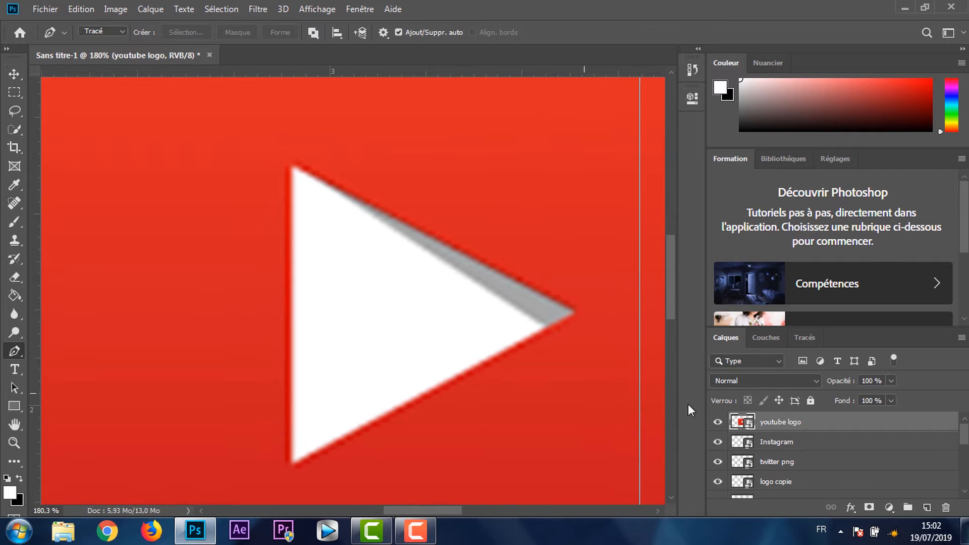
right_click(787, 423)
left_click(606, 251)
- Trace the YouTube logo's play triangle with the Pen tool, turn the path into a selection, delete its contents and deselect
left_click(291, 465)
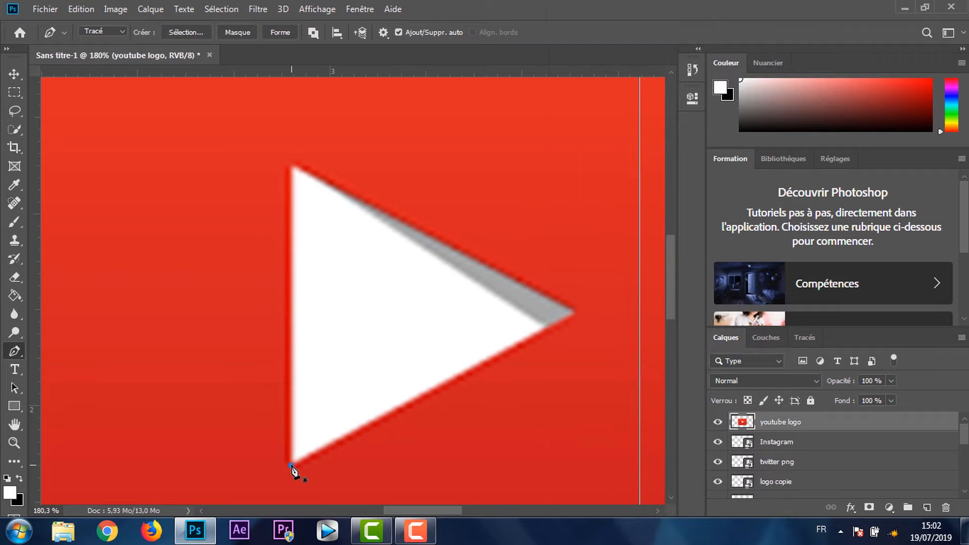
left_click(293, 167)
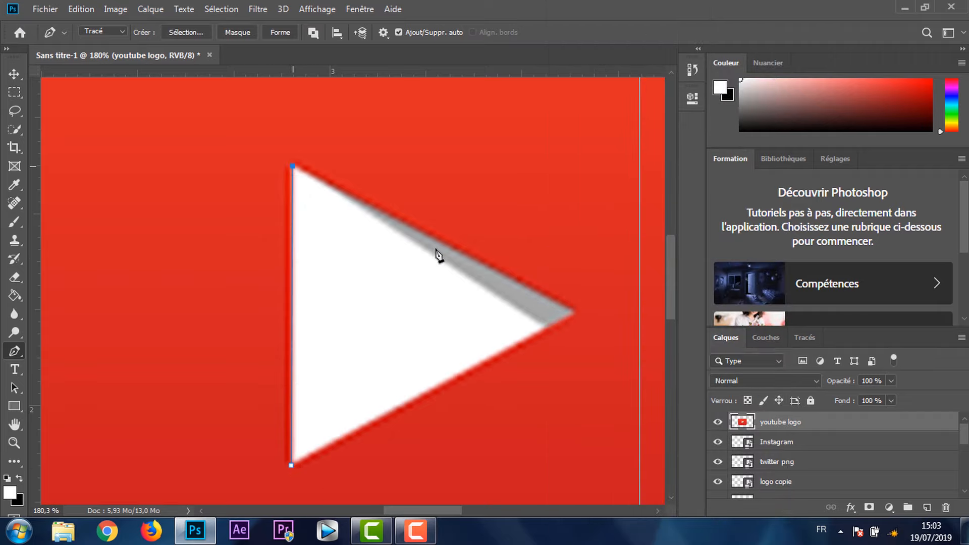
left_click(573, 310)
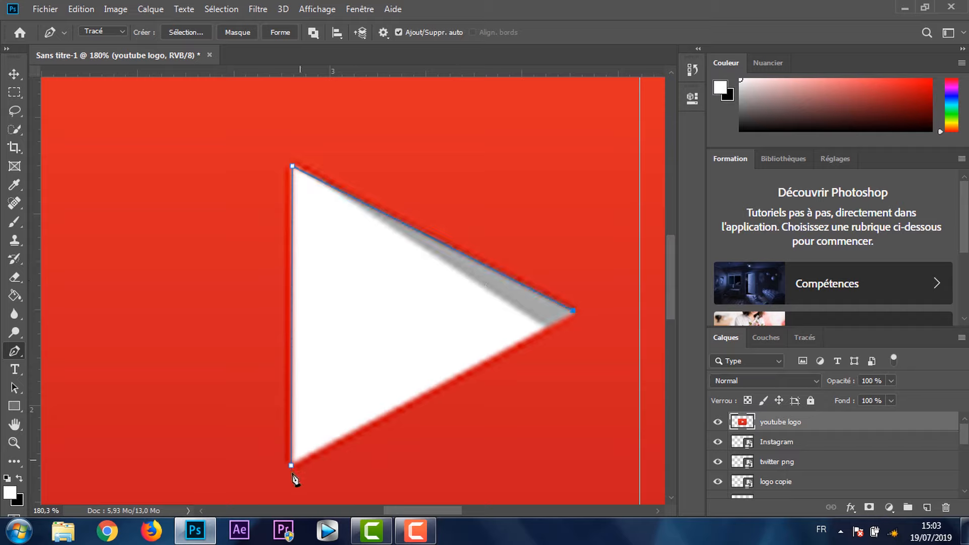
left_click(292, 465)
key("ctrl+Return")
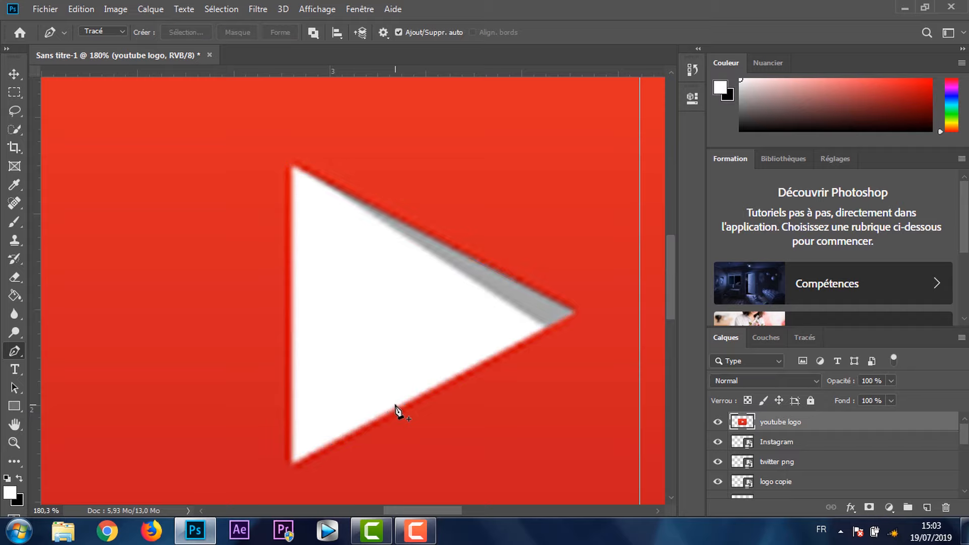
key("Delete")
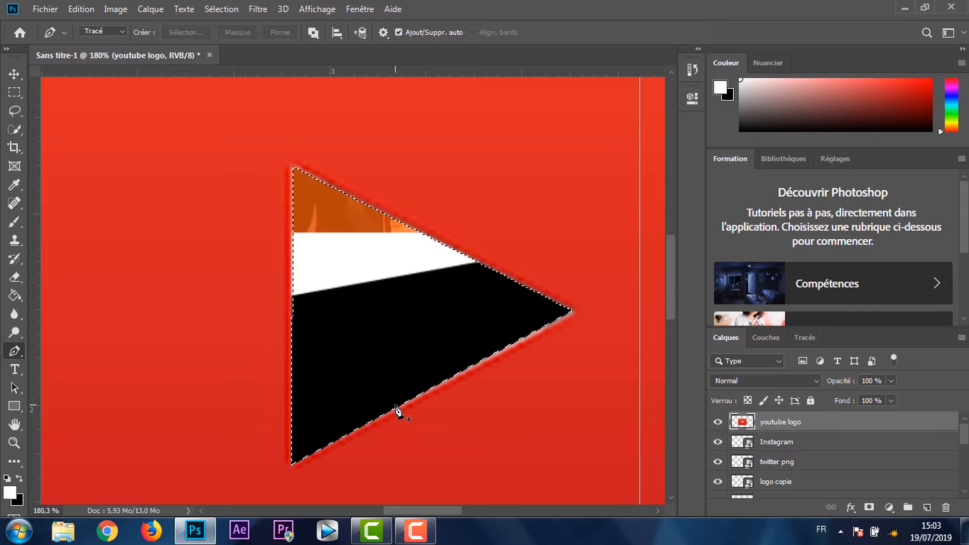
key("ctrl+d")
- Scale the YouTube logo down to about 7.5 % and move it below the Instagram icon
scroll(406, 371, "down", 2)
scroll(408, 367, "down", 5)
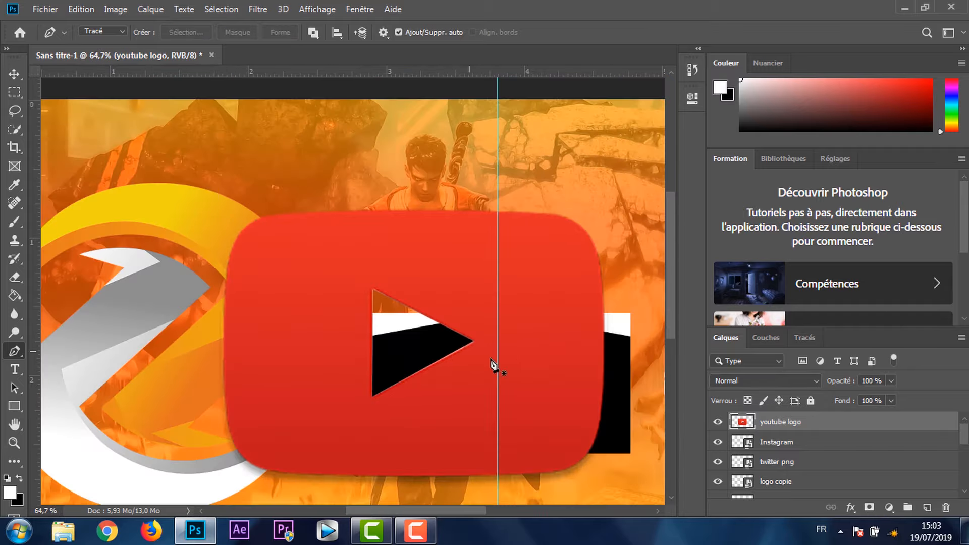
scroll(400, 367, "up", 2)
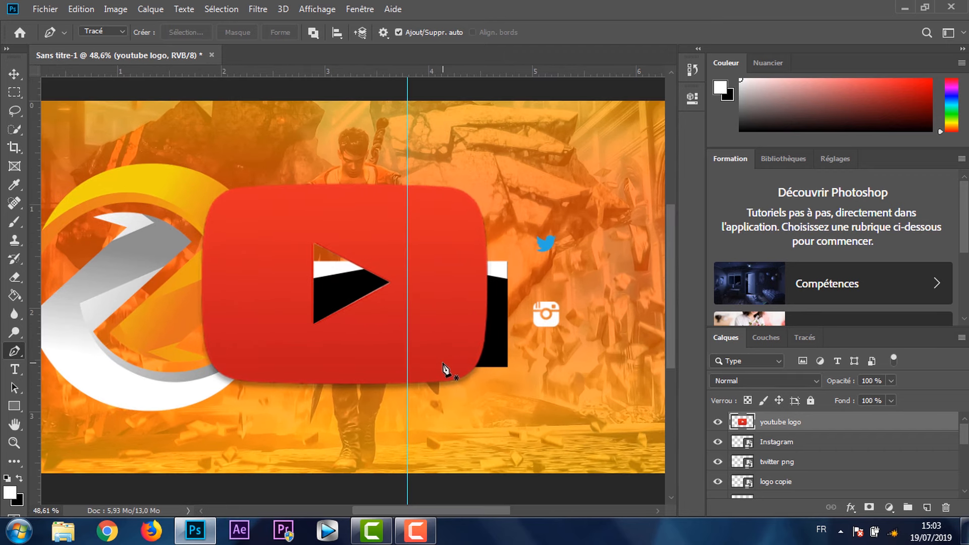
key("ctrl+t")
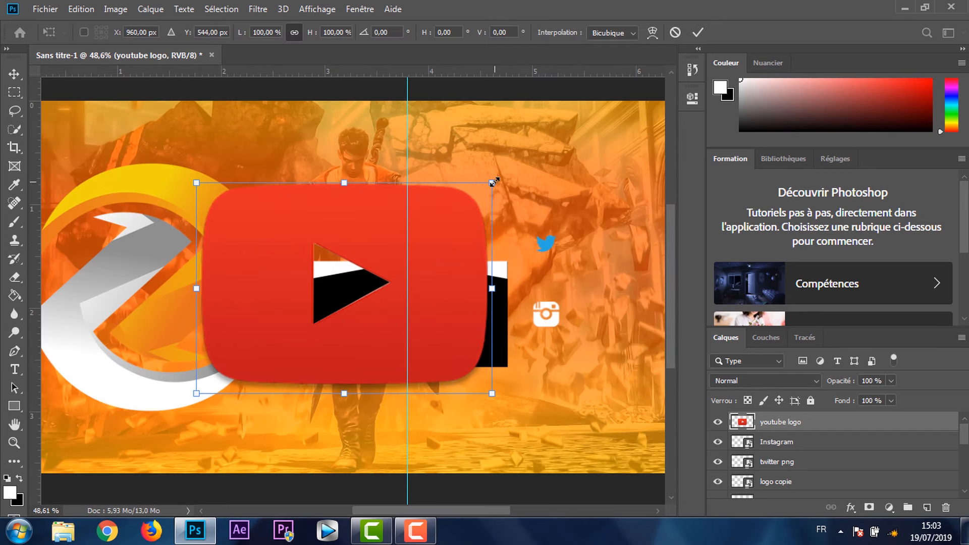
left_click_drag(493, 182, 217, 371)
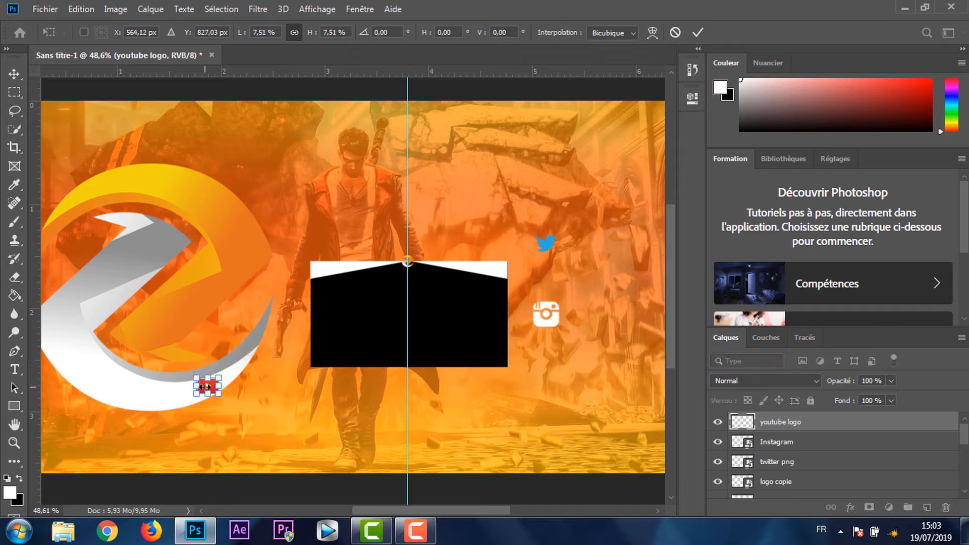
key("Return")
key("p")
key("v")
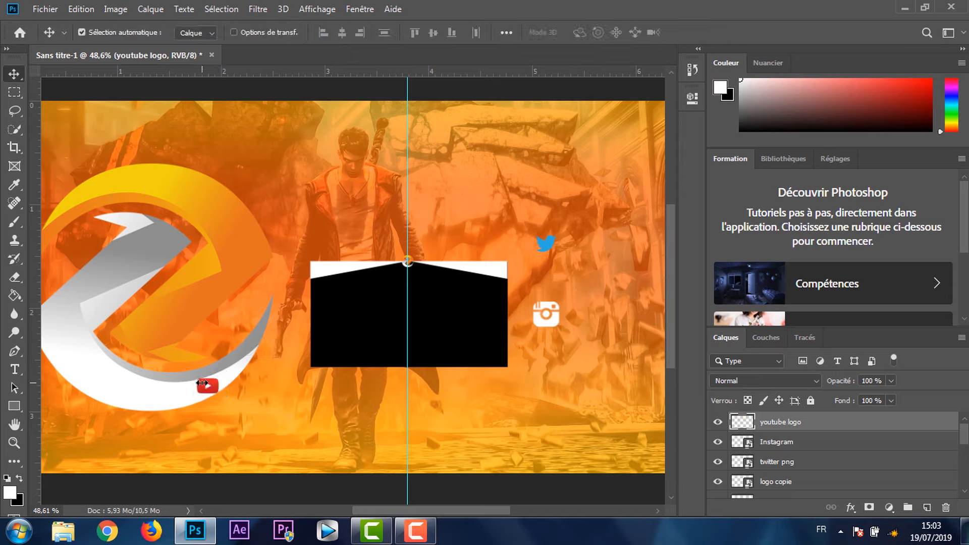
left_click_drag(212, 391, 547, 396)
- Scale the Instagram icon down to about 29.7 % so its width is close to the Twitter icon's
scroll(619, 325, "up", 3)
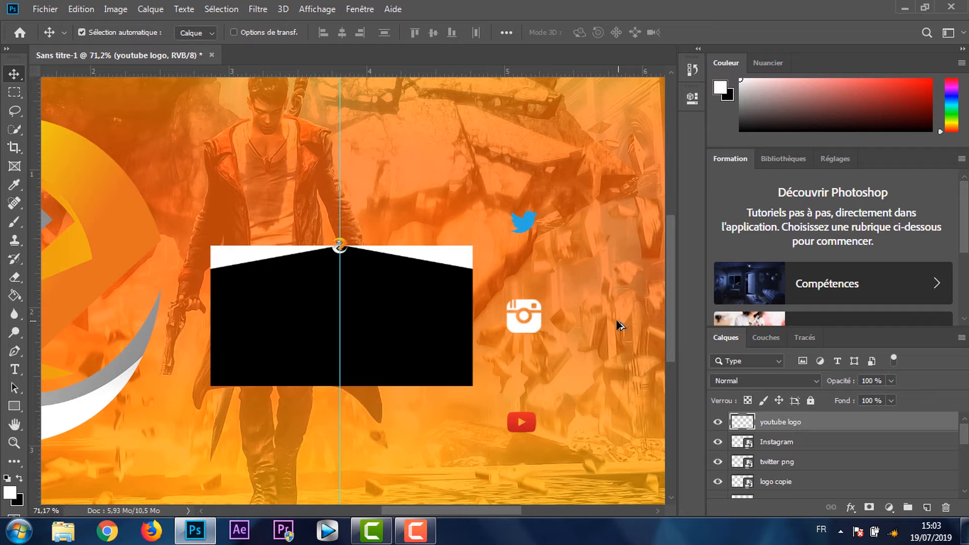
scroll(545, 325, "up", 3)
scroll(540, 328, "down", 2)
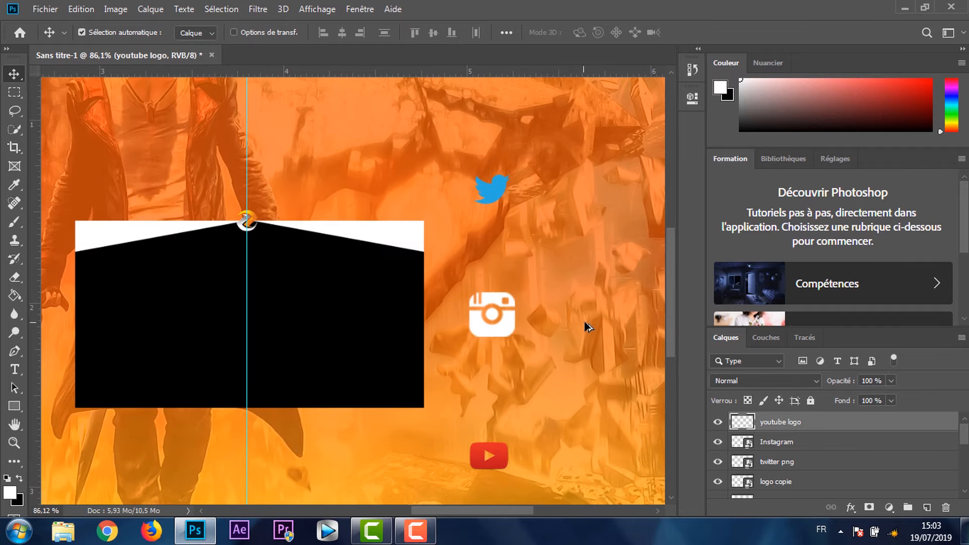
scroll(588, 327, "down", 1)
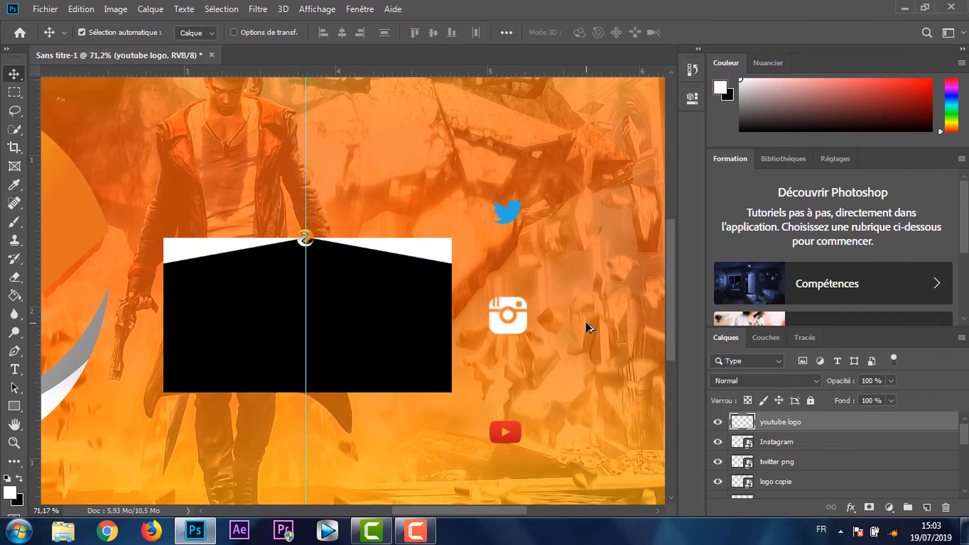
left_click(518, 328)
key("ctrl+t")
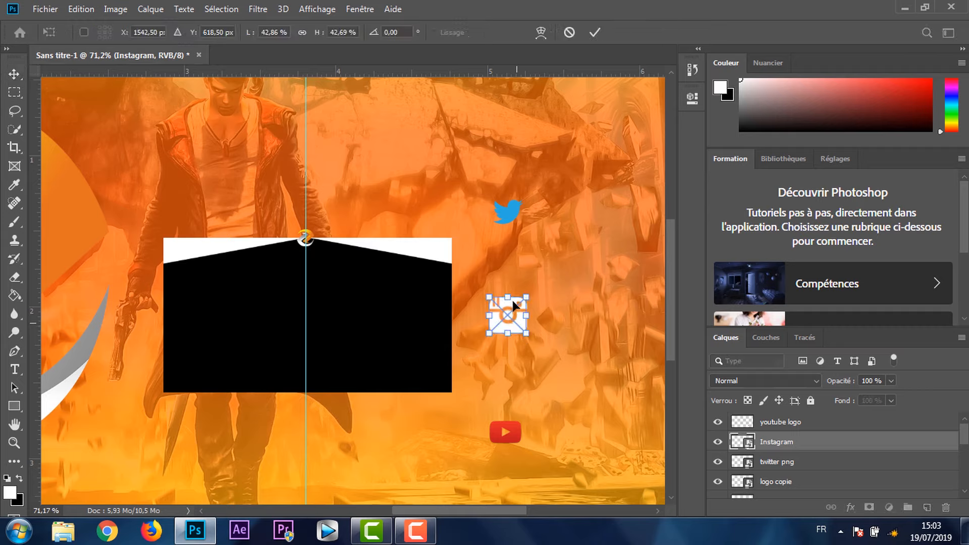
left_click_drag(526, 296, 516, 309)
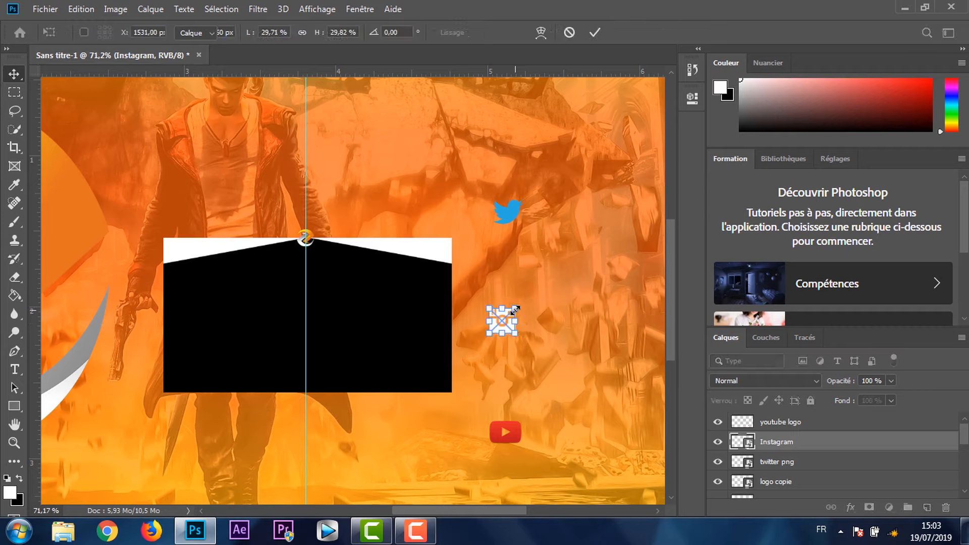
key("Return")
- Add a vertical guide at the Instagram icon's left edge and align the Twitter and YouTube icons' left edges to it
left_click_drag(29, 285, 487, 272)
left_click_drag(509, 221, 504, 220)
left_click_drag(520, 435, 516, 436)
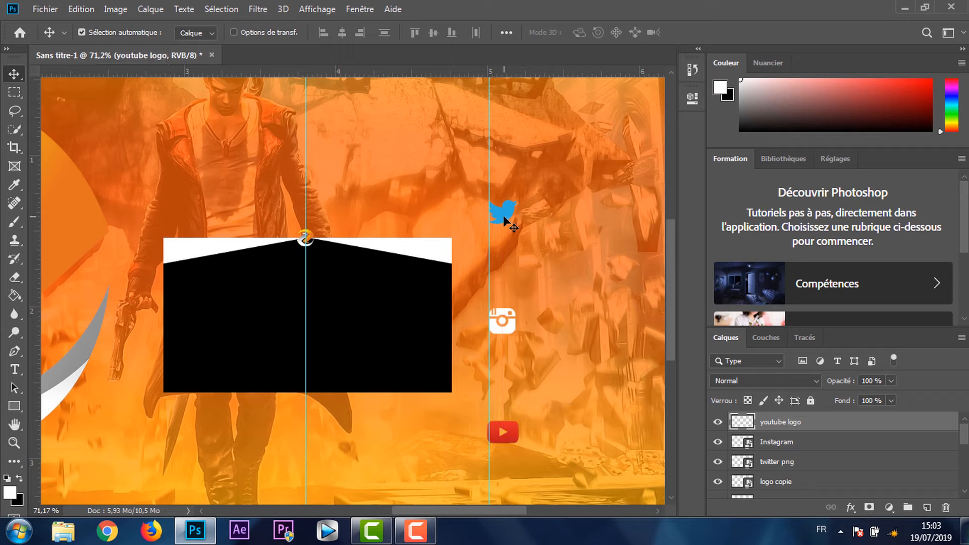
- Select the Twitter icon's layer and hide the guides
left_click_drag(504, 218, 505, 220)
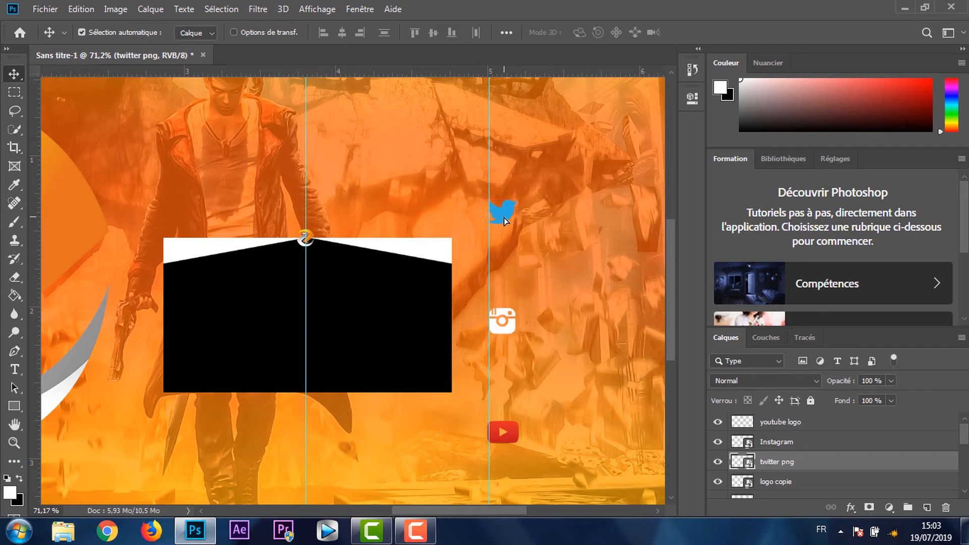
key("ctrl+semicolon")
scroll(593, 302, "up", 3)
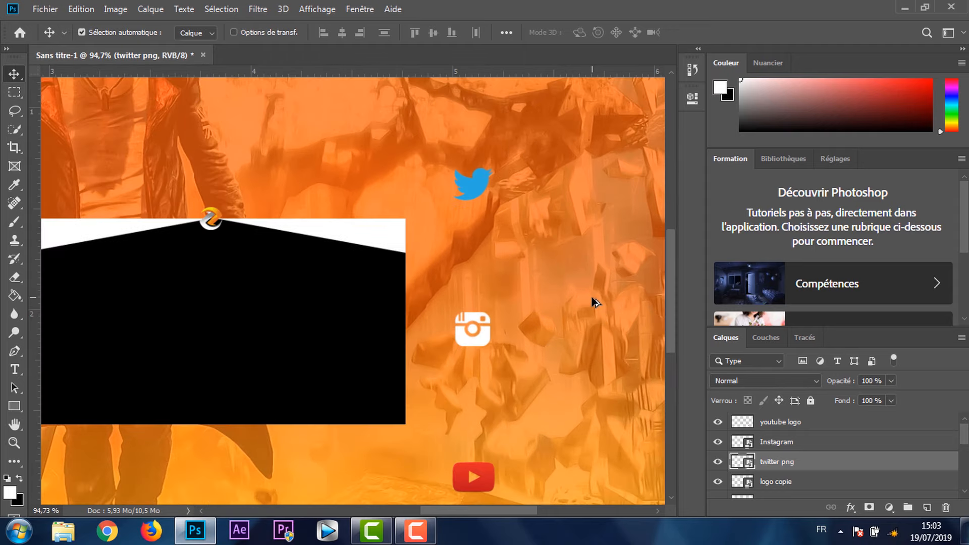
scroll(519, 296, "down", 4)
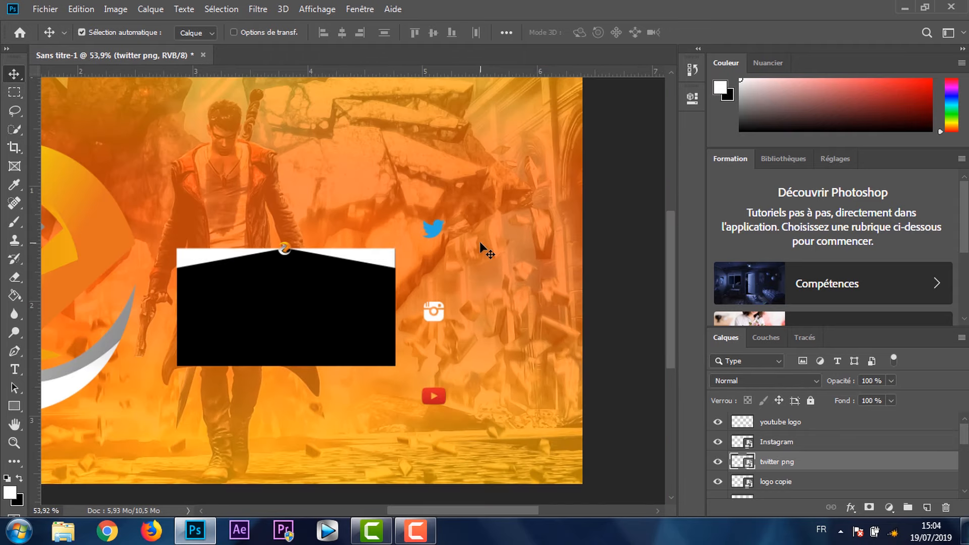
- Add a text layer reading "zalasphere" just to the right of the Twitter icon
key("t")
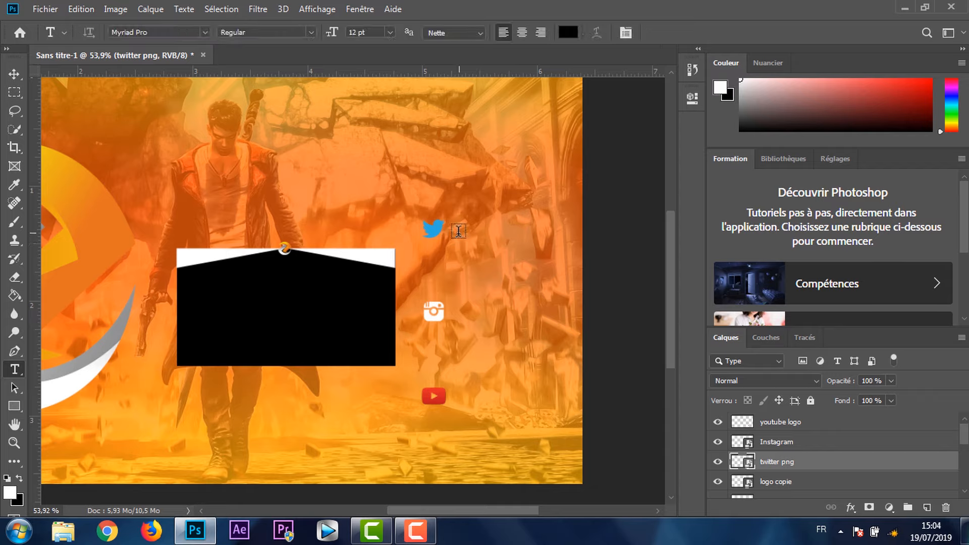
left_click(459, 233)
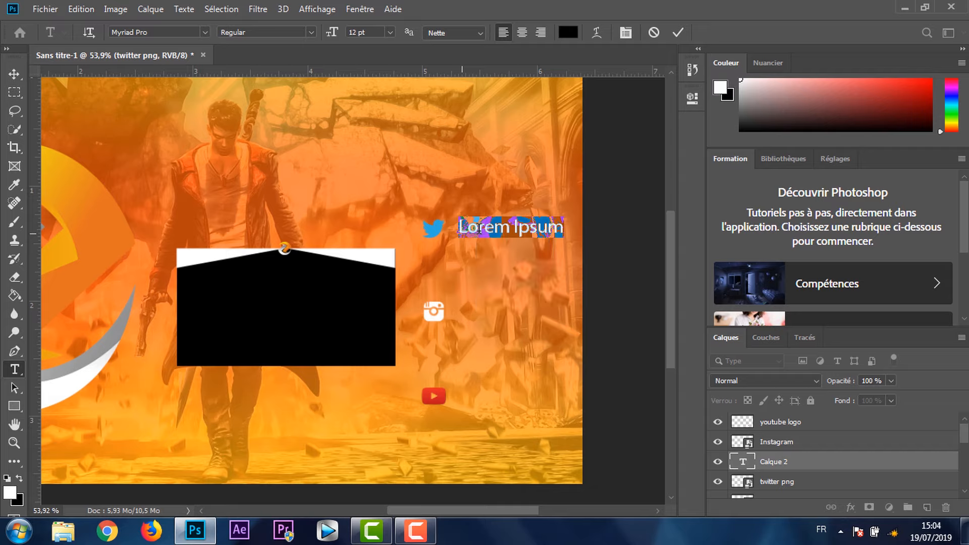
type("alasp")
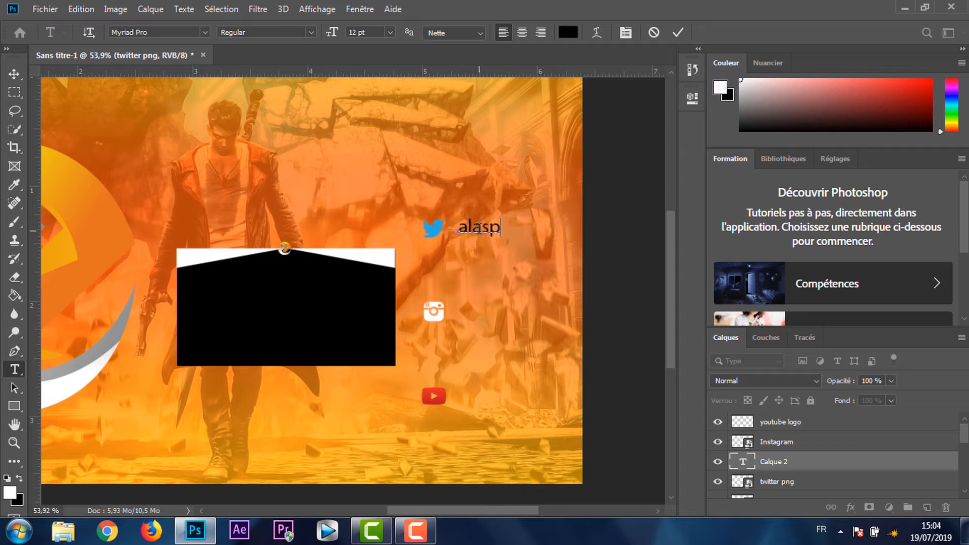
key("BackSpace")
key("BackSpace")
key("BackSpace")
key("BackSpace")
key("BackSpace")
type("zalasphere")
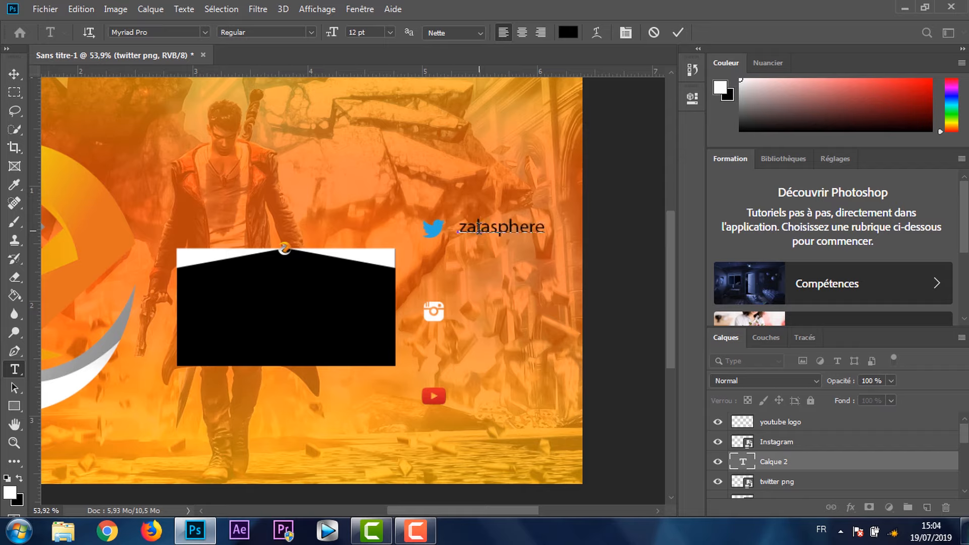
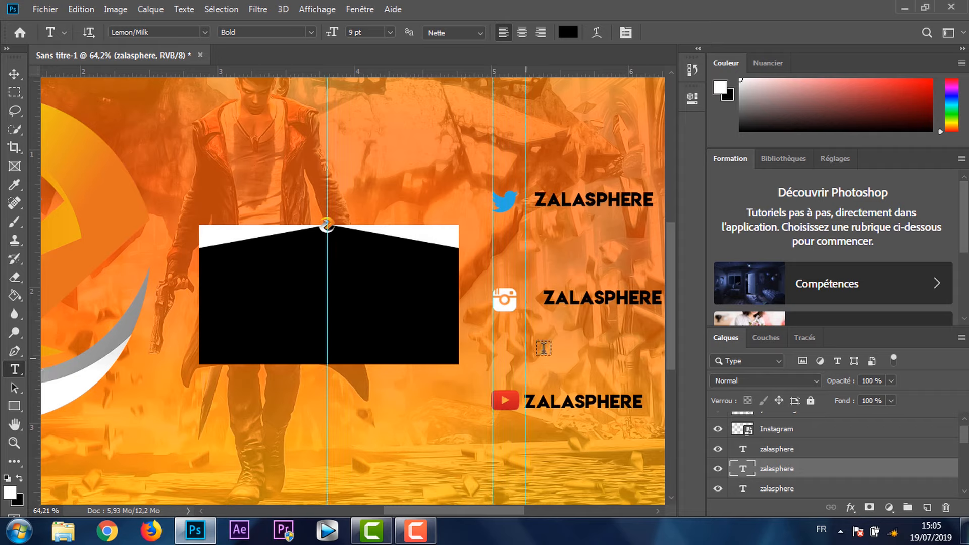
- Align the left edges of the texts beside the Instagram and Twitter icons to the second icon-side guide, and hide the guides
scroll(605, 317, "up", 4)
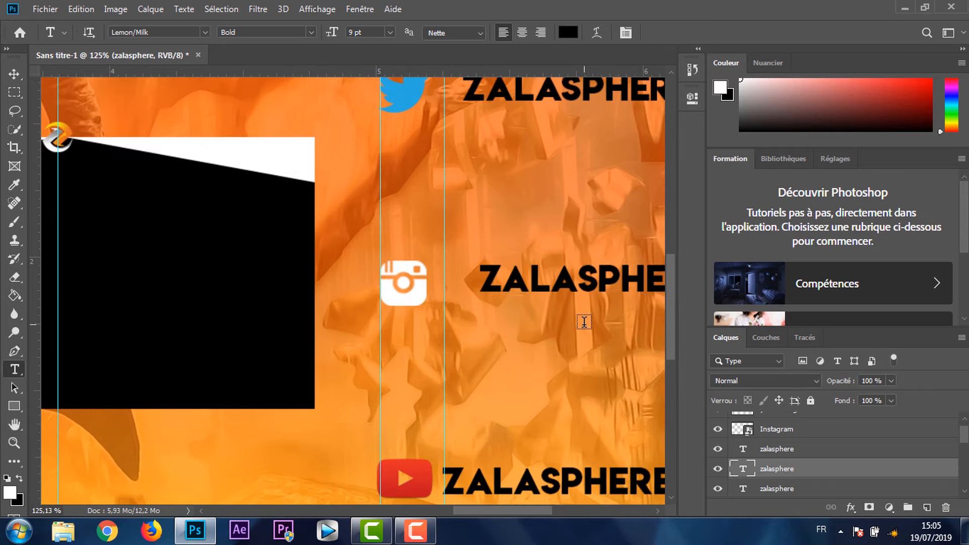
key("v")
left_click_drag(498, 293, 505, 297)
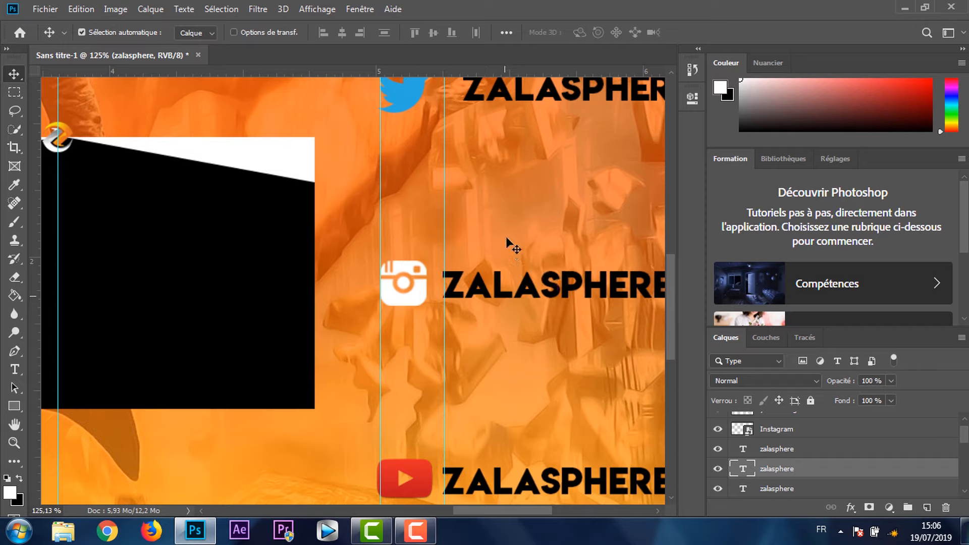
scroll(505, 202, "up", 3)
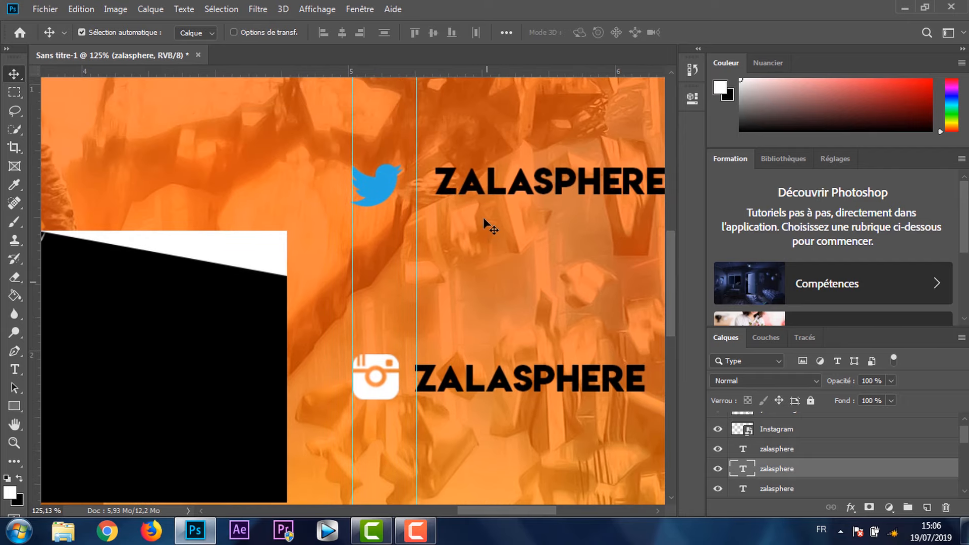
left_click_drag(497, 191, 477, 198)
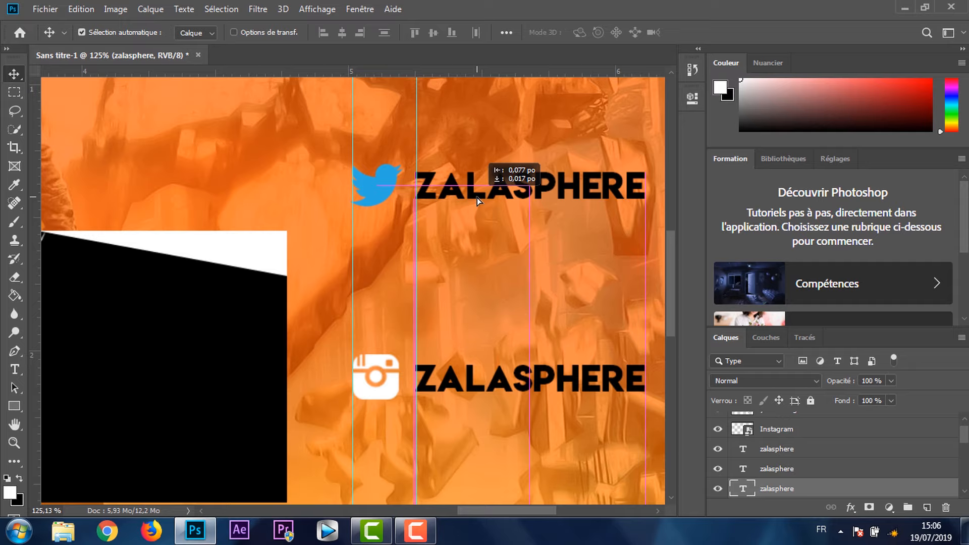
left_click_drag(477, 197, 477, 197)
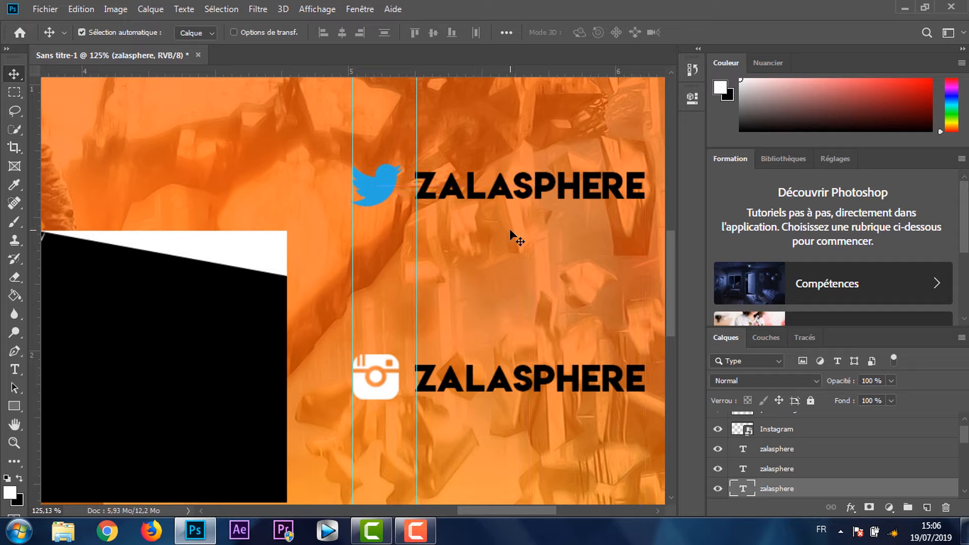
scroll(497, 237, "down", 6)
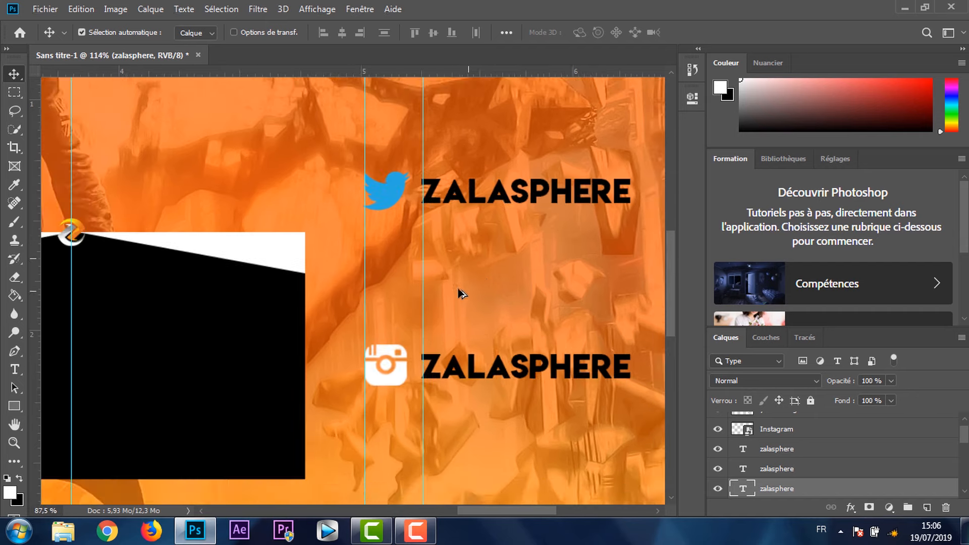
scroll(437, 307, "up", 1)
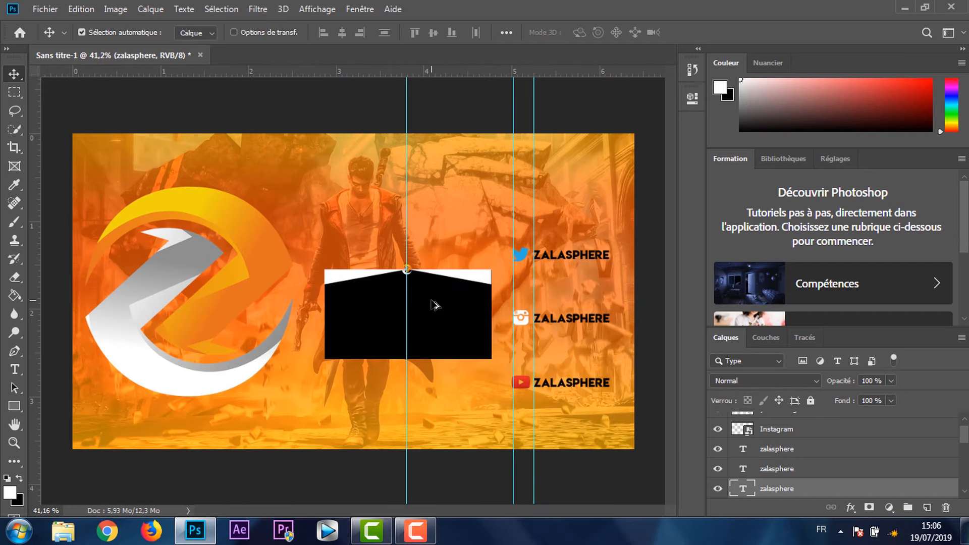
key("ctrl+semicolon")
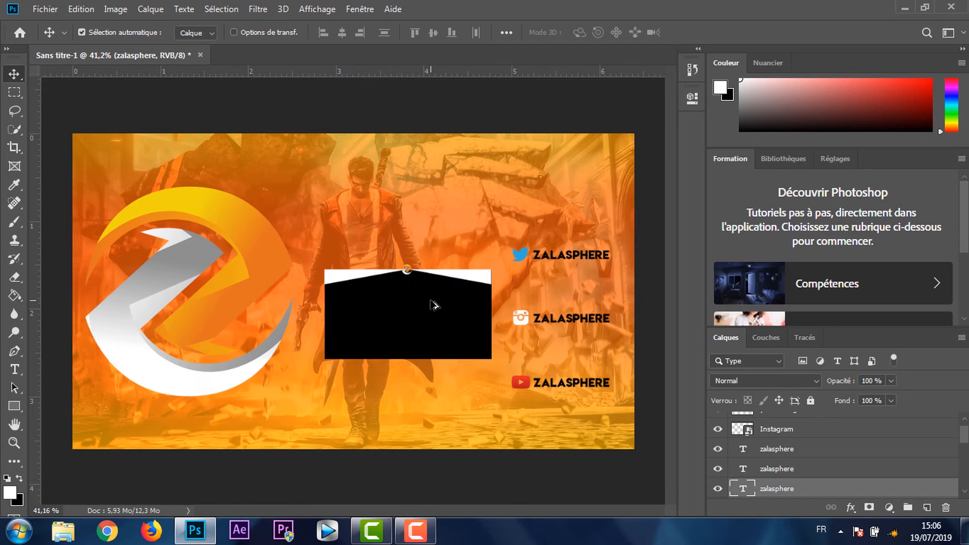
- Apply a gradient overlay to the YouTube logo layer and open its gradient for editing
left_click(527, 389)
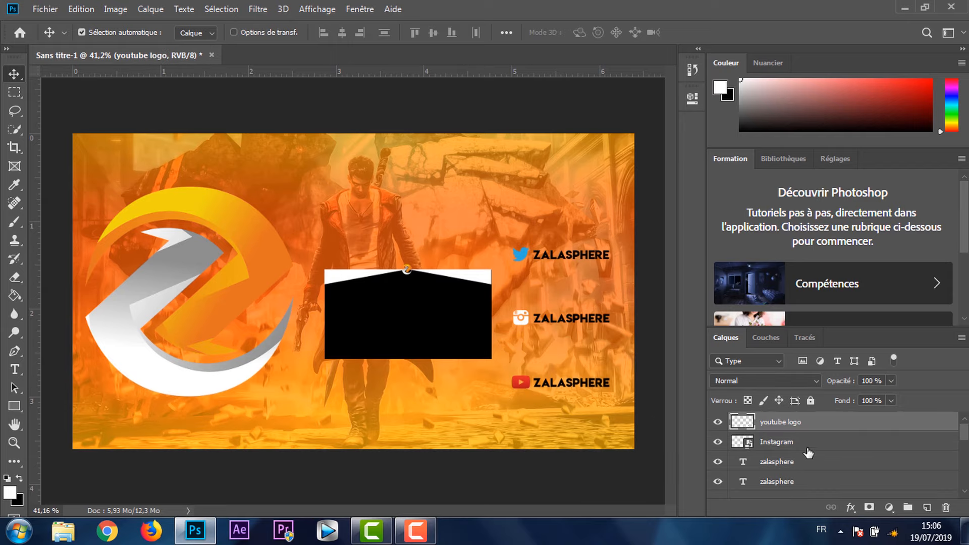
double_click(822, 428)
left_click(227, 343)
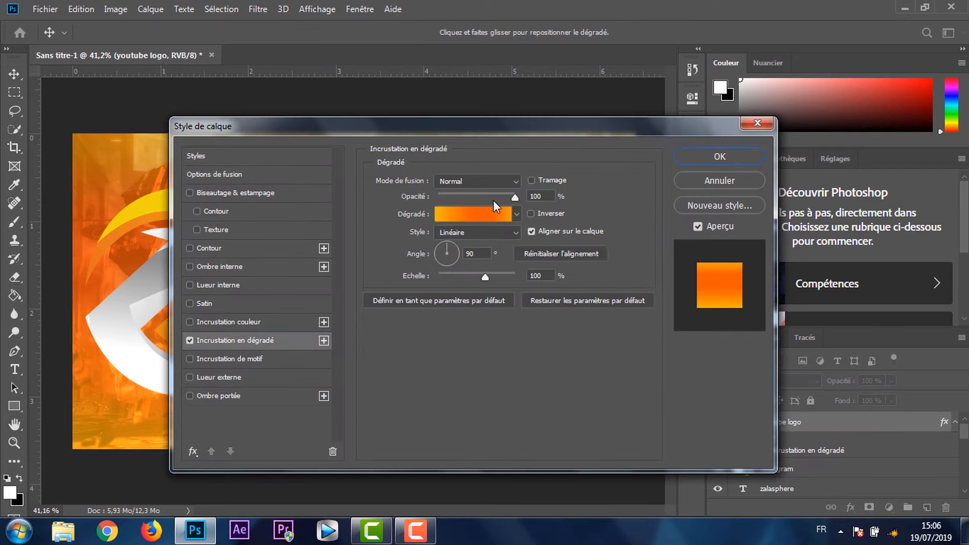
left_click_drag(455, 127, 454, 167)
left_click(468, 254)
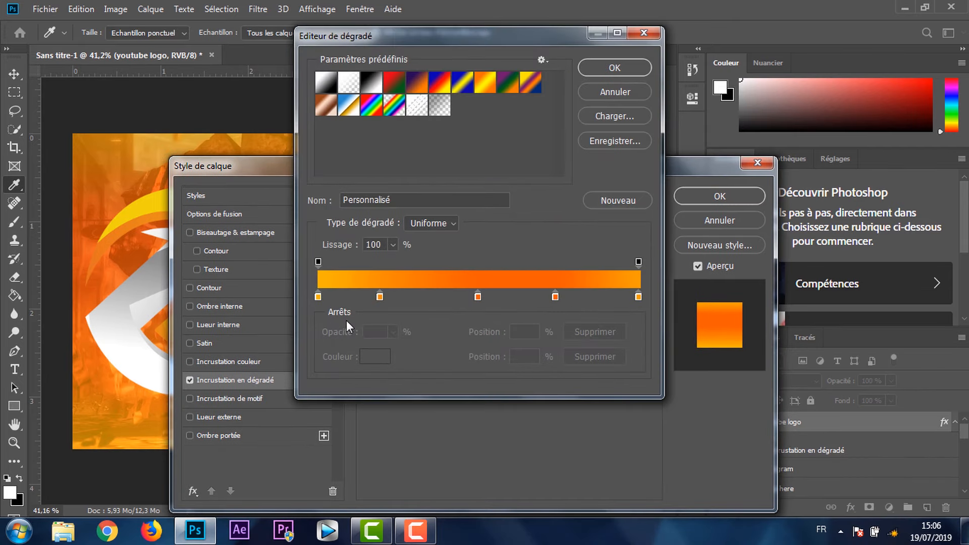
- Set the gradient's first color stop to light gray e8e8e8 and the stop at 19 % to cbcbcb
double_click(318, 297)
left_click_drag(319, 278, 268, 114)
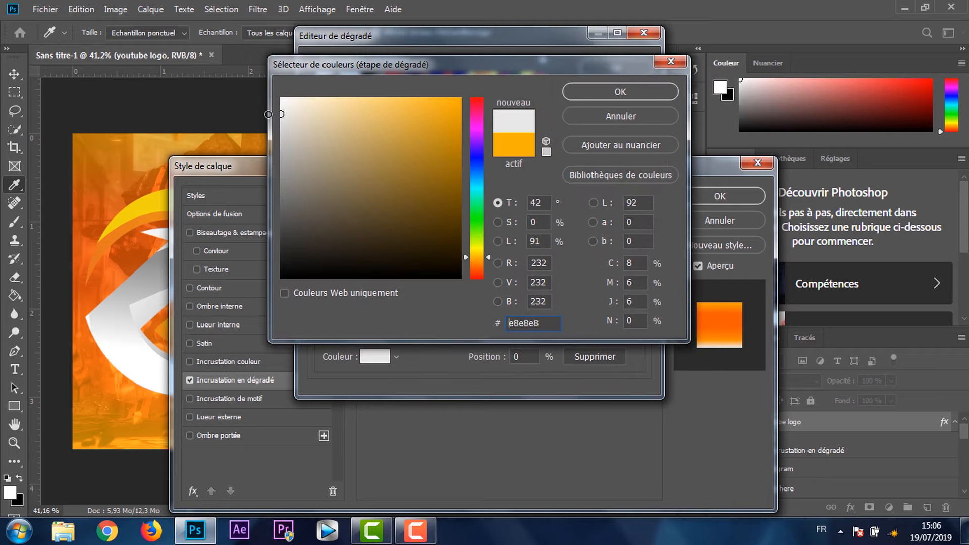
left_click(621, 98)
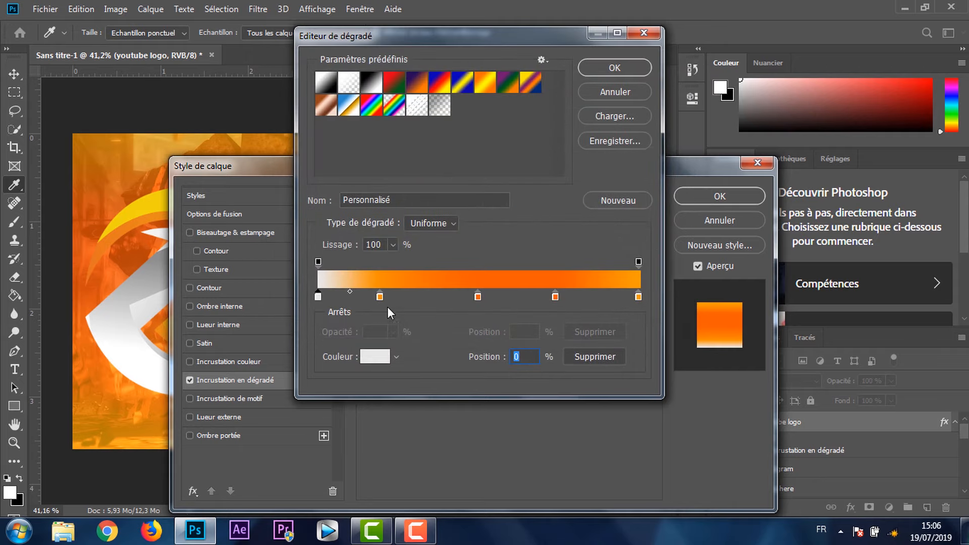
left_click(380, 297)
left_click(374, 357)
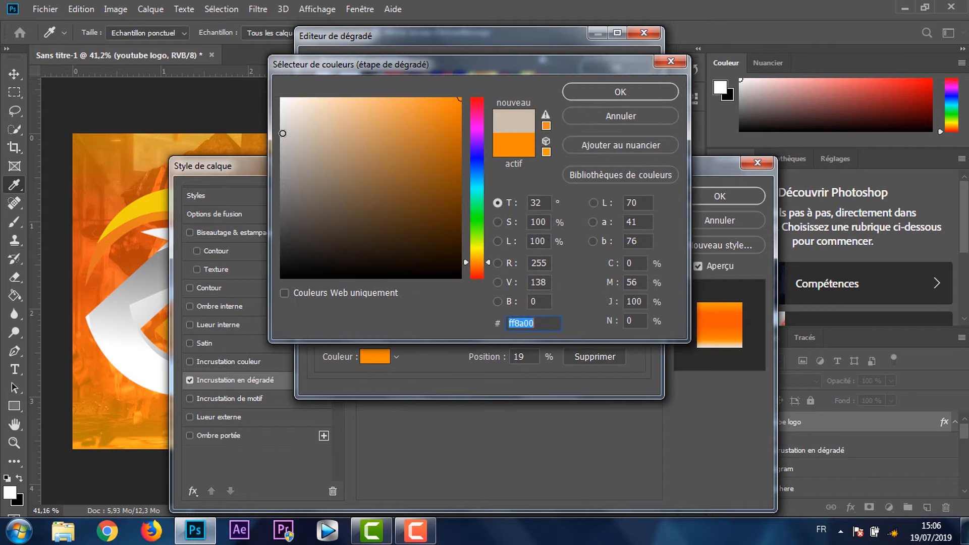
left_click_drag(283, 133, 271, 134)
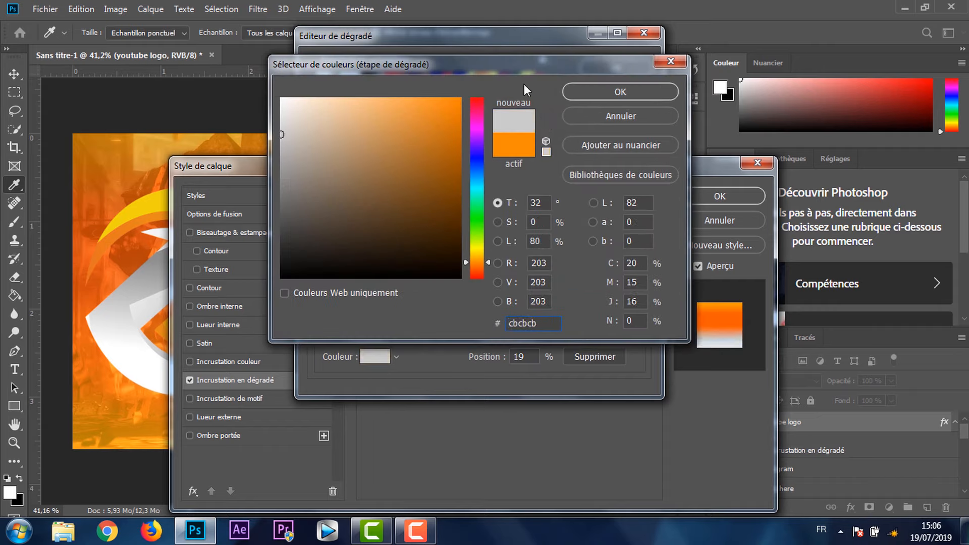
left_click(625, 84)
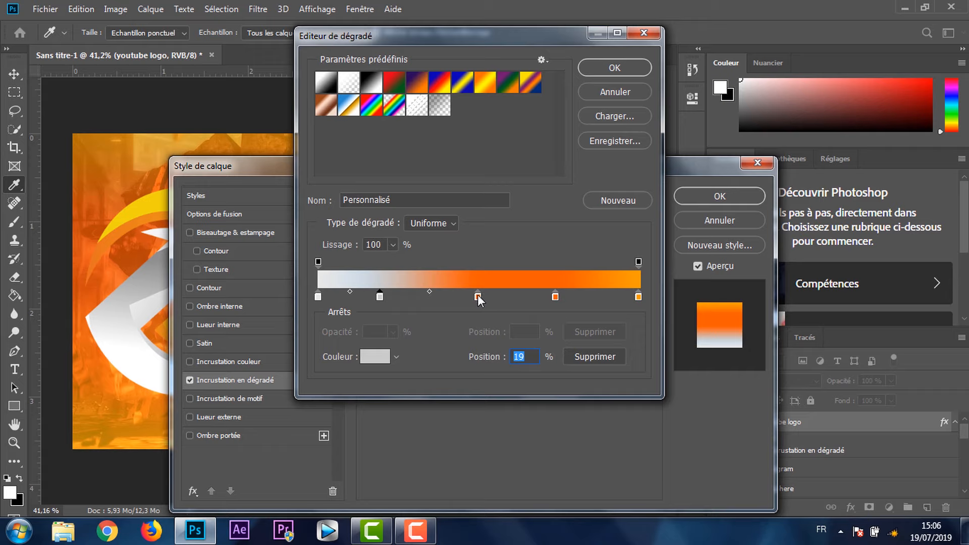
- Recolor the gradient stops at 50 % and 74 % to neutral grays
left_click(477, 297)
left_click(367, 362)
left_click_drag(273, 144, 271, 152)
left_click(611, 92)
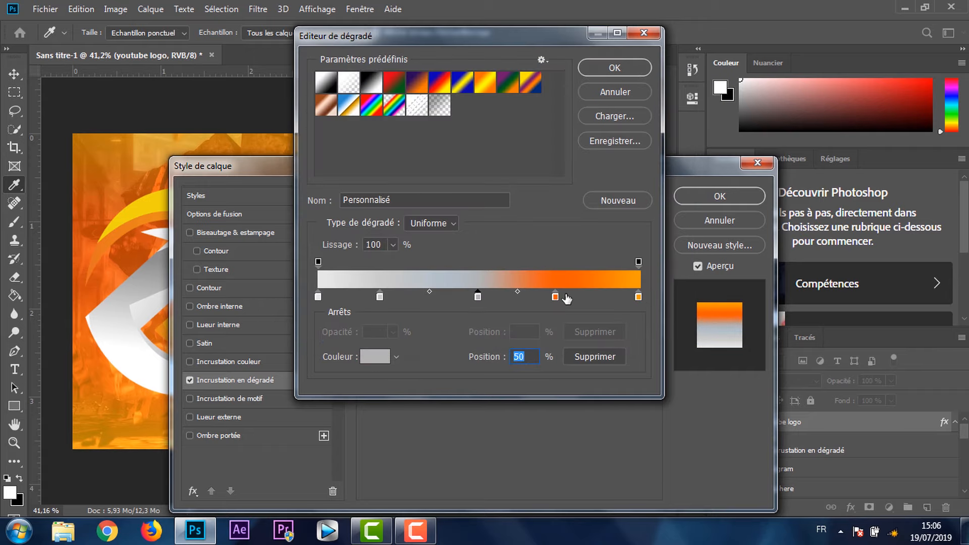
left_click(555, 296)
left_click(364, 362)
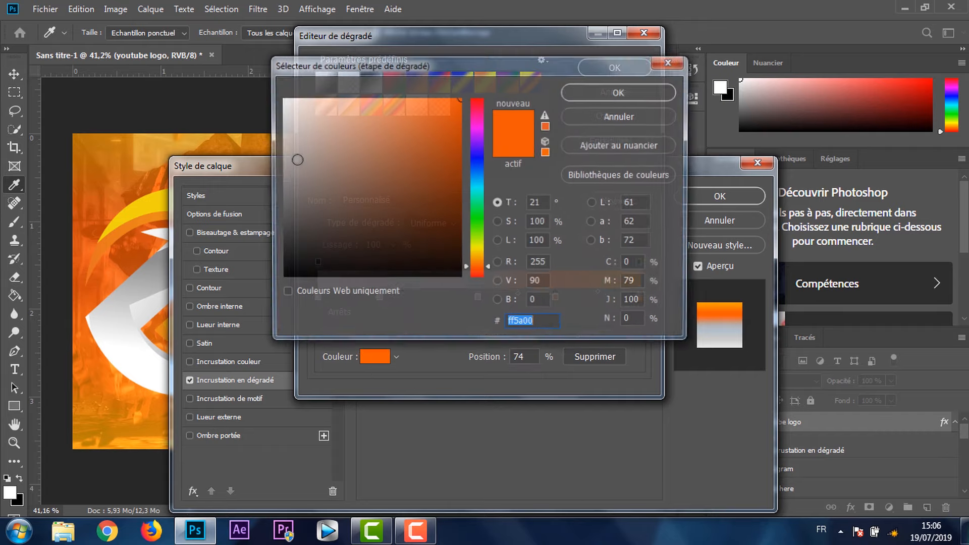
left_click_drag(288, 151, 259, 140)
left_click(620, 93)
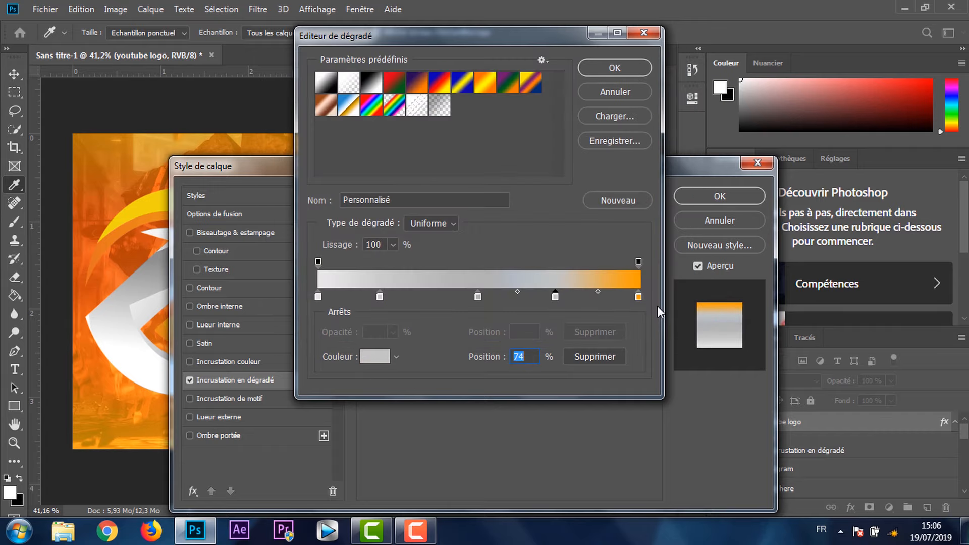
- Set the gradient's last color stop, at 100 %, to white and accept the edited gradient
left_click(639, 296)
left_click(375, 357)
left_click_drag(324, 277, 171, 11)
left_click(661, 93)
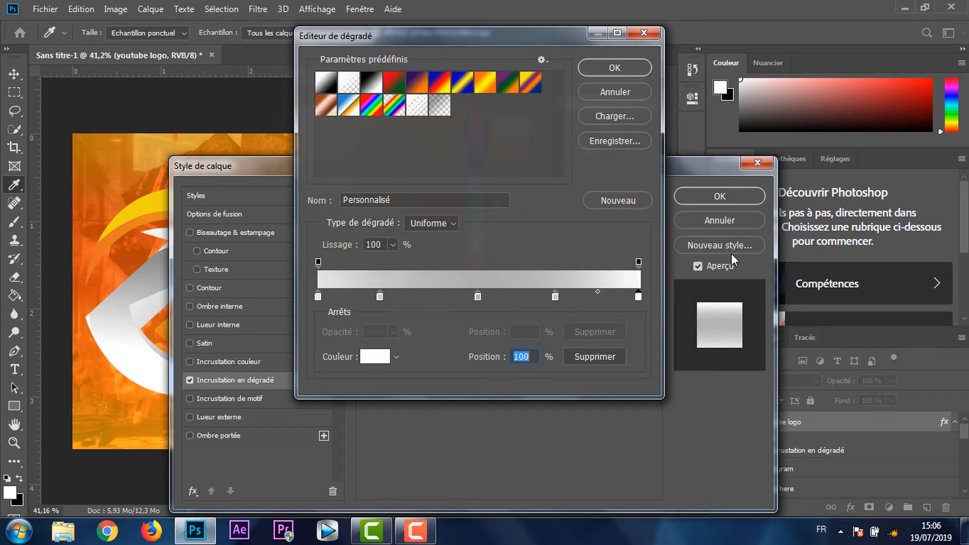
left_click(626, 75)
- Add a drop shadow to the YouTube logo with 100 % opacity and a size of 13 px, and apply the layer style
left_click_drag(599, 172, 957, 181)
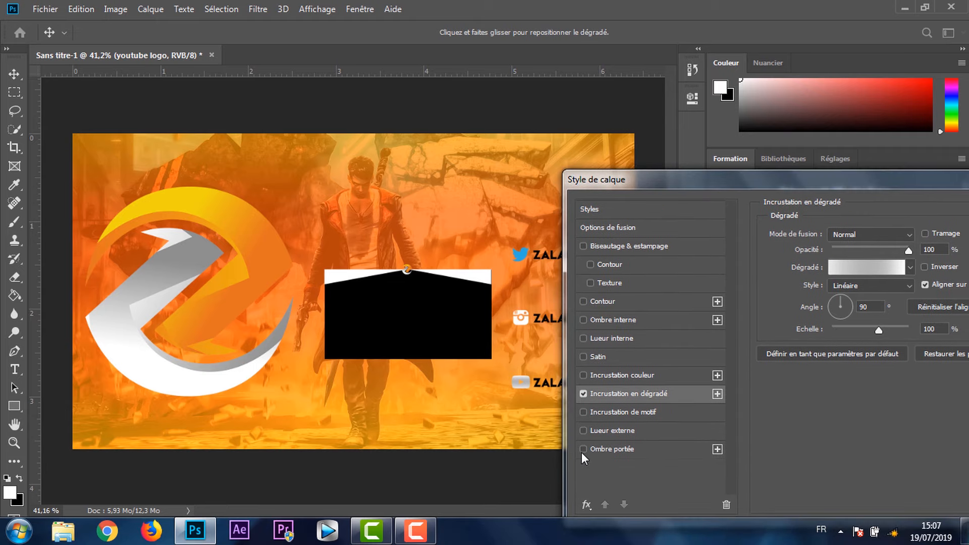
left_click(637, 456)
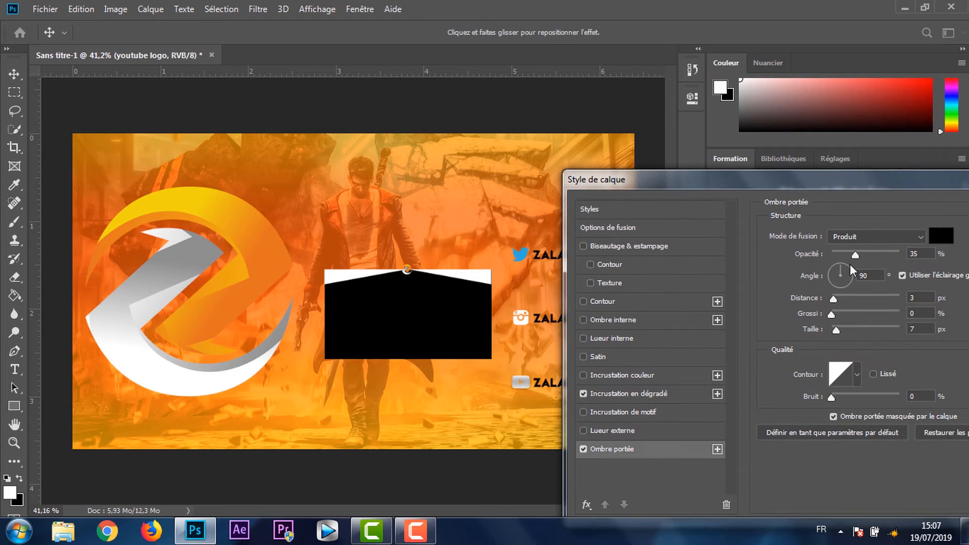
left_click_drag(854, 257, 931, 255)
left_click_drag(883, 186, 841, 143)
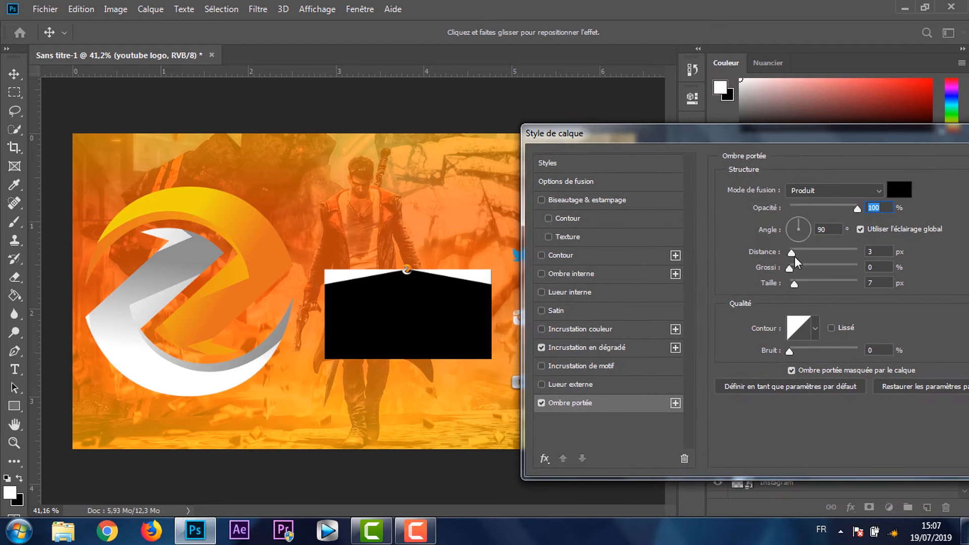
left_click_drag(794, 285, 798, 285)
left_click_drag(787, 135, 635, 178)
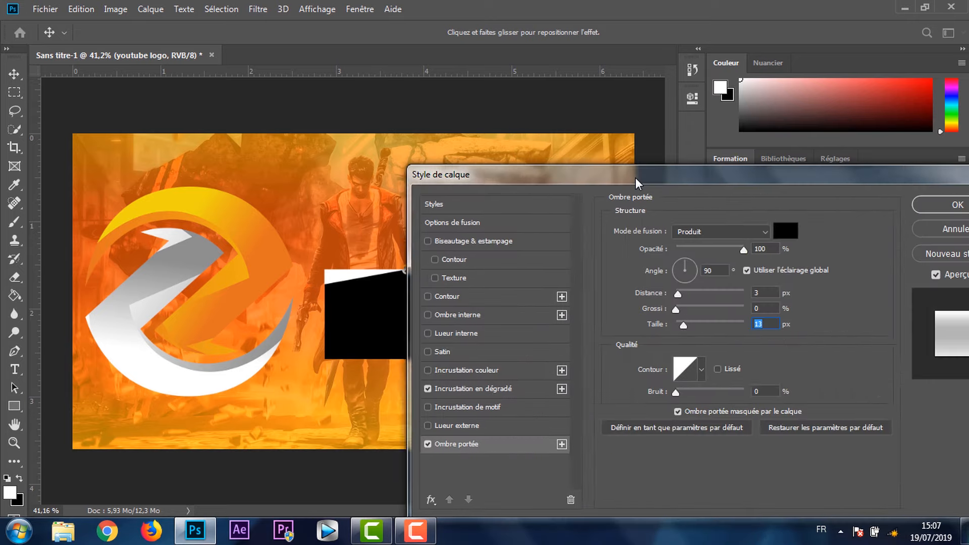
left_click(920, 203)
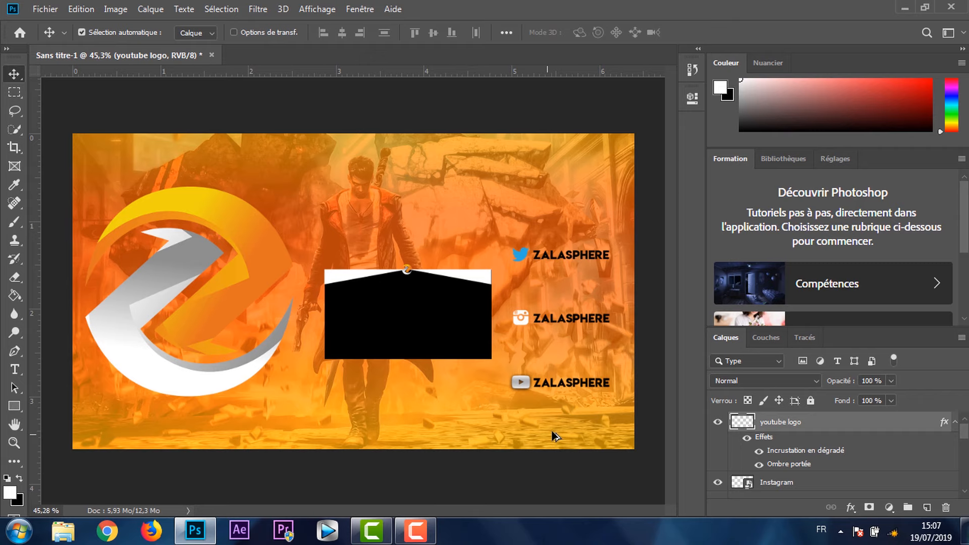
- Copy the YouTube logo's layer style and paste it onto the Instagram and Twitter icon layers
scroll(552, 432, "up", 5)
scroll(575, 409, "down", 4)
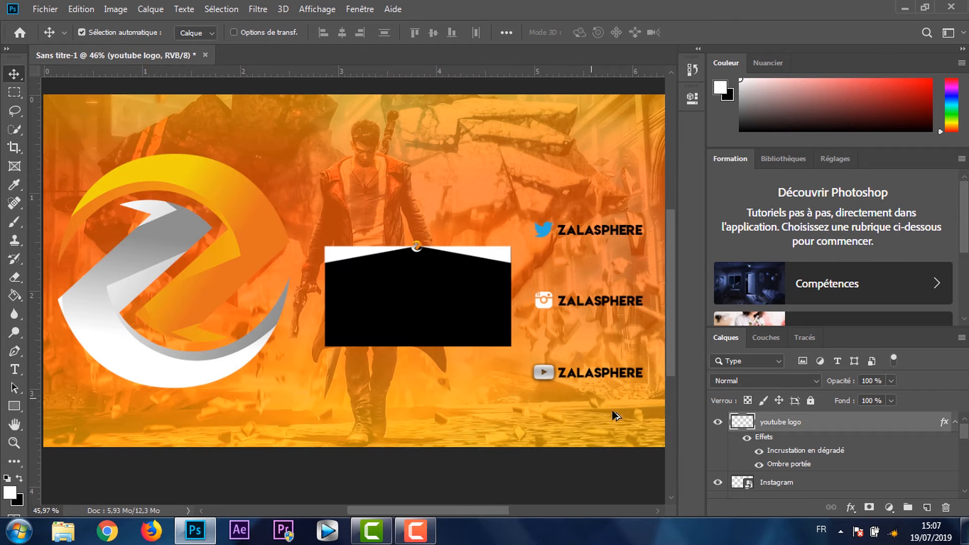
right_click(842, 433)
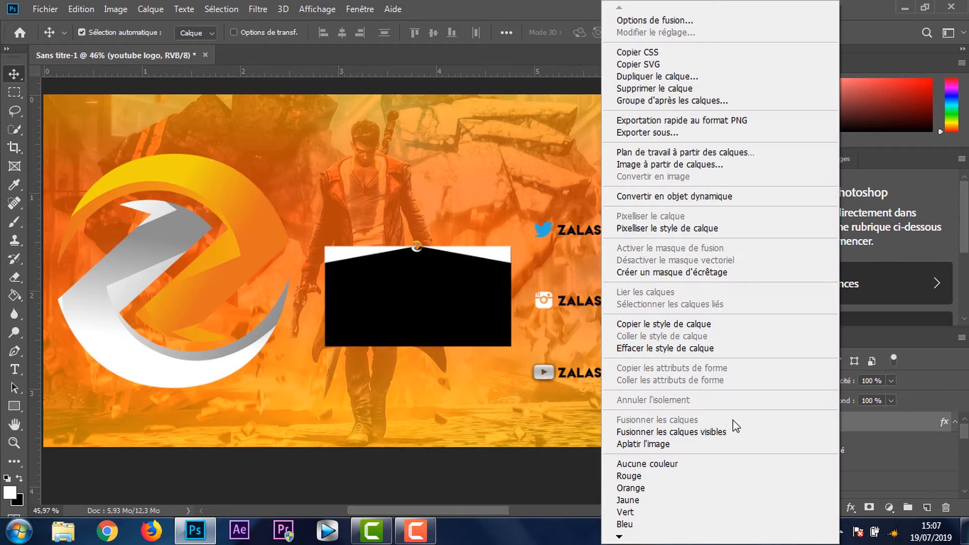
left_click(671, 324)
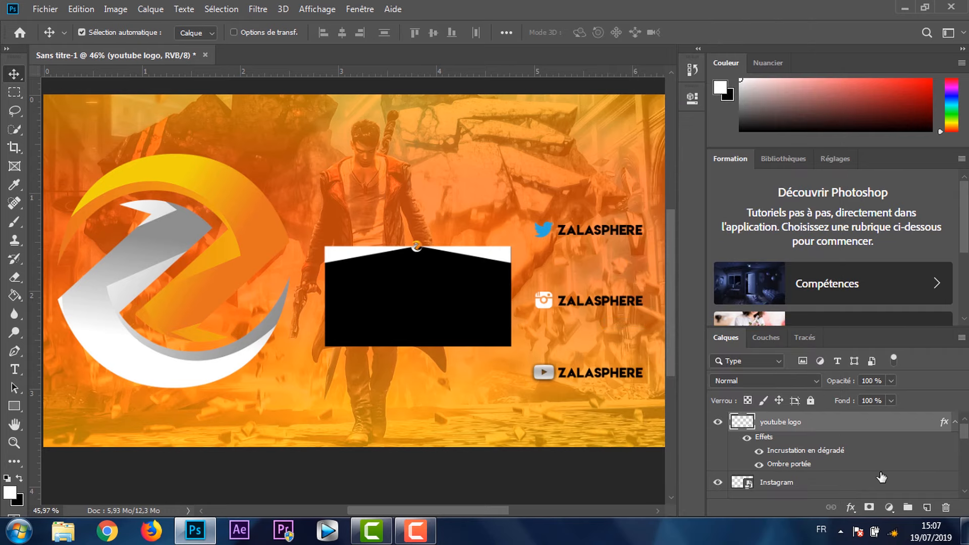
right_click(848, 487)
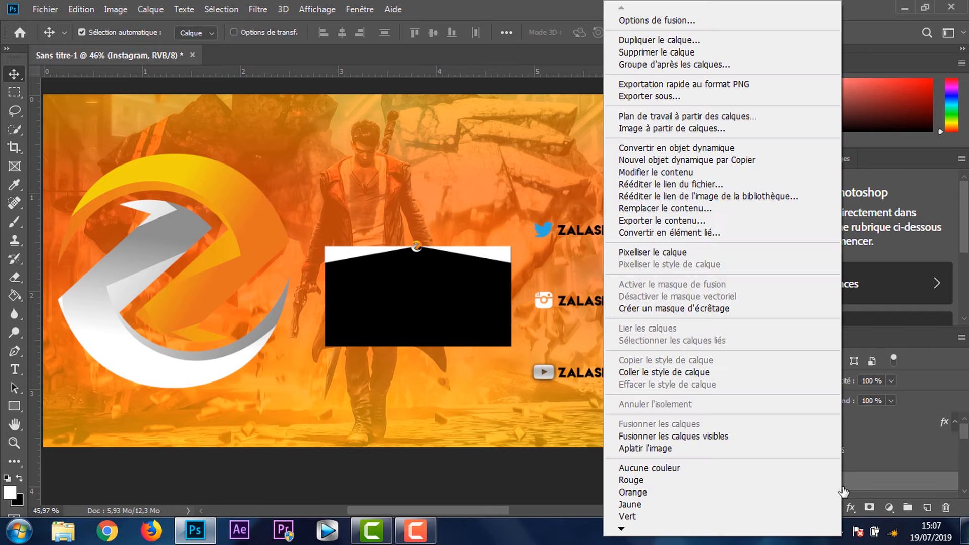
left_click(672, 372)
scroll(961, 488, "down", 2)
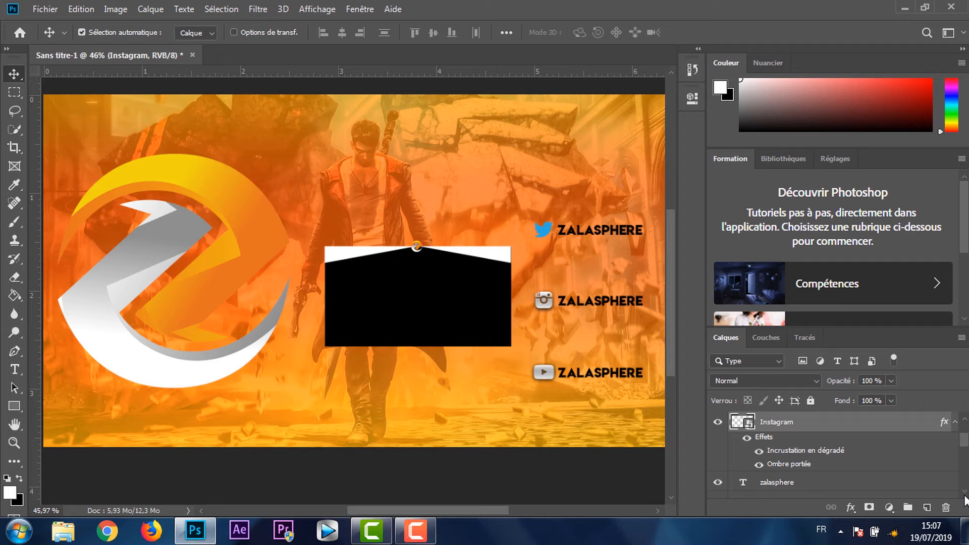
left_click_drag(964, 439, 965, 462)
left_click_drag(860, 465, 833, 459)
right_click(804, 484)
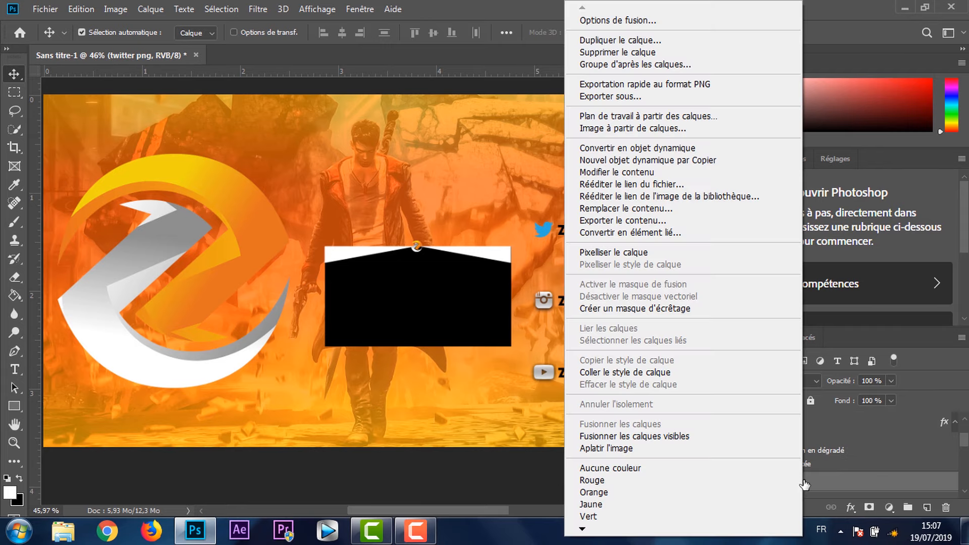
left_click(688, 376)
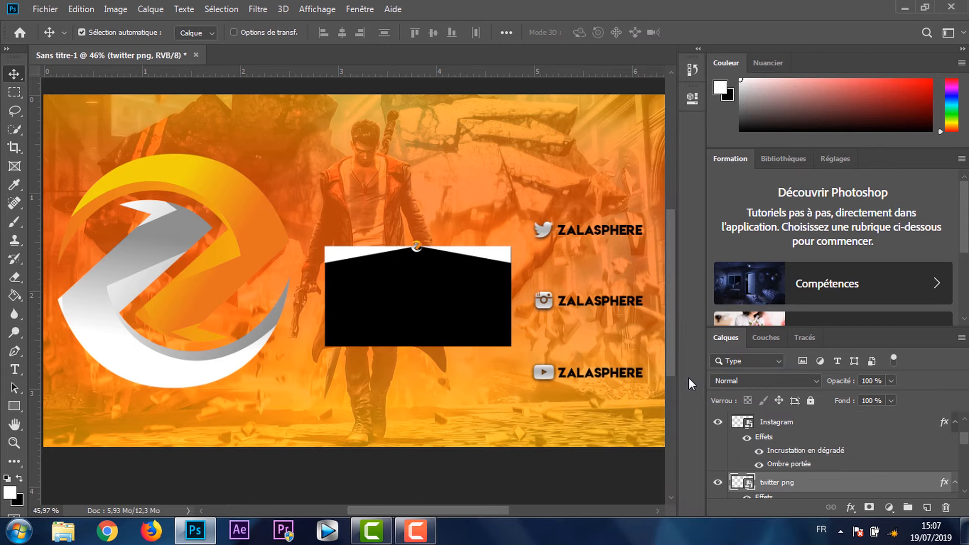
- Add a white (ffffff) color overlay to the text label beside the YouTube logo
scroll(504, 439, "up", 5)
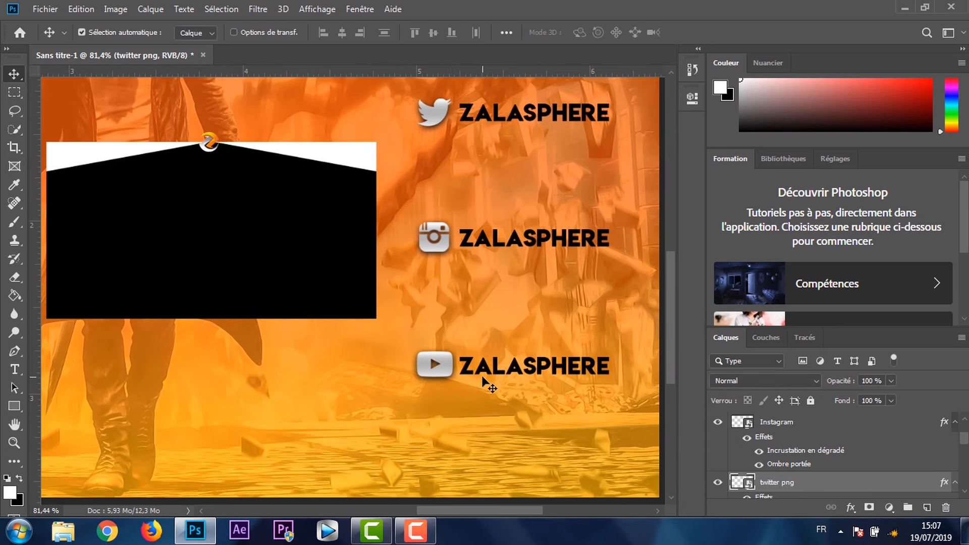
left_click(487, 374)
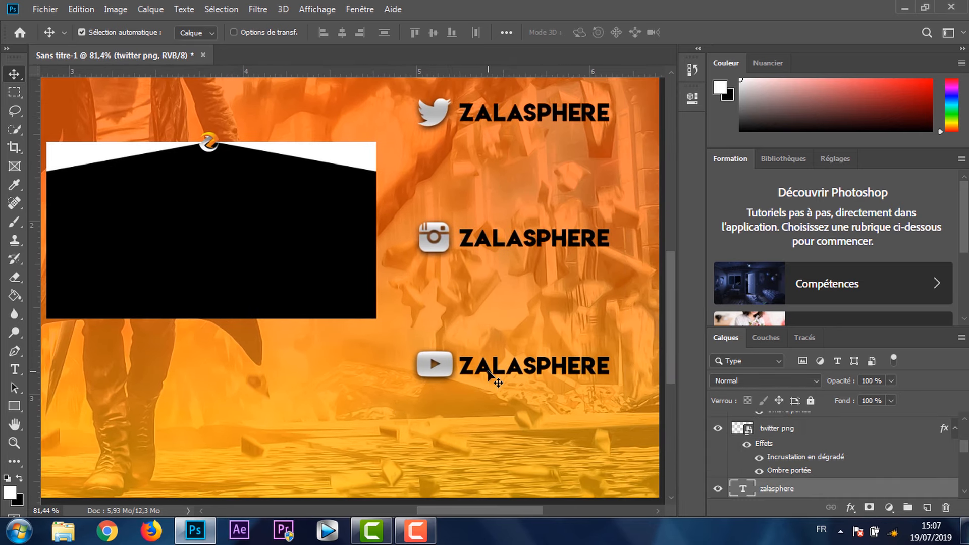
double_click(811, 494)
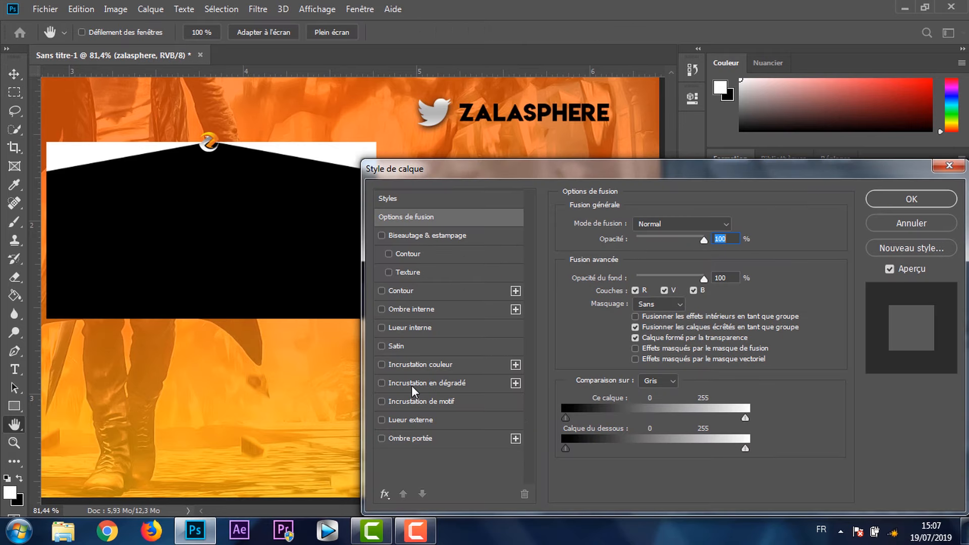
left_click(382, 366)
left_click(459, 363)
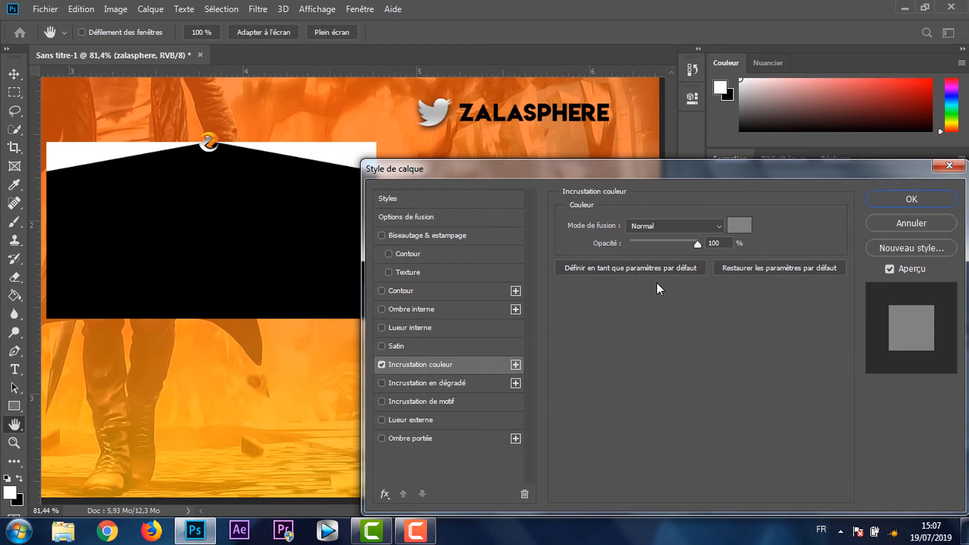
left_click(741, 227)
left_click(281, 99)
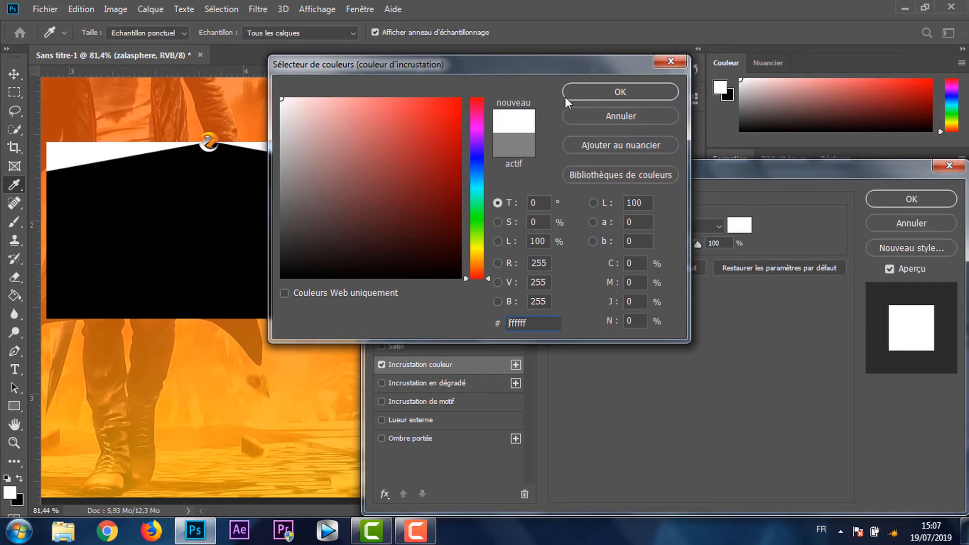
left_click(620, 92)
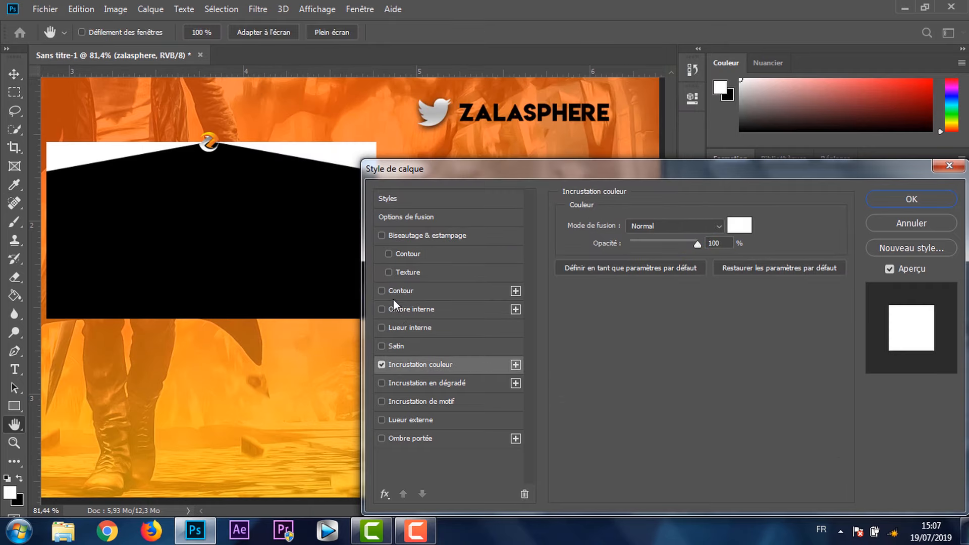
- Add a black stroke to the YouTube text label and set its position to outside (Extérieur)
left_click_drag(576, 168, 903, 169)
left_click(713, 289)
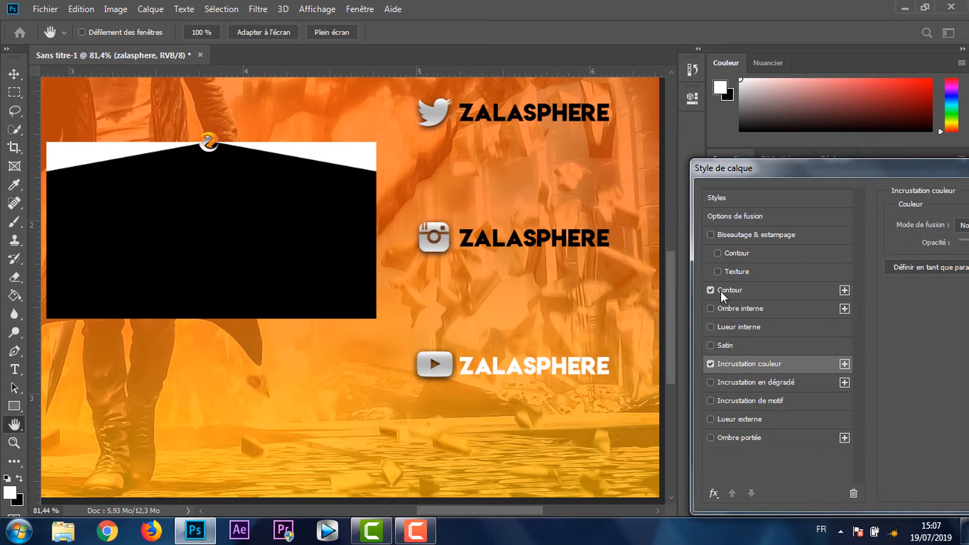
left_click(765, 293)
left_click_drag(809, 168, 642, 109)
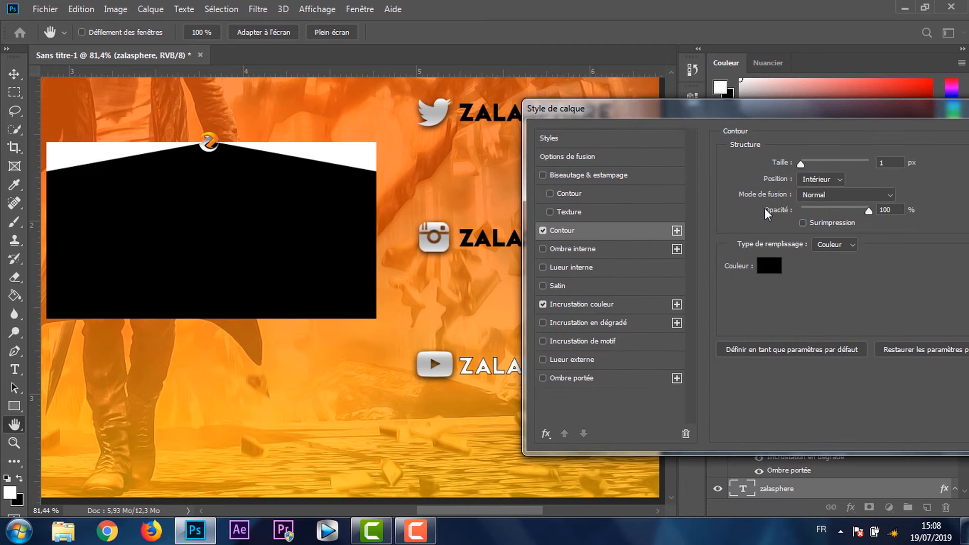
double_click(896, 163)
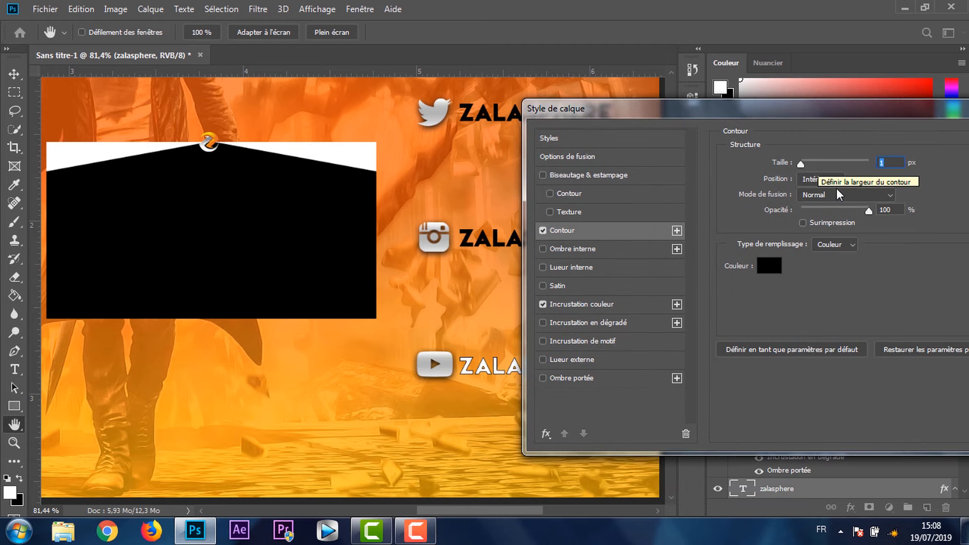
left_click(820, 179)
left_click(814, 188)
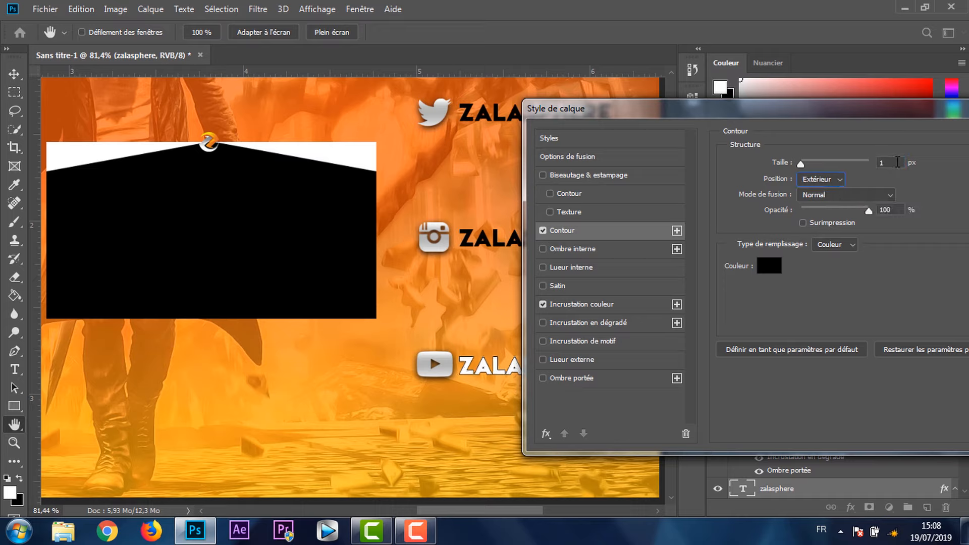
- Set the YouTube label's stroke size to 4 px and apply the layer style
double_click(897, 162)
key("Up")
key("Up")
key("Up")
key("Up")
key("Up")
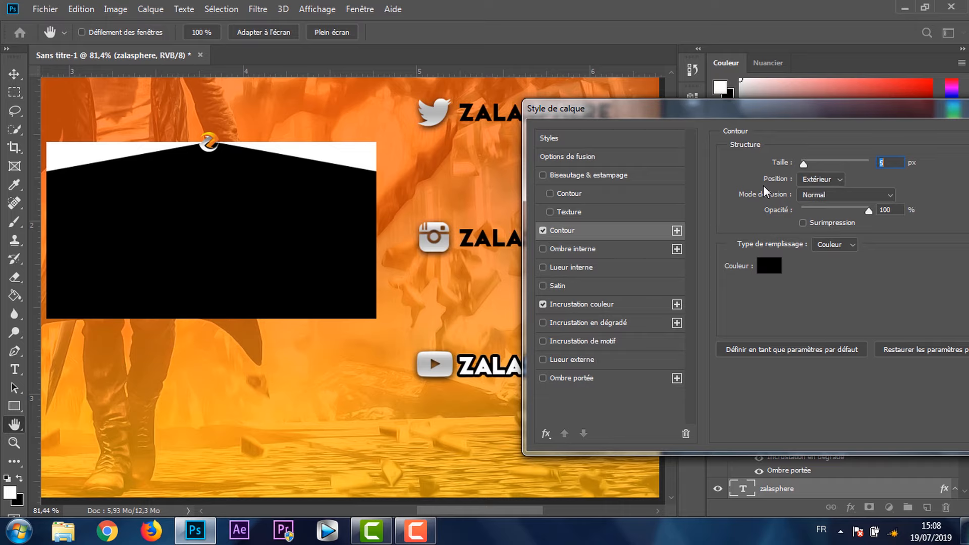
key("Down")
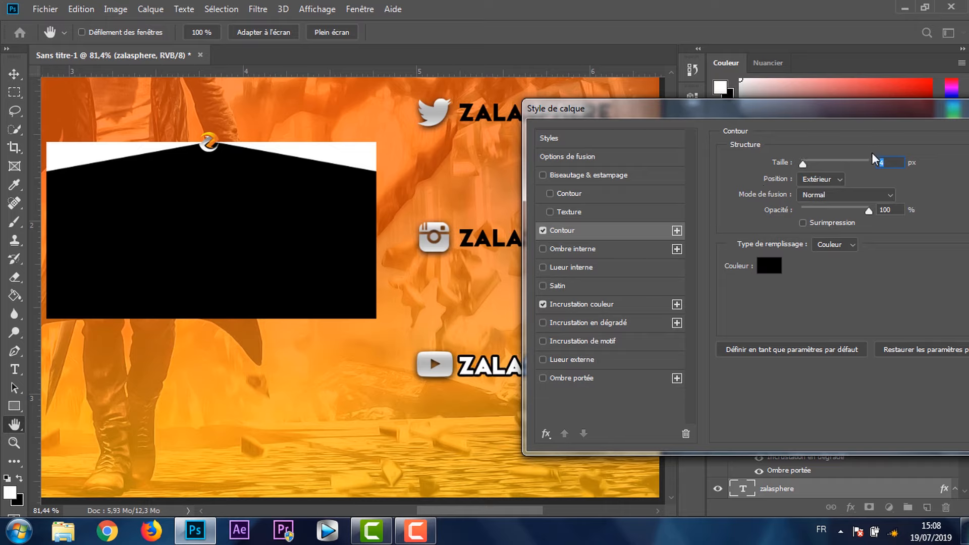
left_click_drag(878, 120, 490, 169)
left_click(683, 171)
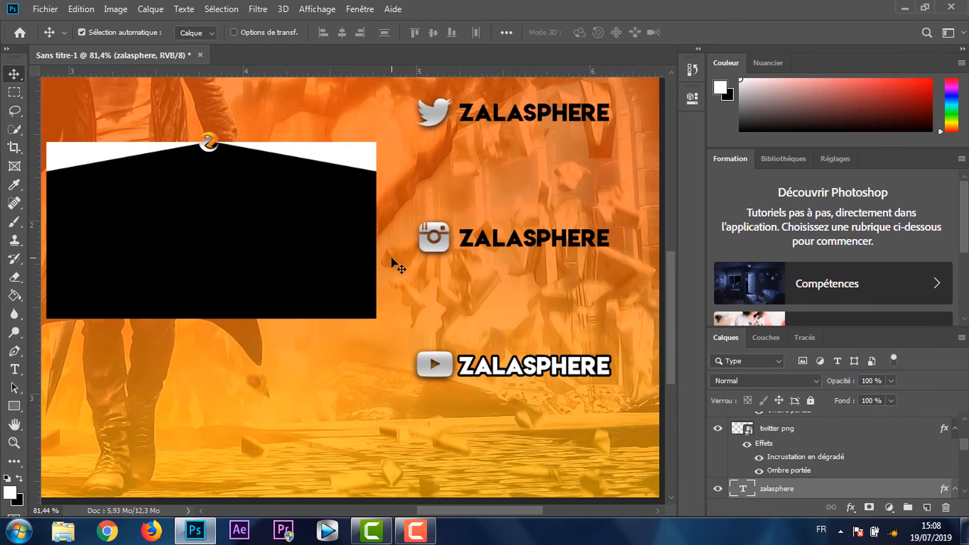
- Copy the YouTube label's layer style and paste it onto the Instagram and Twitter text labels
scroll(390, 256, "down", 4)
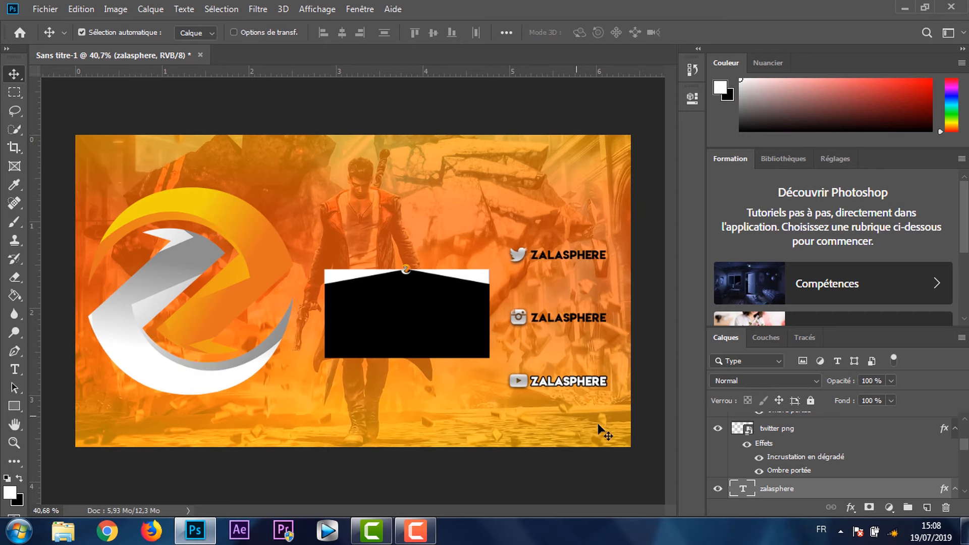
right_click(787, 489)
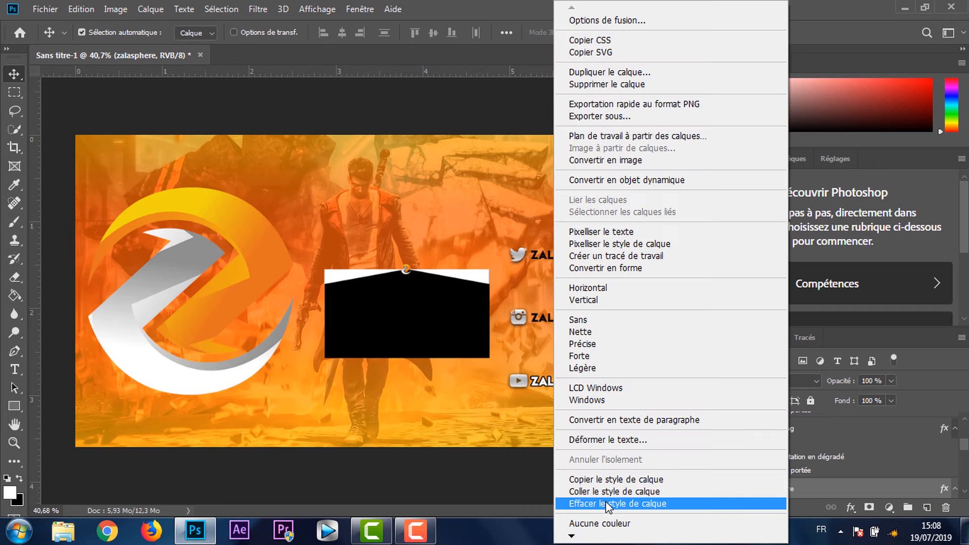
left_click(607, 480)
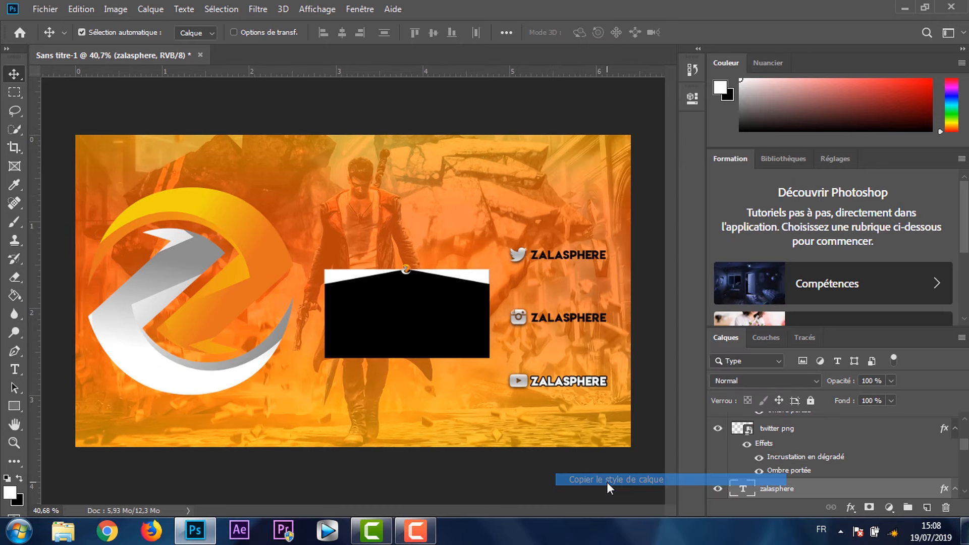
left_click(964, 492)
right_click(786, 492)
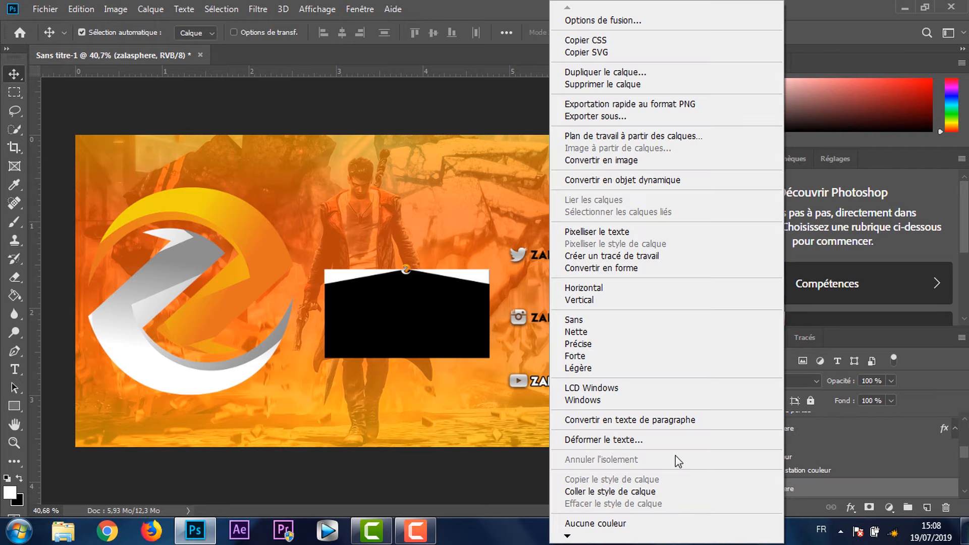
left_click(643, 488)
left_click(963, 491)
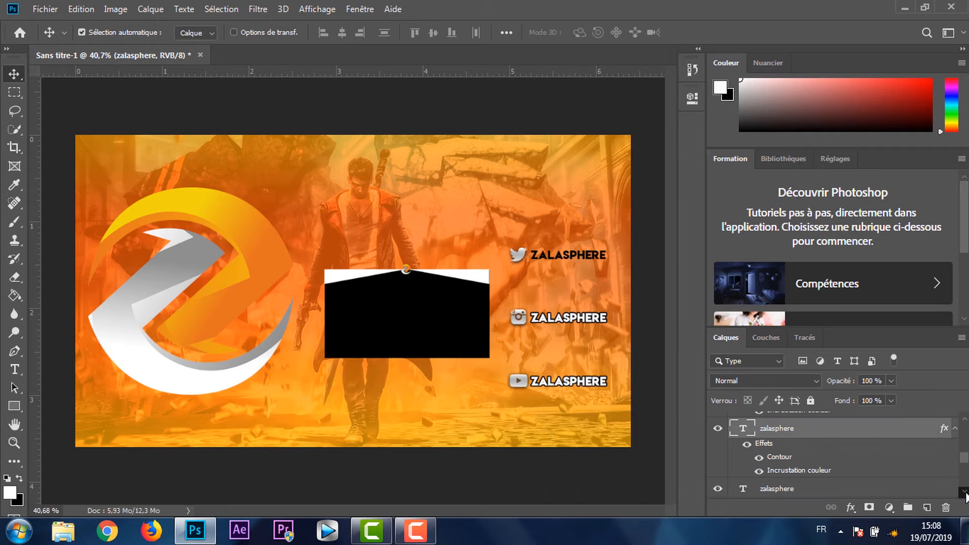
right_click(790, 493)
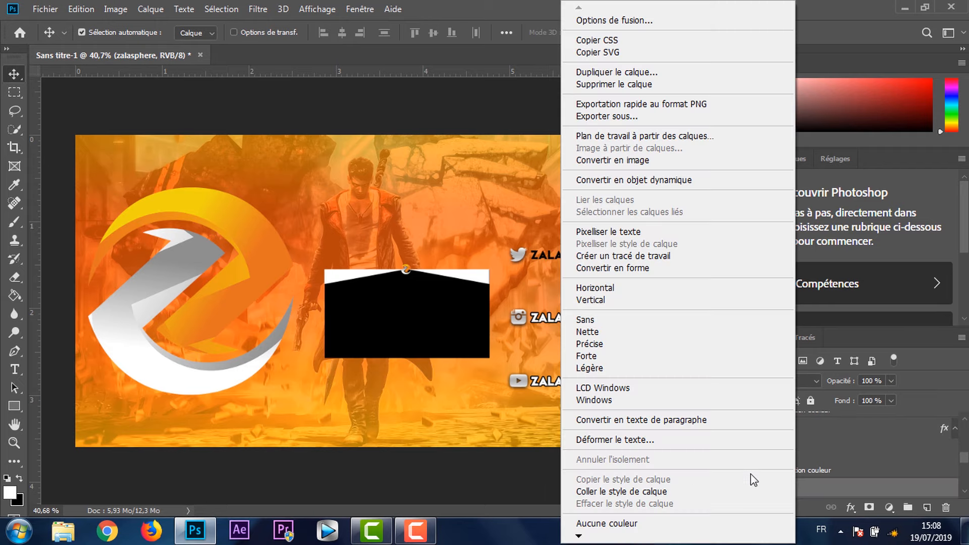
left_click(623, 488)
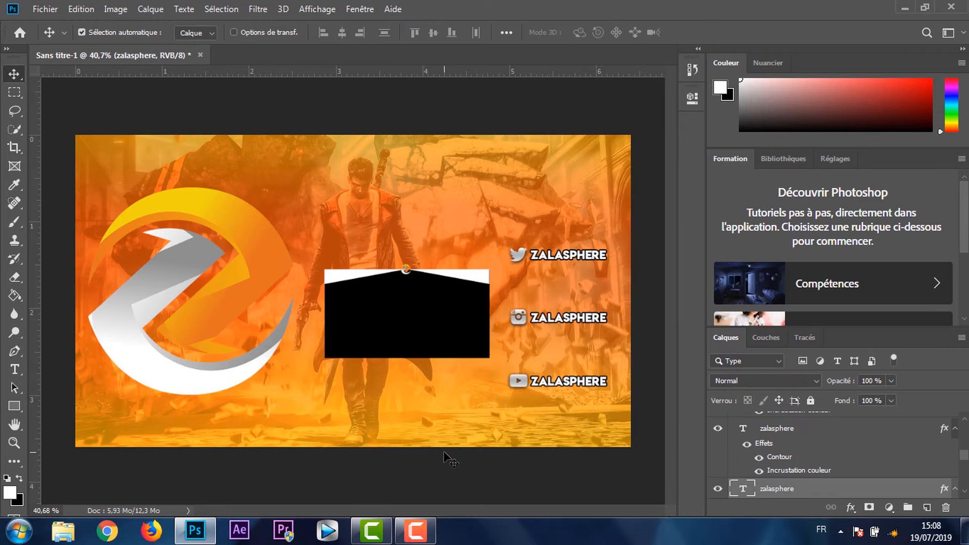
- Add a drop shadow with a size of 111 px to the large Z logo and apply the layer style
left_click(233, 295)
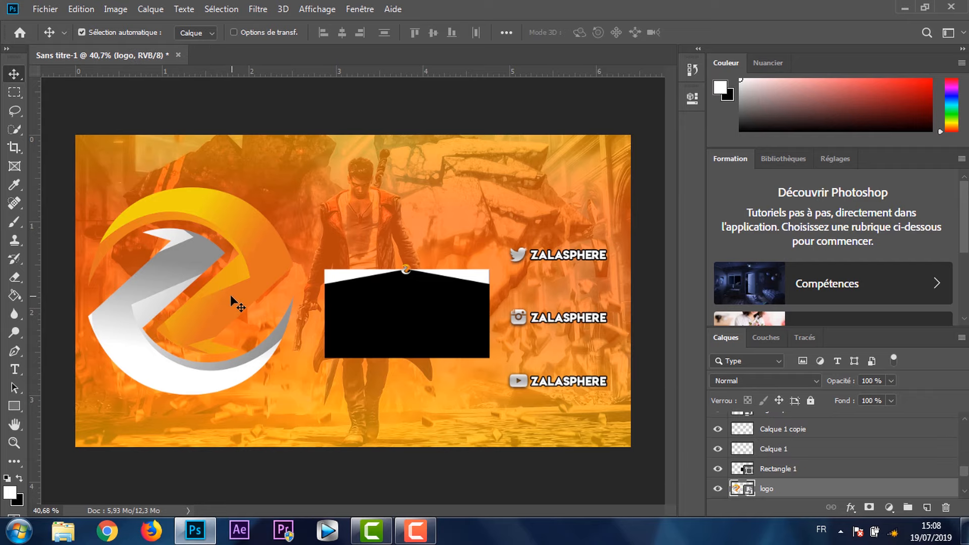
double_click(796, 495)
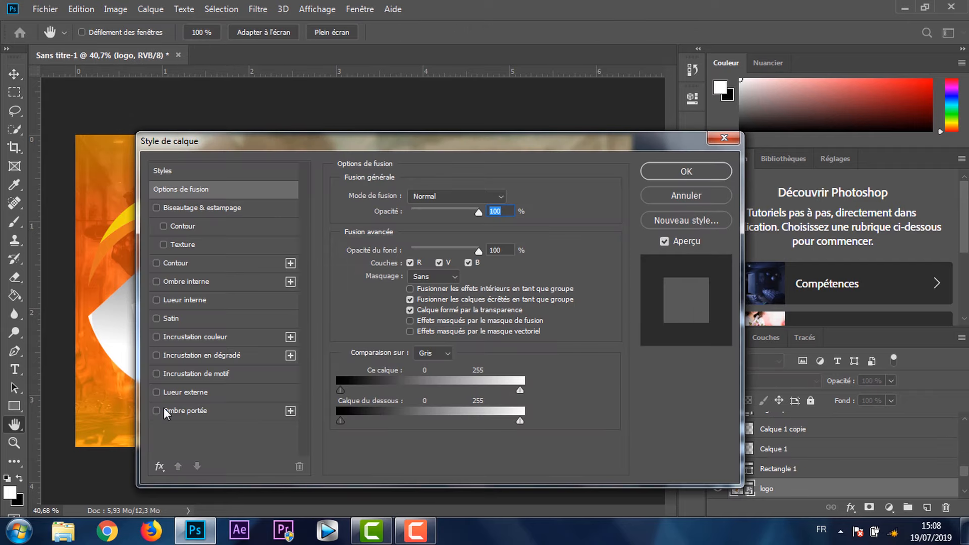
left_click(158, 409)
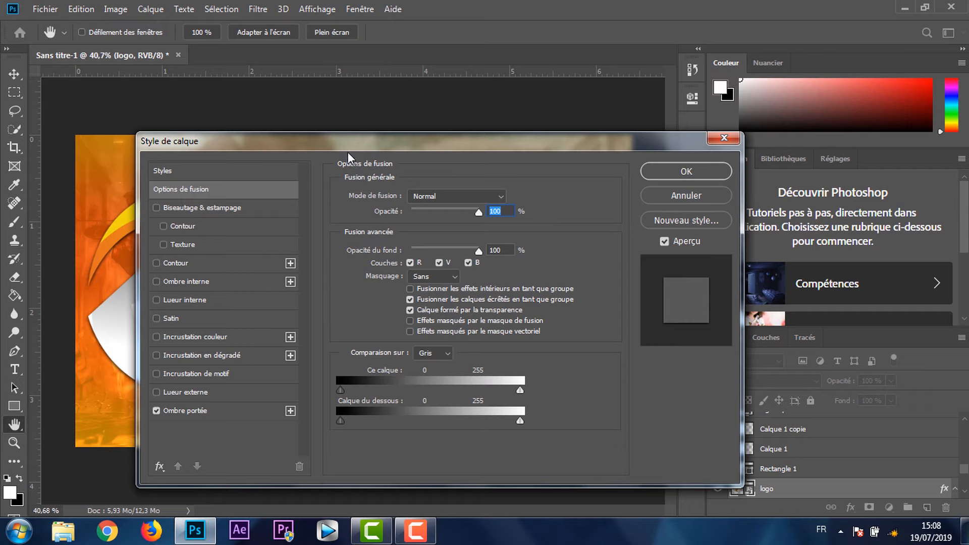
left_click_drag(508, 149, 707, 134)
left_click(418, 399)
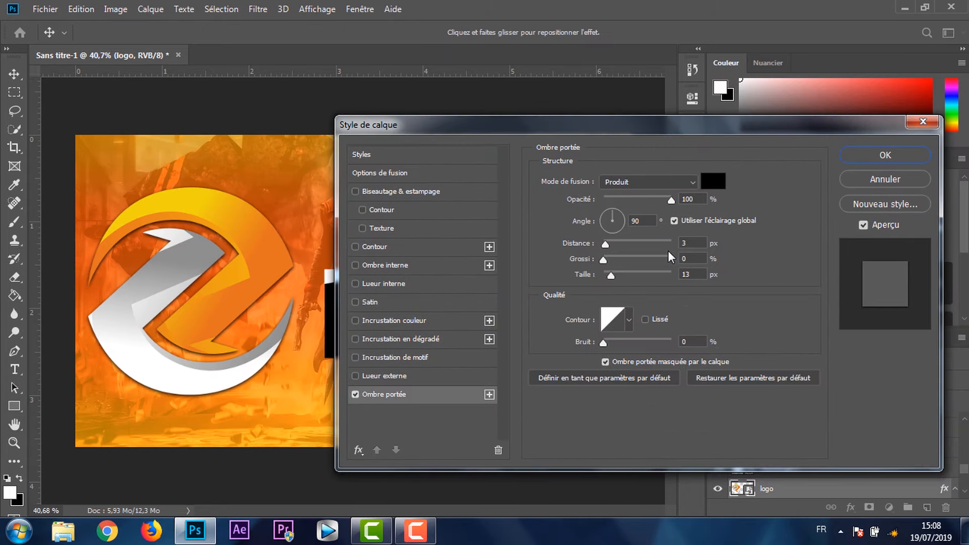
left_click_drag(611, 277, 637, 279)
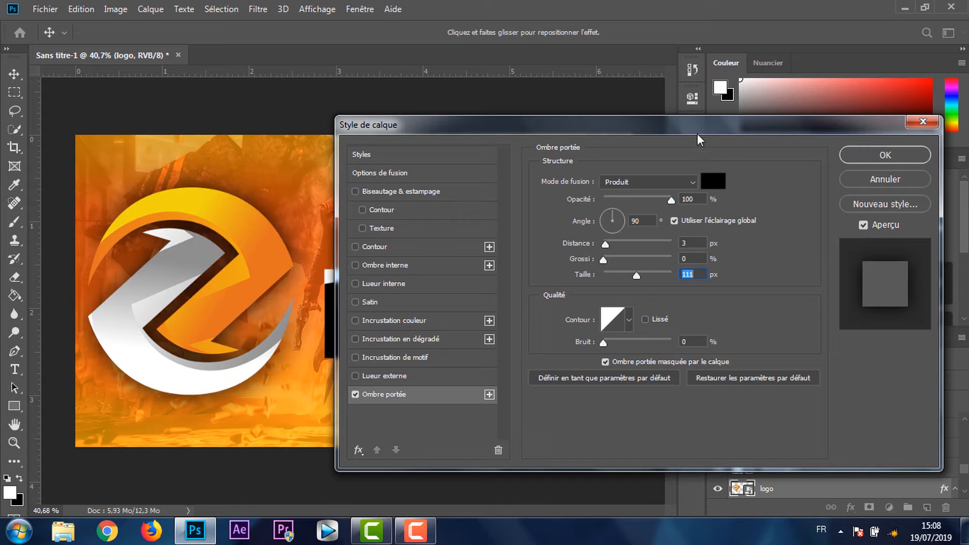
mouse_move(698, 133)
left_mouse_down()
mouse_move(959, 253)
mouse_move(818, 228)
mouse_move(702, 135)
left_mouse_up()
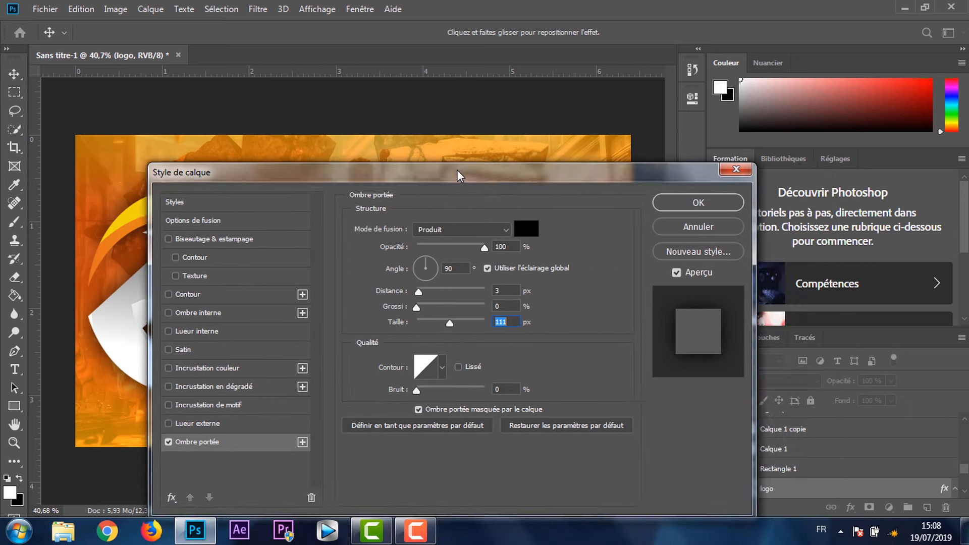
left_click(631, 197)
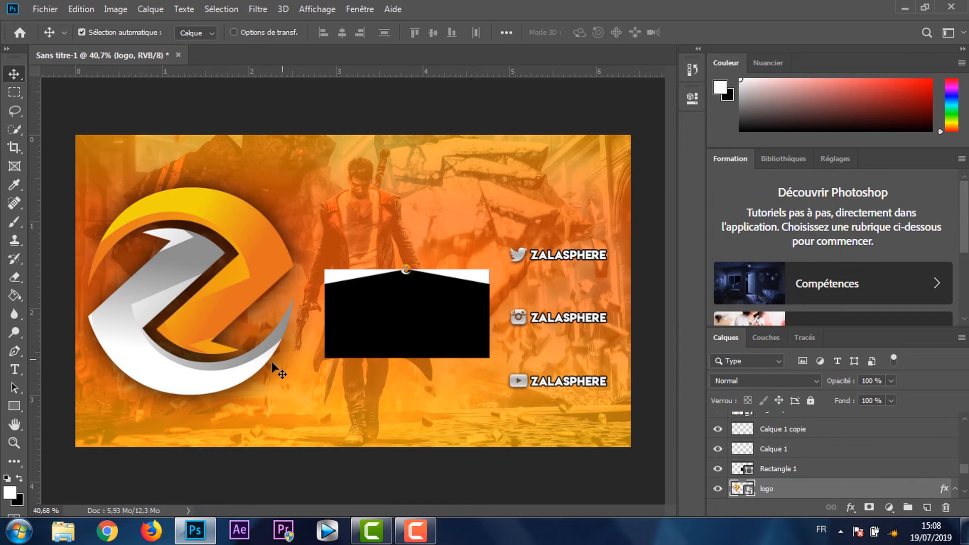
scroll(410, 320, "up", 6)
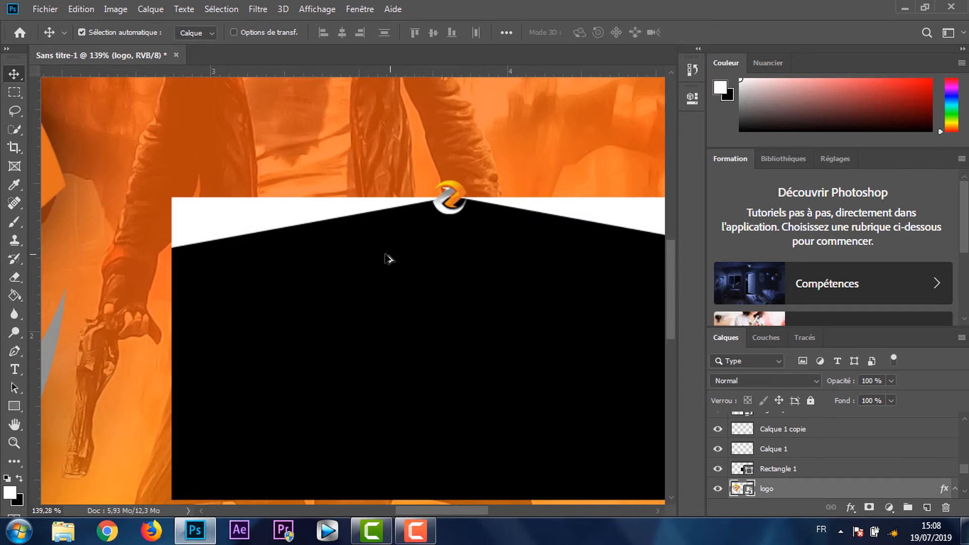
- Copy the Instagram icon's layer style and paste it onto both white triangles along the black rectangle's upper edge
scroll(374, 256, "down", 5)
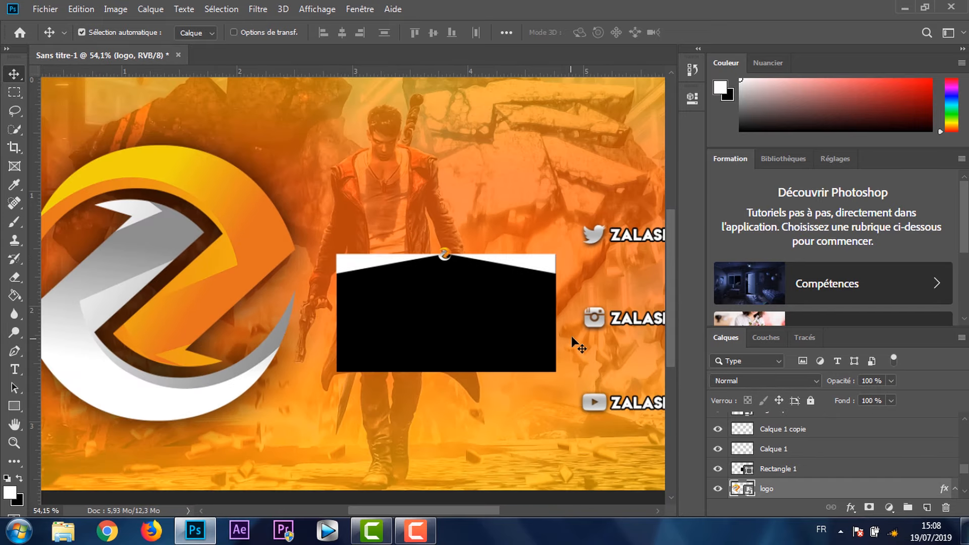
left_click(587, 322)
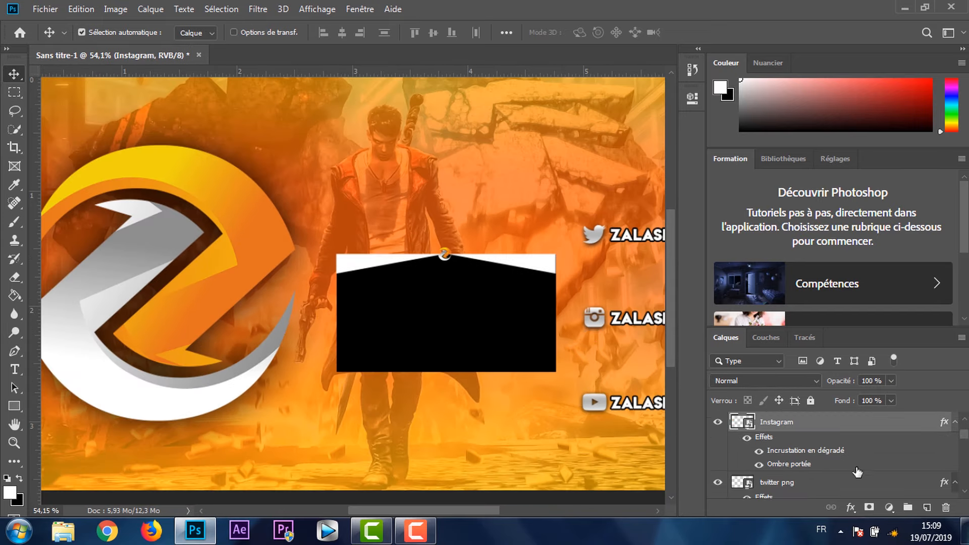
right_click(842, 432)
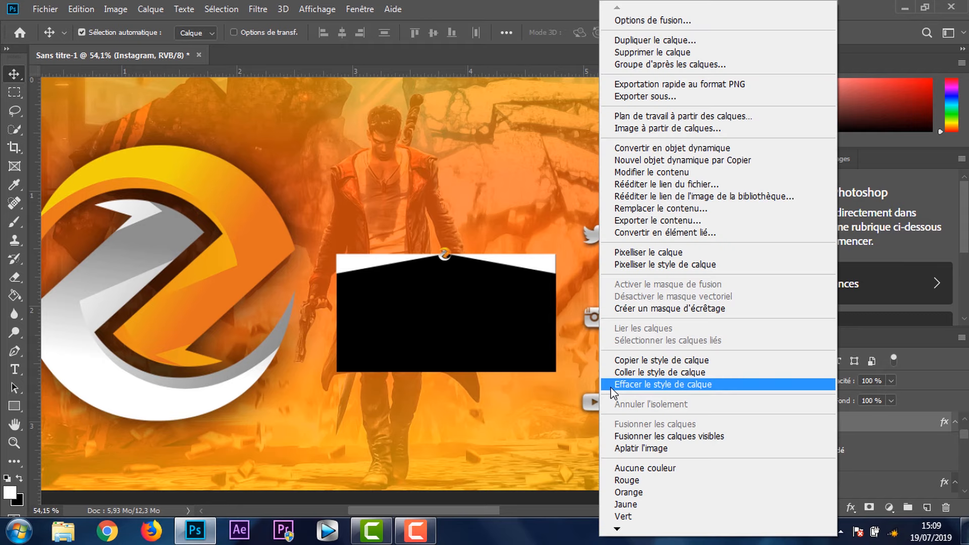
left_click(628, 360)
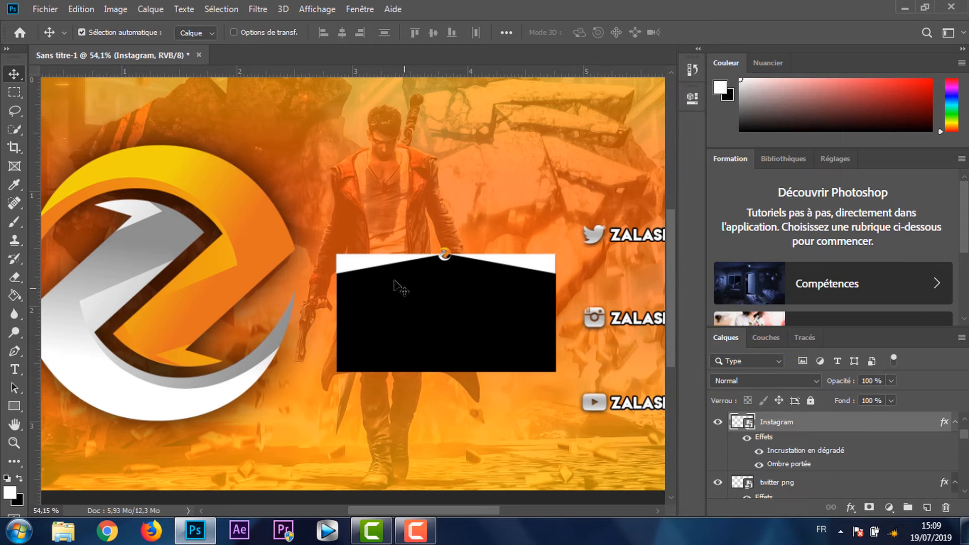
left_click(374, 265)
right_click(802, 493)
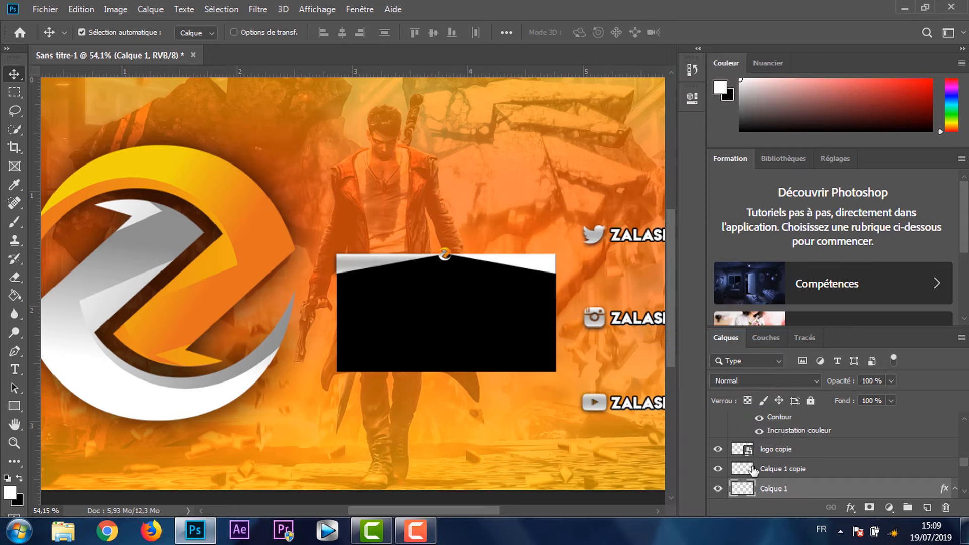
left_click(503, 260)
right_click(810, 469)
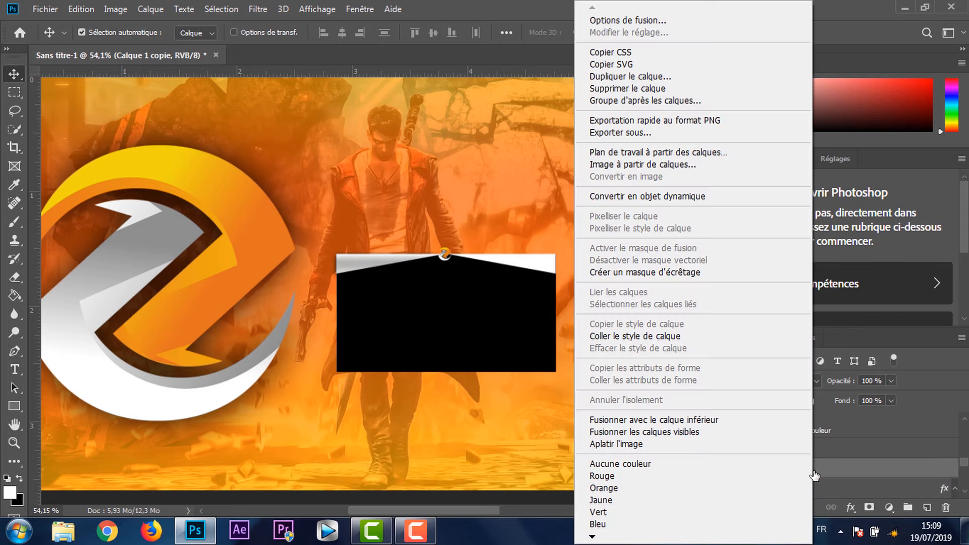
left_click(642, 335)
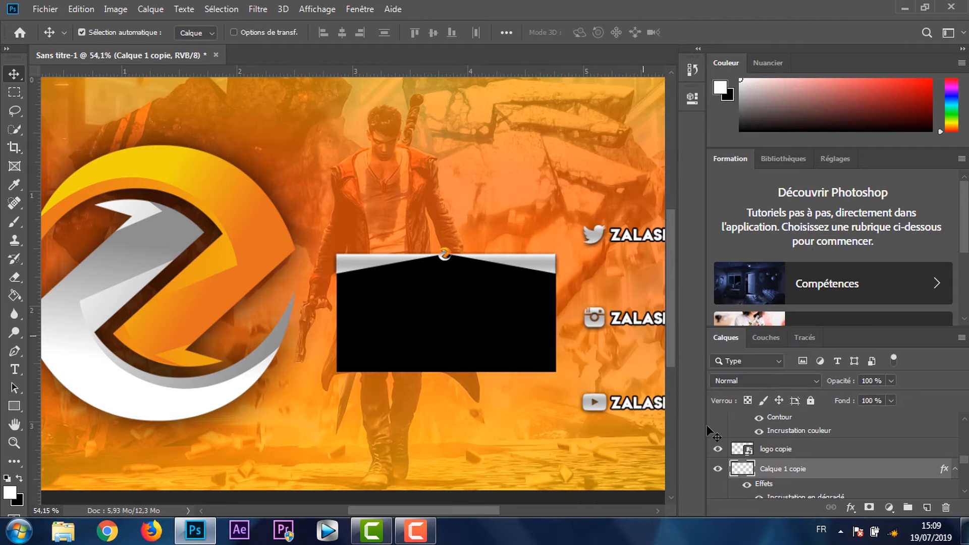
- Scale the left triangle on the black rectangle vertically to about 57% height, keeping its upper edge in place
scroll(424, 295, "up", 8)
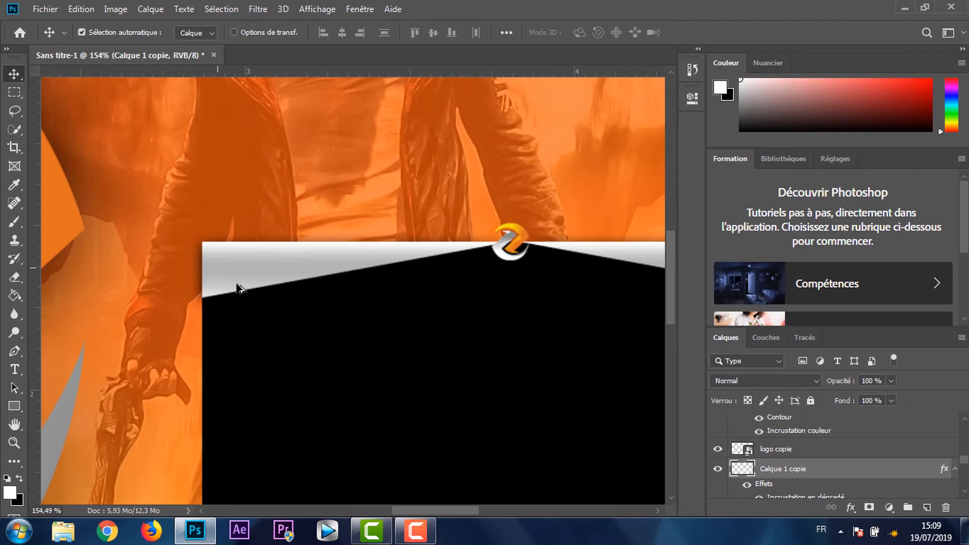
scroll(228, 293, "up", 2)
left_click(237, 281)
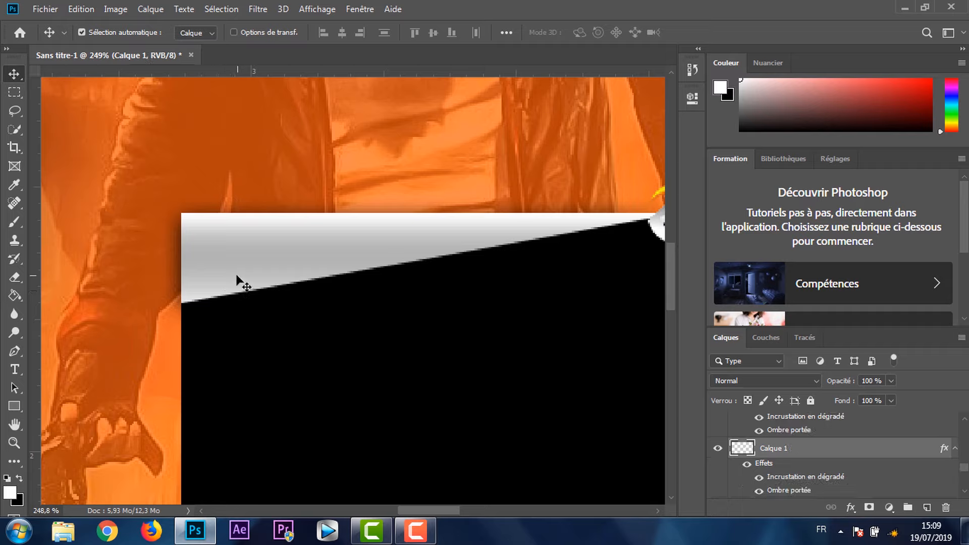
key("ctrl")
key("ctrl+t")
left_click_drag(428, 303, 417, 263)
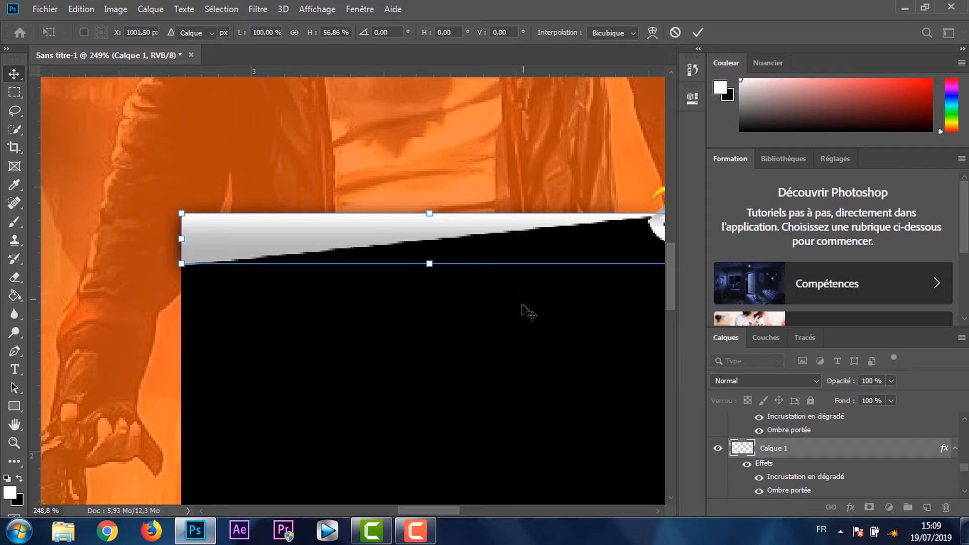
key("Return")
- Reduce the height of the right triangle on the black rectangle to match the left one
left_click_drag(534, 329, 256, 318)
scroll(257, 318, "down", 10)
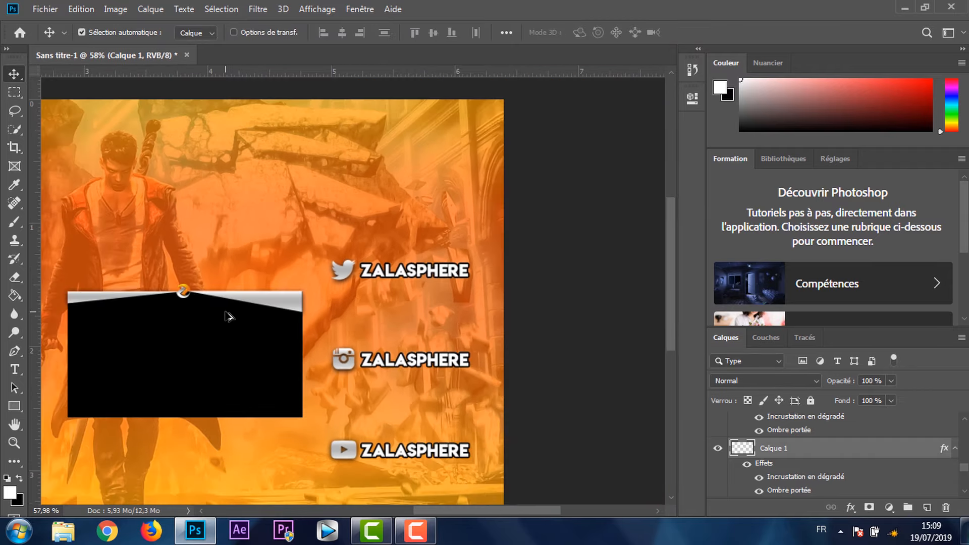
key("ctrl+j")
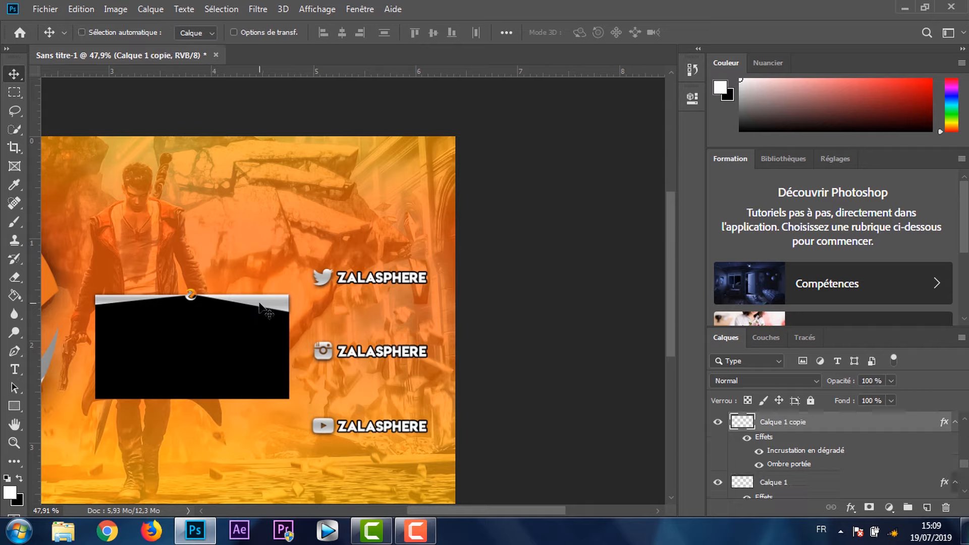
key("ctrl+t")
mouse_move(240, 311)
left_mouse_down()
mouse_move(241, 299)
mouse_move(247, 304)
left_mouse_up()
key("Return")
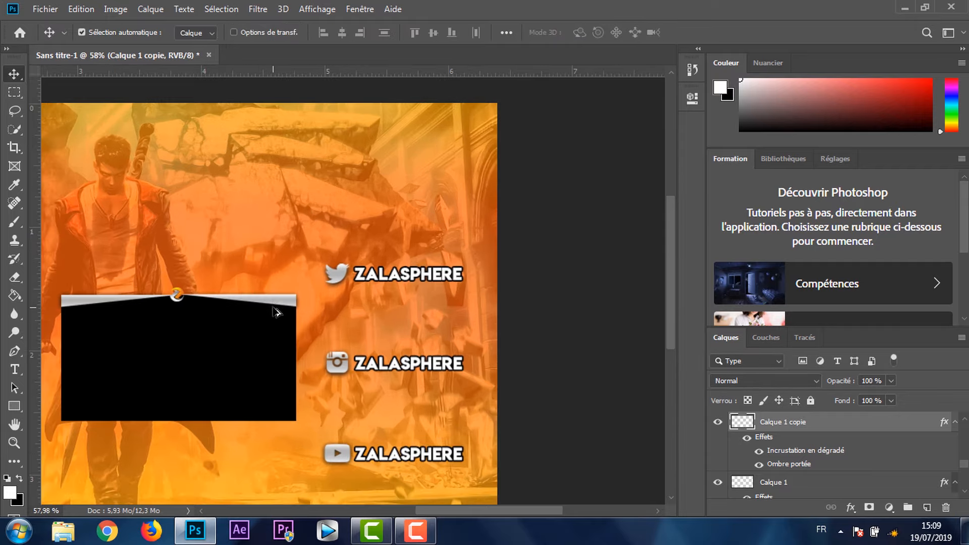
scroll(173, 273, "up", 6)
scroll(156, 286, "up", 1)
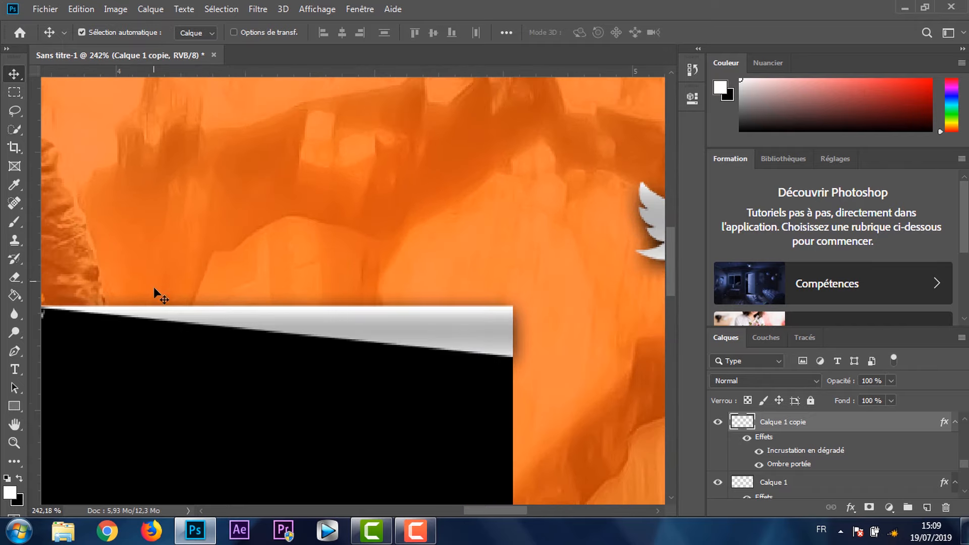
left_click_drag(156, 292, 478, 206)
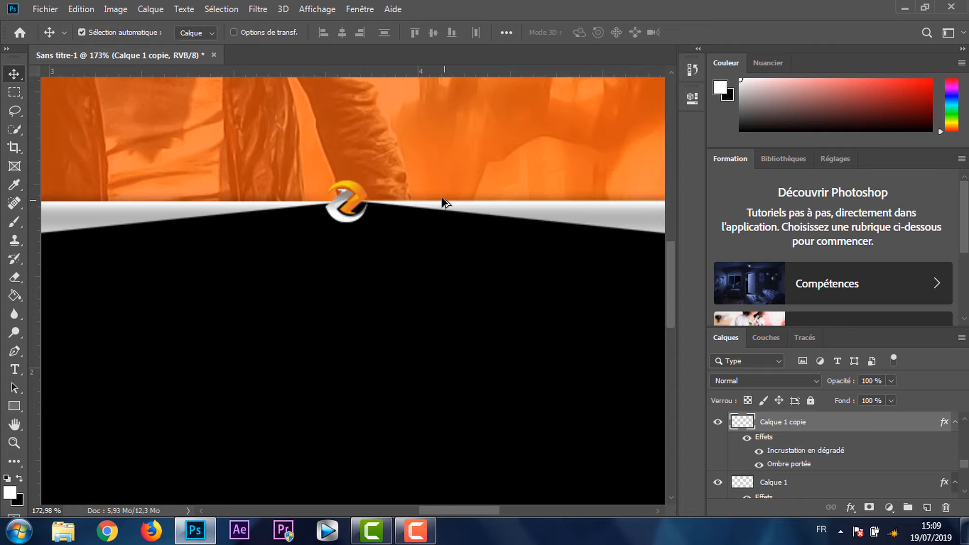
scroll(411, 210, "down", 5)
scroll(407, 216, "down", 6)
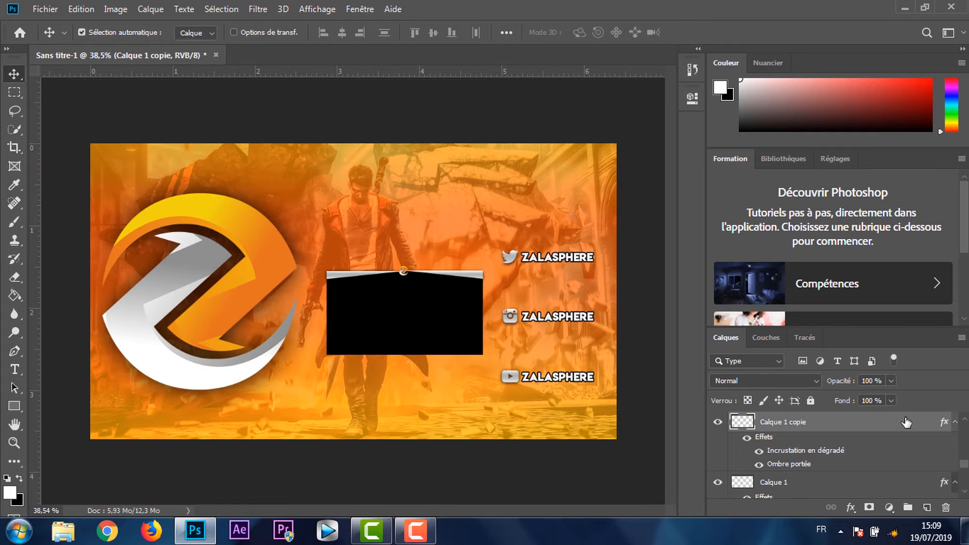
- Rasterize the three zalasphere text layers beside the social icons
scroll(888, 453, "down", 5)
scroll(818, 455, "up", 5)
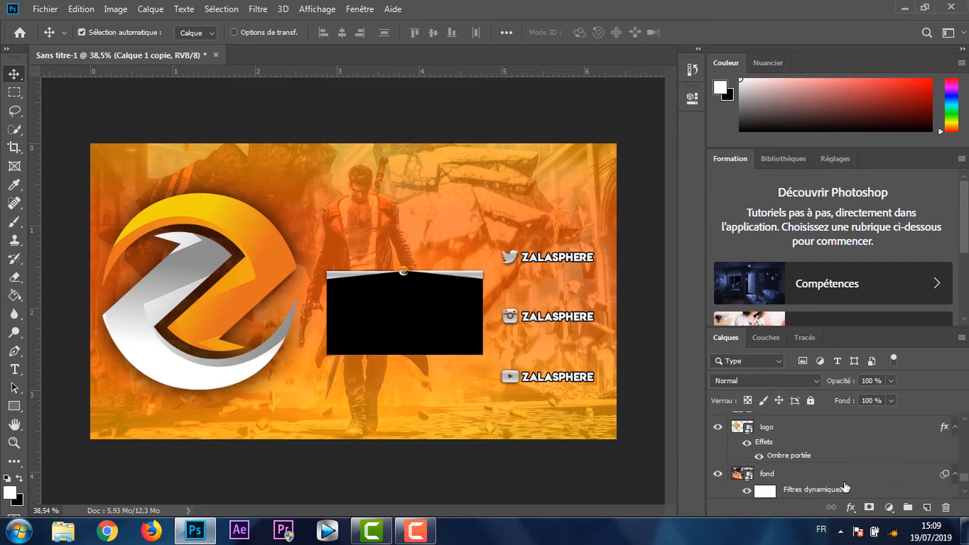
scroll(804, 455, "up", 1)
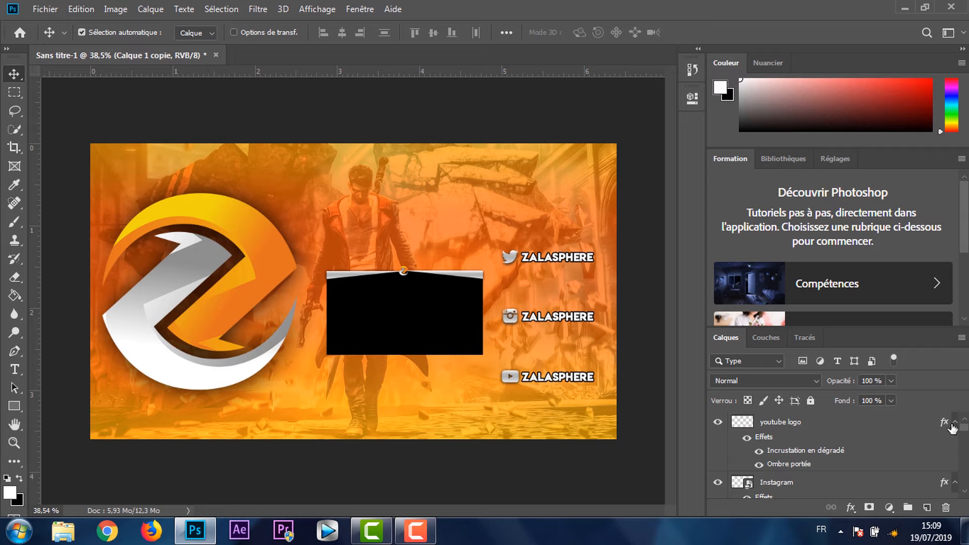
left_click_drag(964, 428, 965, 445)
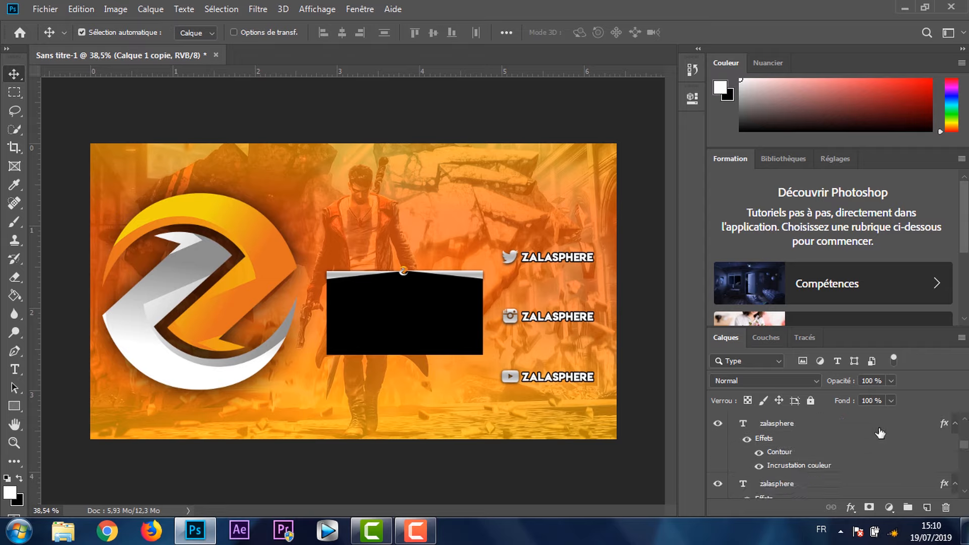
right_click(843, 432)
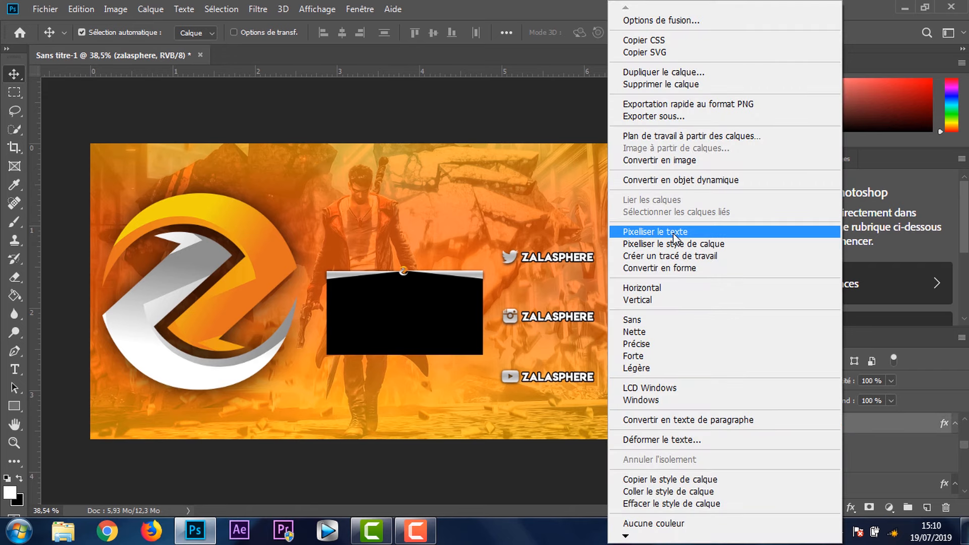
left_click(652, 233)
right_click(794, 489)
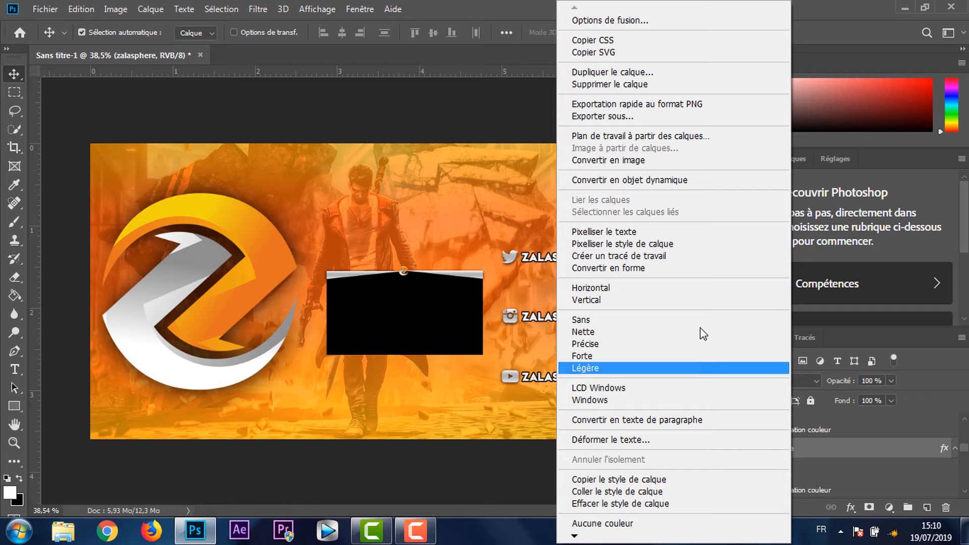
left_click(651, 232)
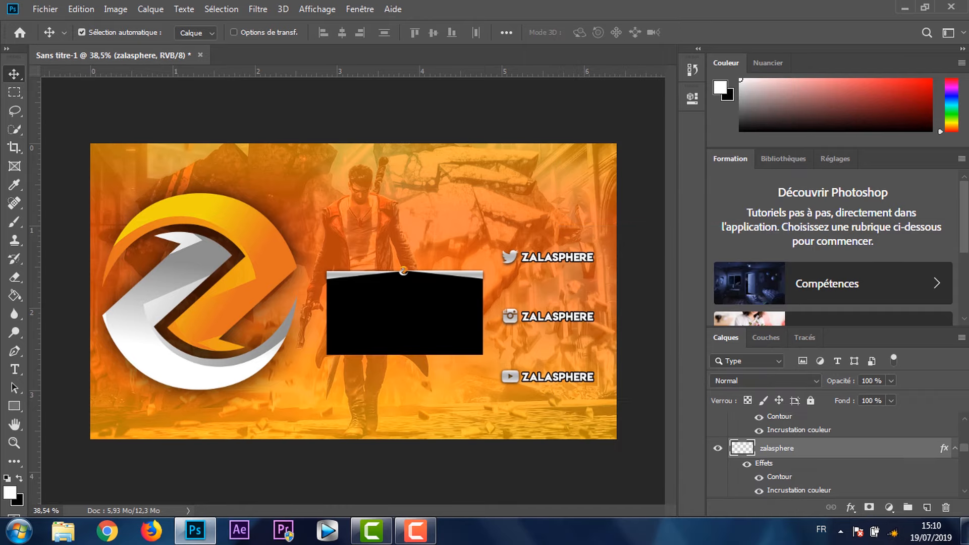
right_click(813, 451)
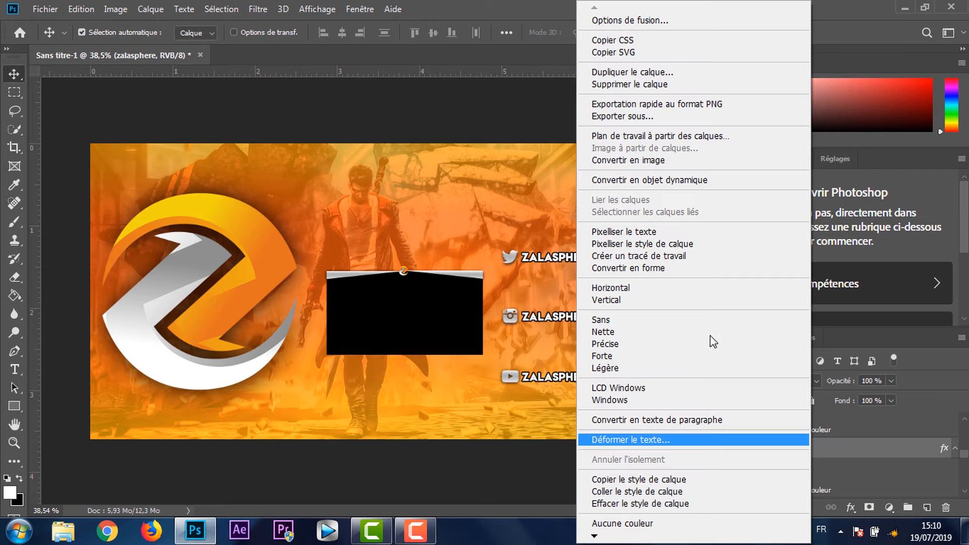
left_click(645, 231)
- Merge the YouTube, Instagram and Twitter icon layers with the three rasterized zalasphere labels into a single layer
scroll(964, 493, "down", 1)
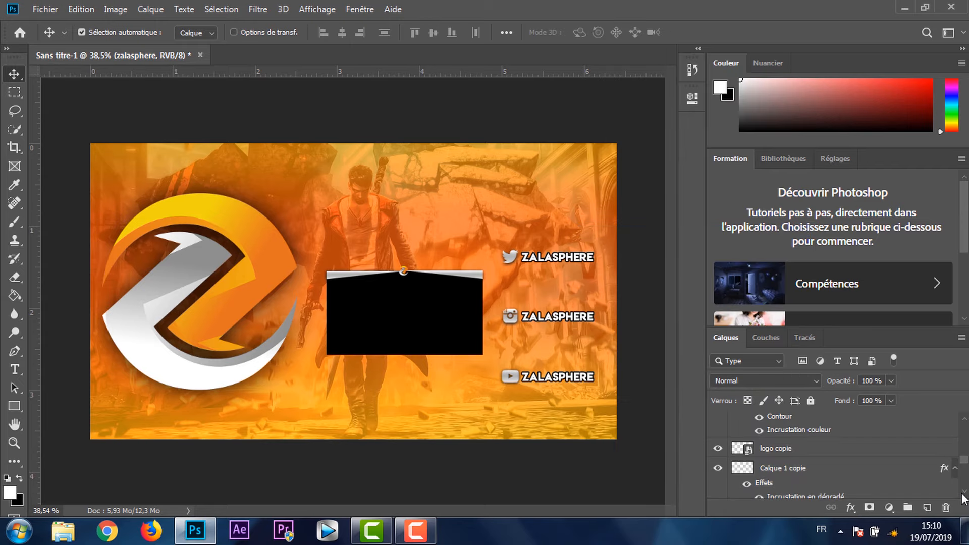
scroll(966, 465, "up", 2)
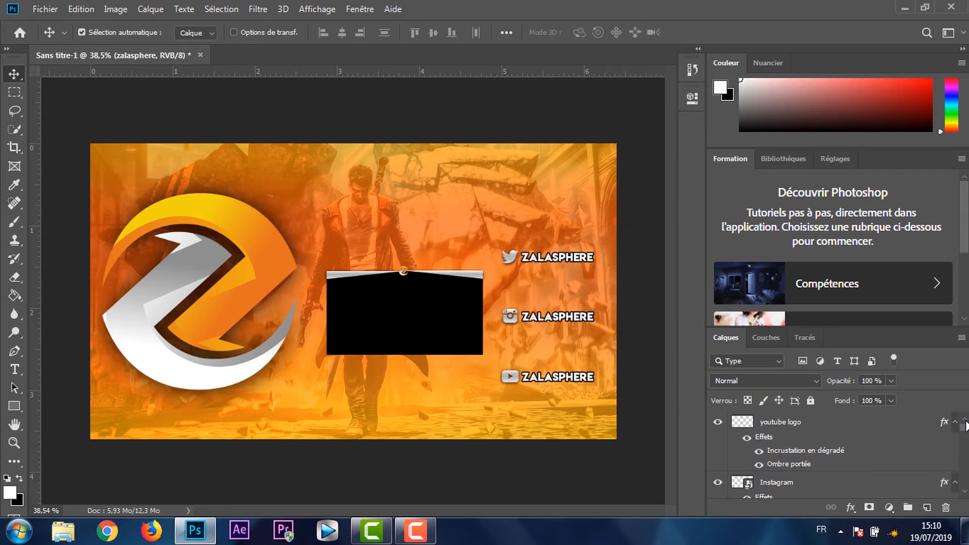
left_click(868, 430)
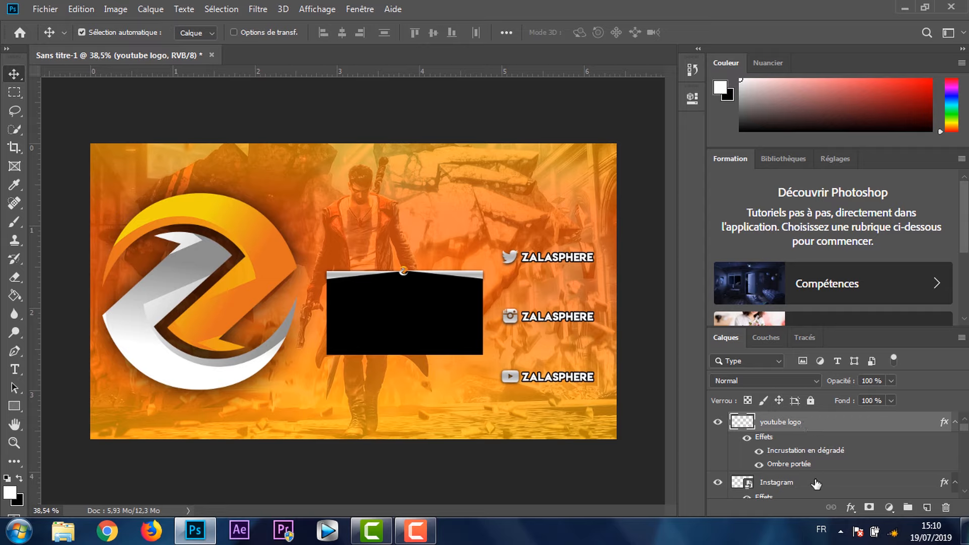
left_click(832, 486, "ctrl")
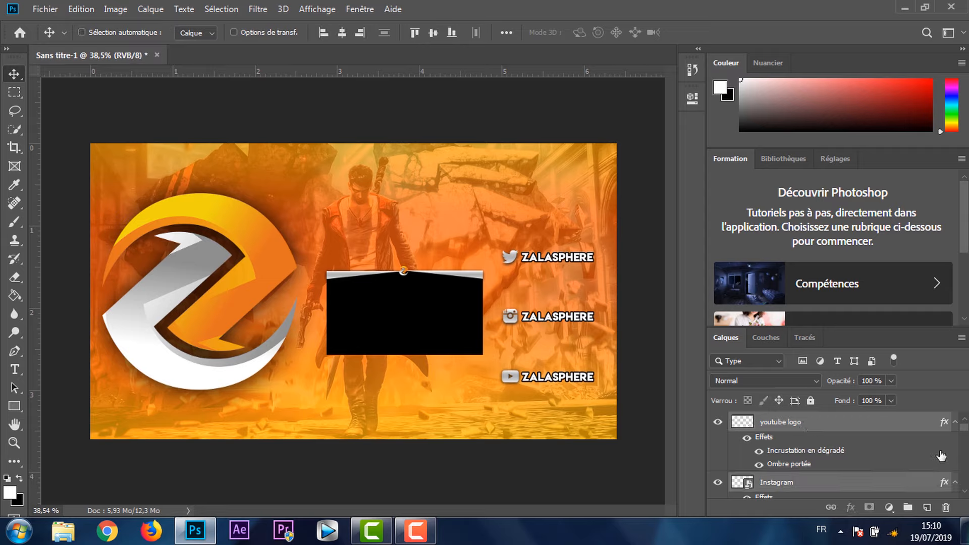
left_click(964, 494)
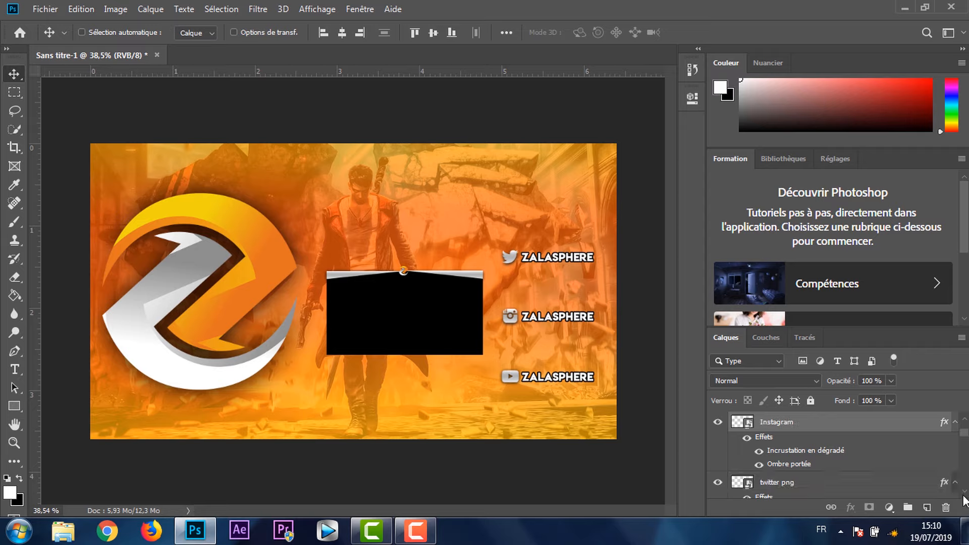
left_click(838, 486, "ctrl")
left_click(964, 490)
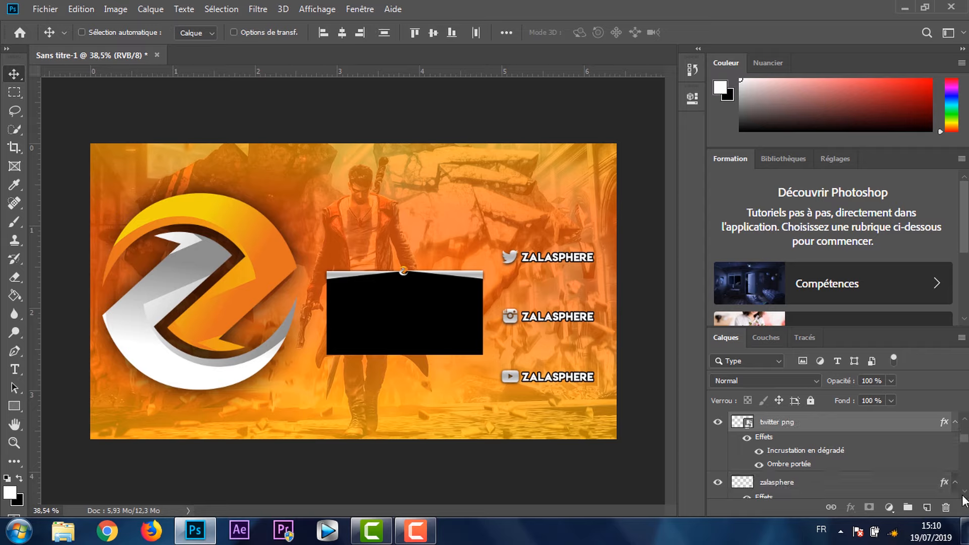
left_click(816, 486, "ctrl")
left_click(964, 491)
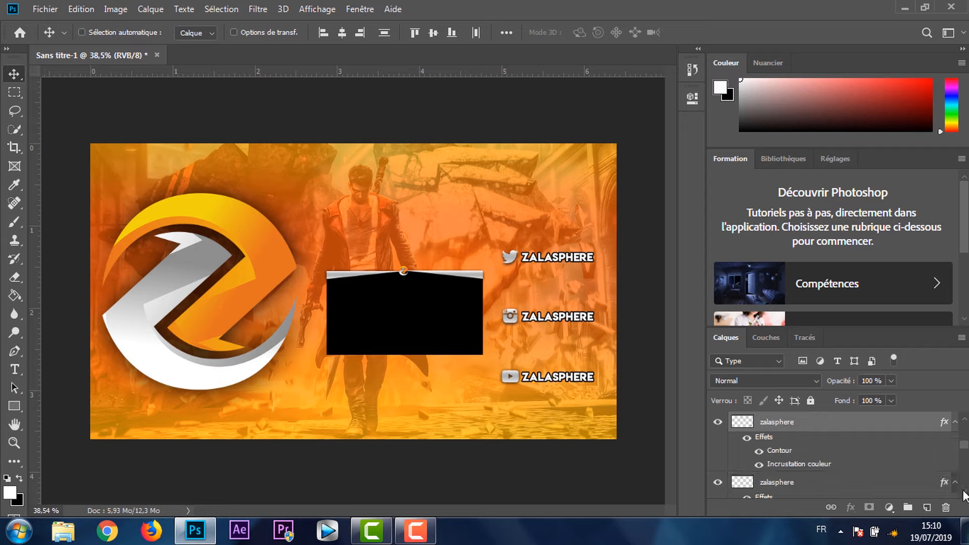
left_click(964, 491)
left_click(964, 494)
left_click(832, 486, "ctrl")
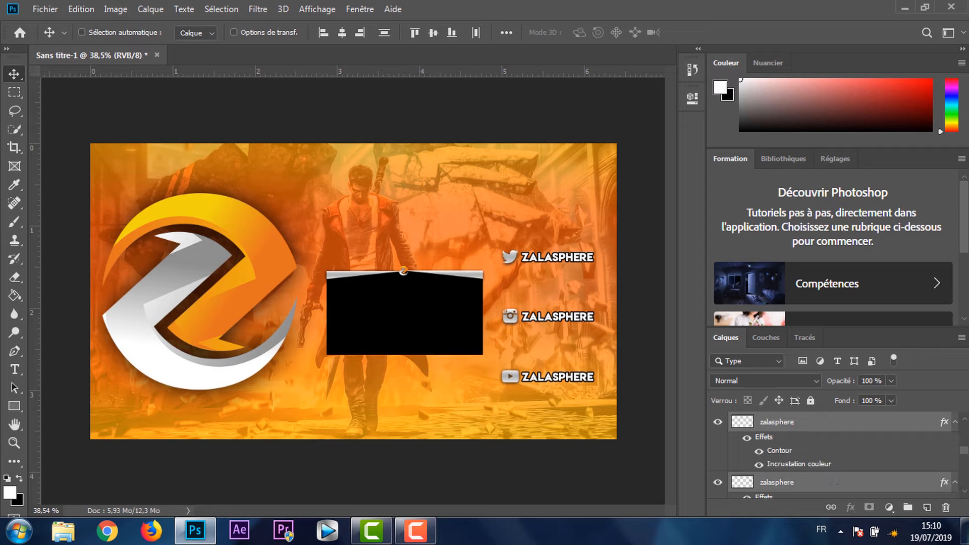
left_click(965, 492)
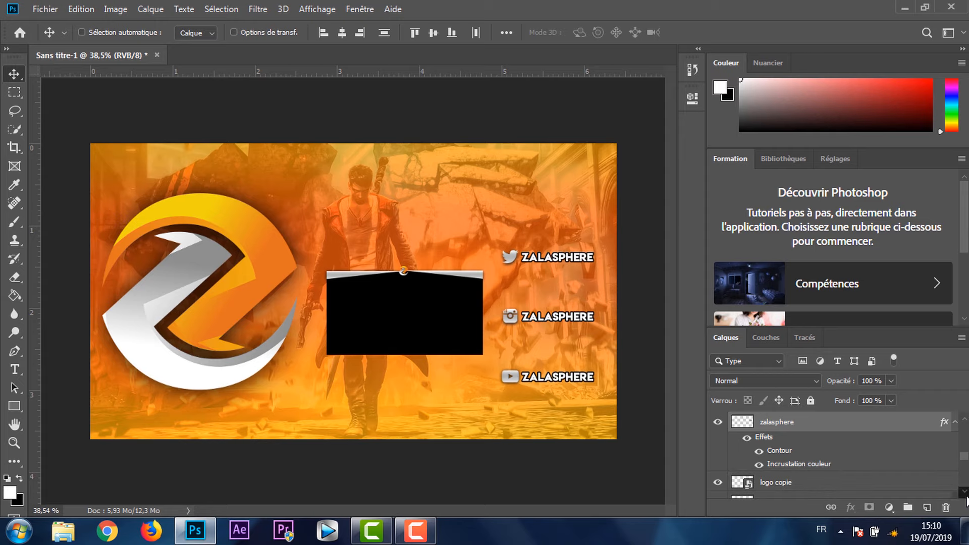
right_click(824, 431)
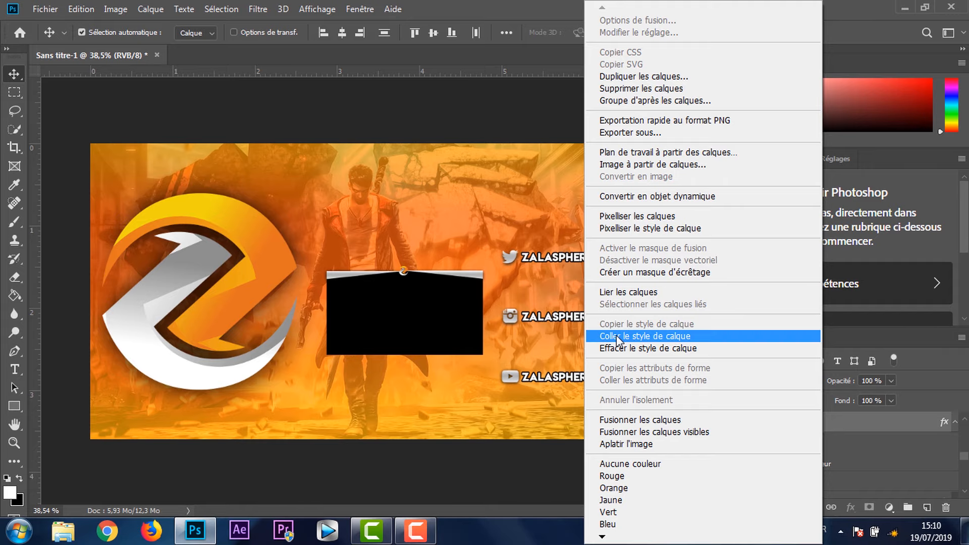
left_click(689, 417)
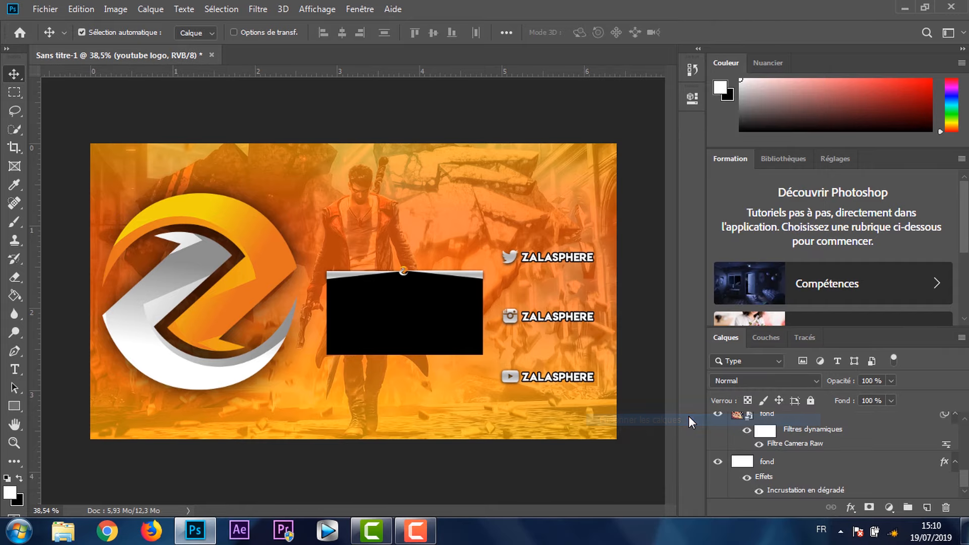
- Rename the merged layer of social icons and labels as réseaux sociaux
left_click_drag(967, 476, 967, 425)
double_click(784, 423)
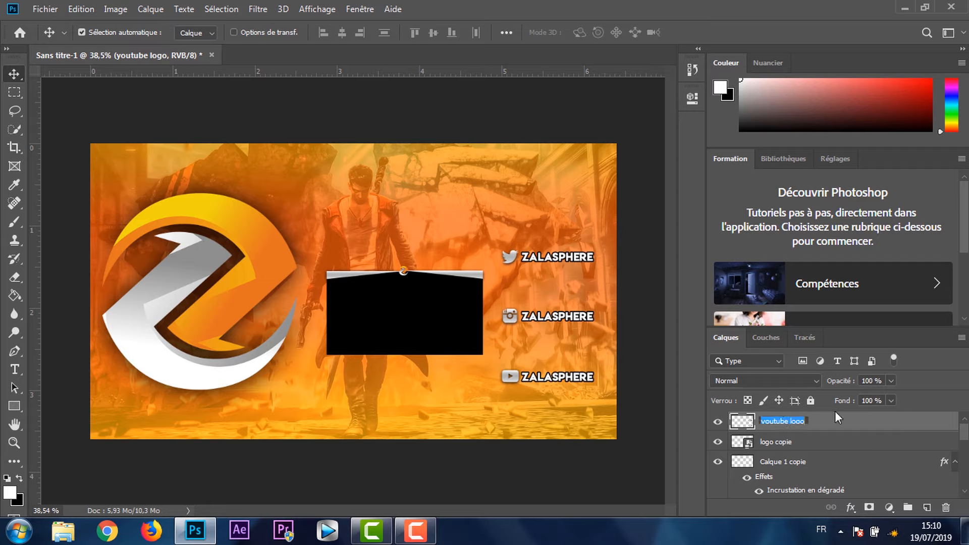
type("réseaux sociaux")
key("Return")
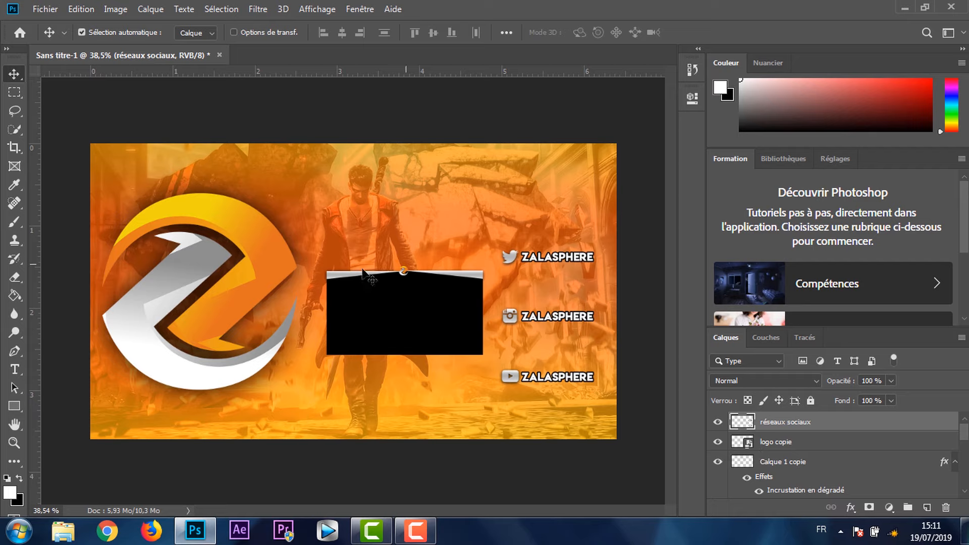
- Merge the black rectangle with its two triangles and the small logo copy into a single layer
scroll(967, 438, "down", 1)
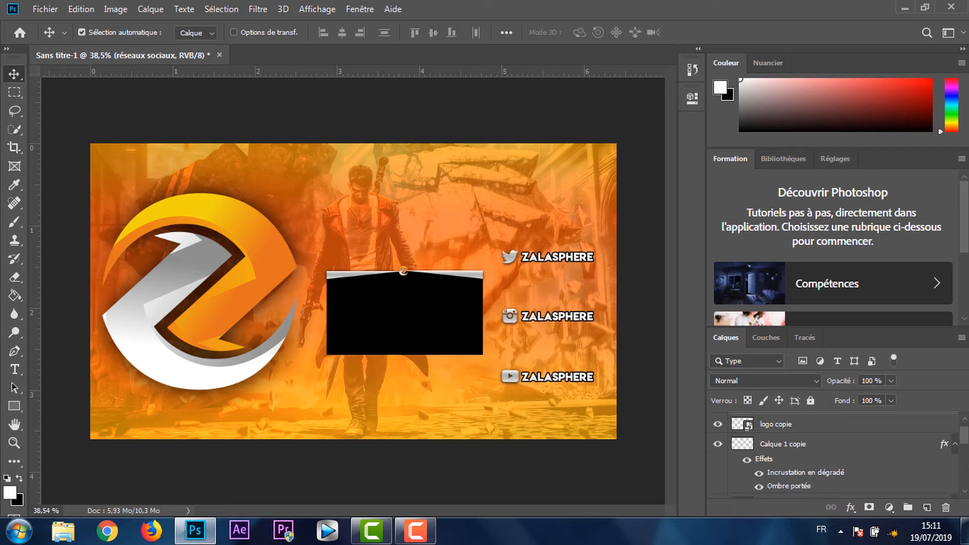
scroll(967, 438, "up", 1)
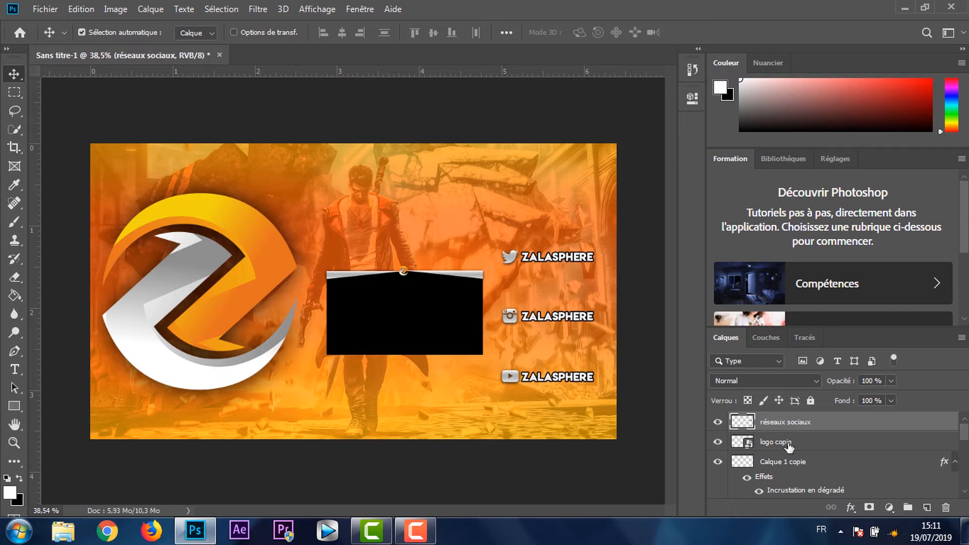
mouse_move(963, 428)
left_mouse_down()
mouse_move(964, 461)
mouse_move(964, 432)
left_mouse_up()
left_click(830, 446)
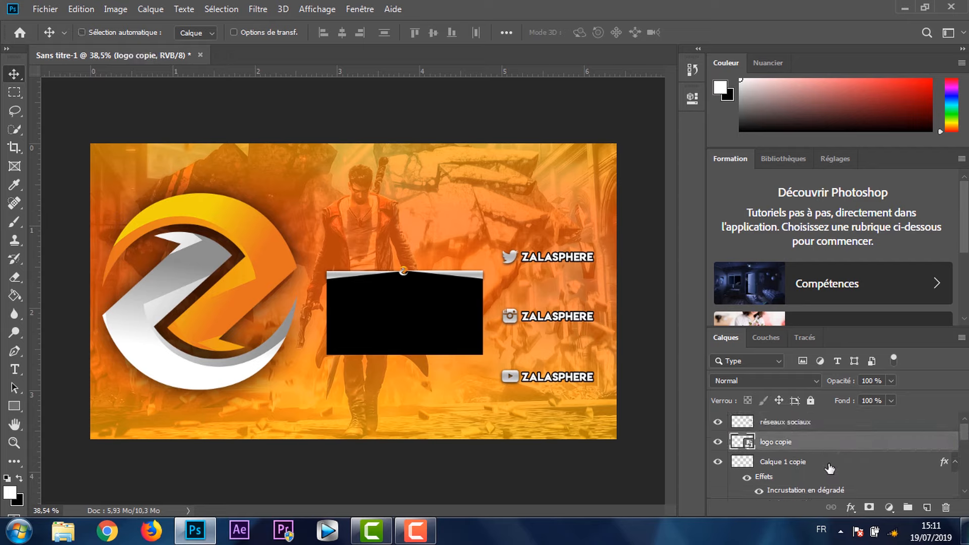
left_click(830, 469, "ctrl")
scroll(952, 449, "down", 3)
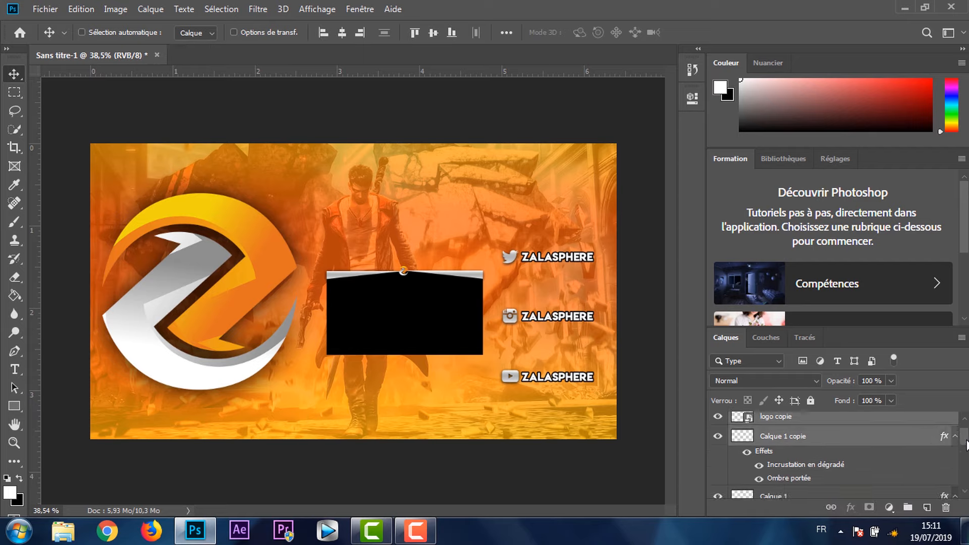
scroll(952, 449, "down", 4)
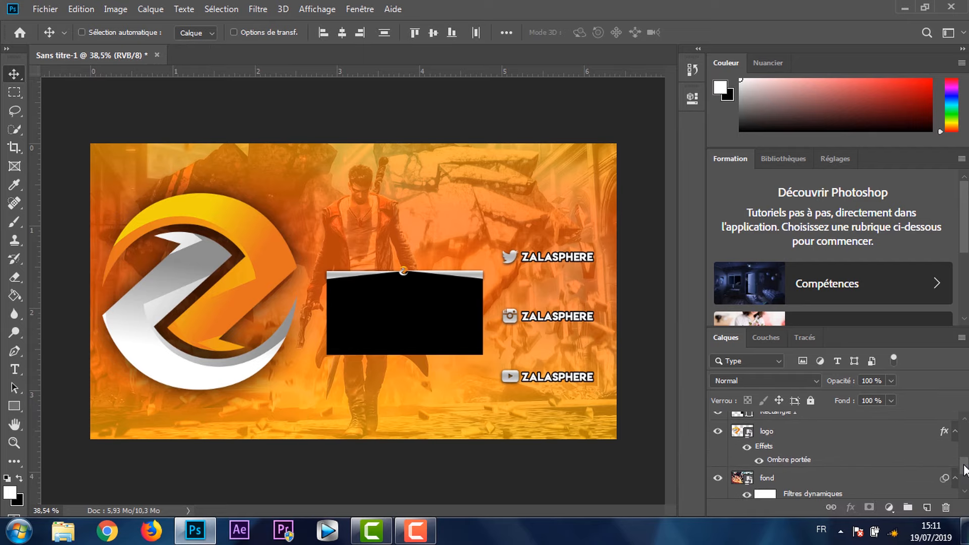
left_click(846, 417, "ctrl")
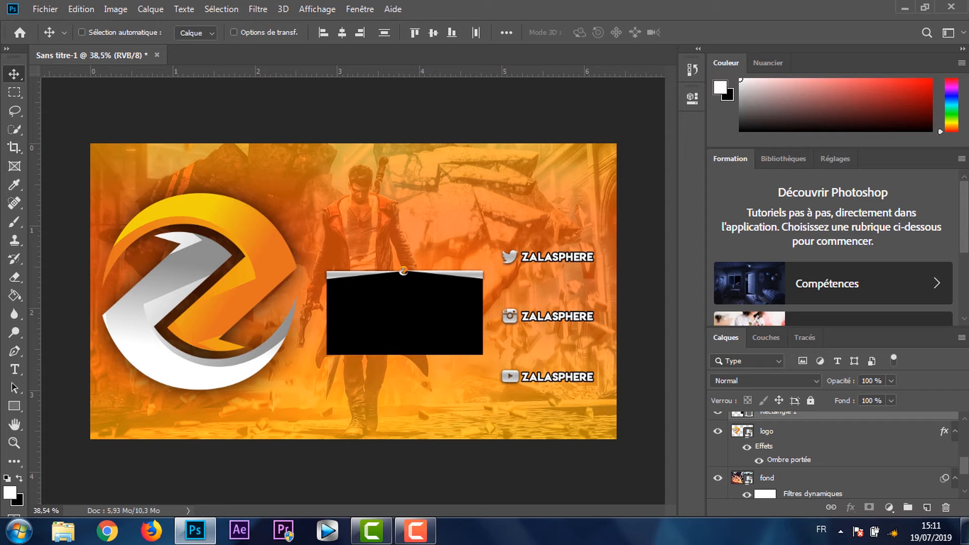
scroll(965, 477, "up", 1)
right_click(848, 456)
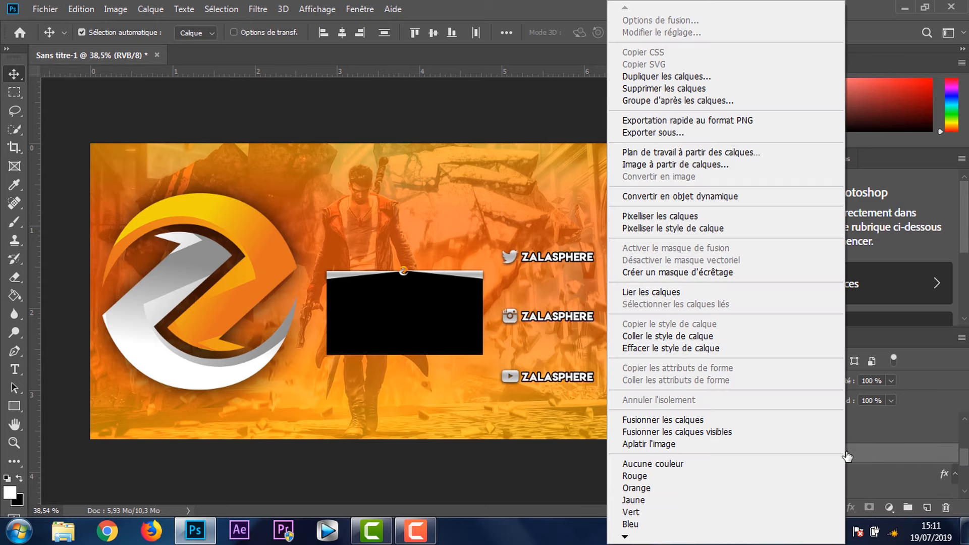
left_click(664, 419)
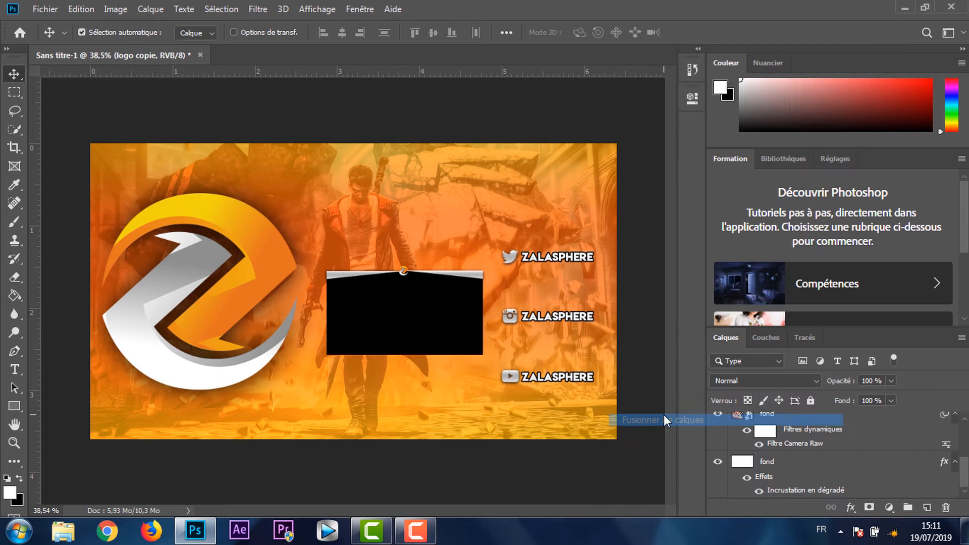
- Rename the merged logo copie layer as rectangle
scroll(956, 467, "up", 3)
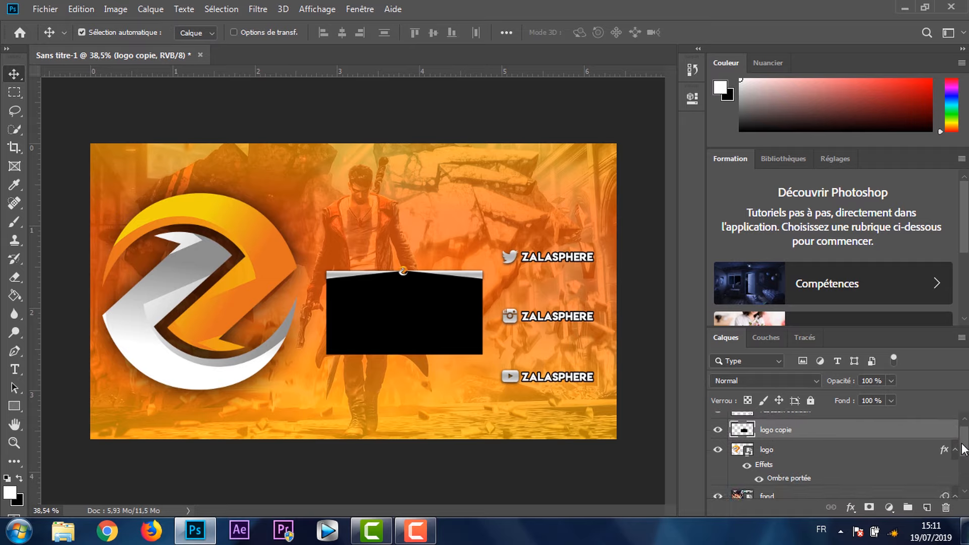
double_click(777, 444)
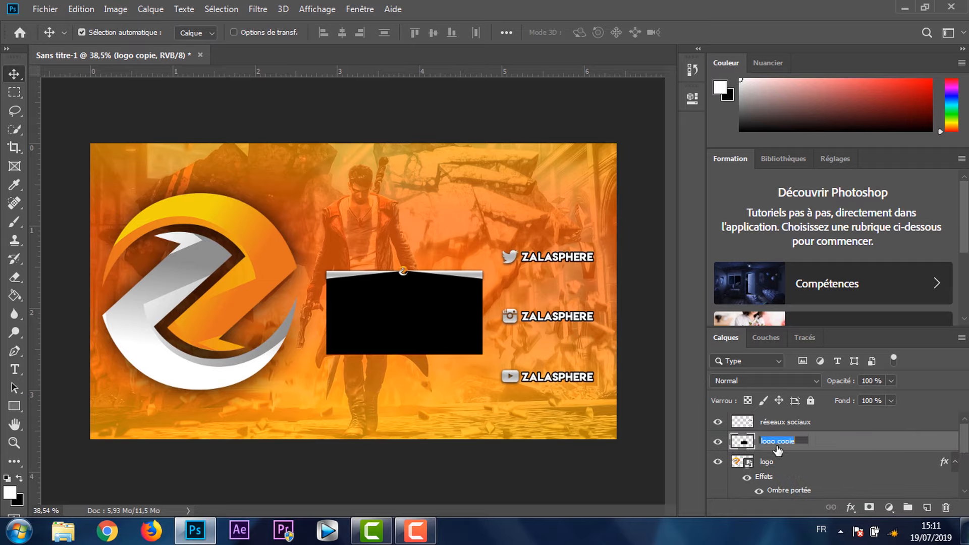
type("rectangle")
key("Return")
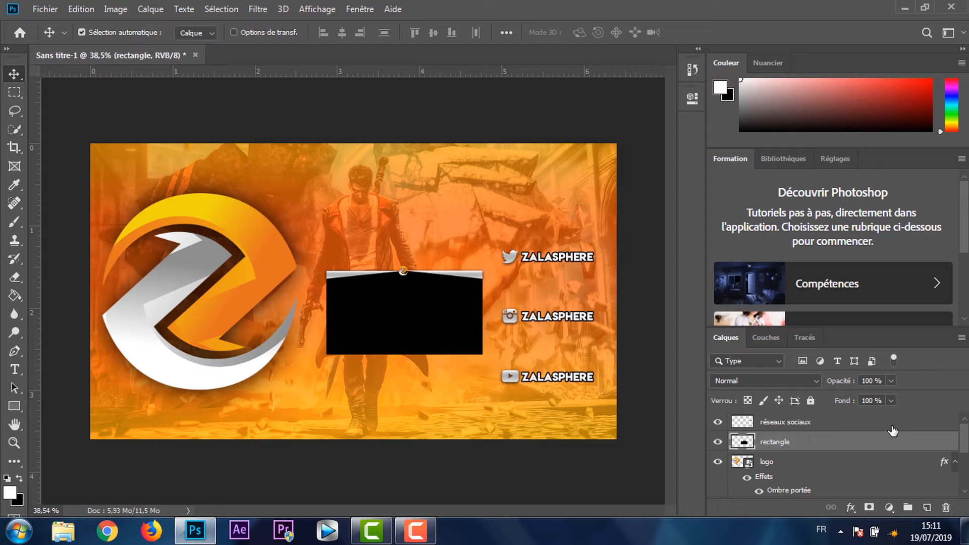
- Open the Save As dialog for the outro document
left_click_drag(964, 444, 962, 479)
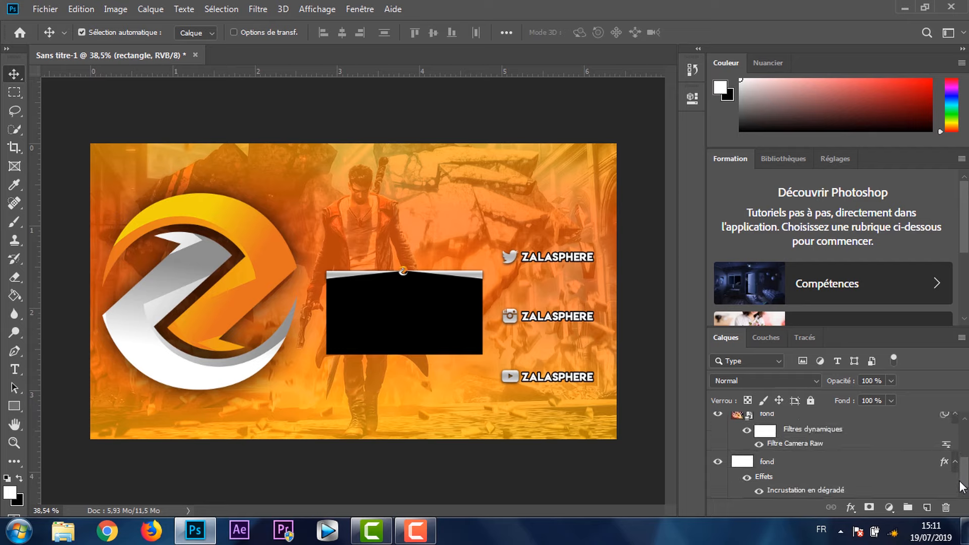
left_click_drag(961, 487, 964, 443)
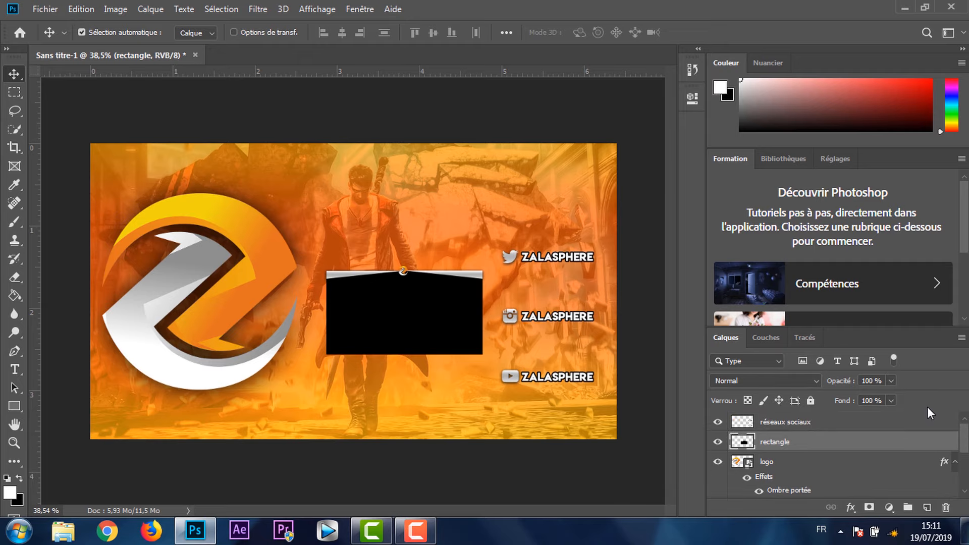
left_click(45, 9)
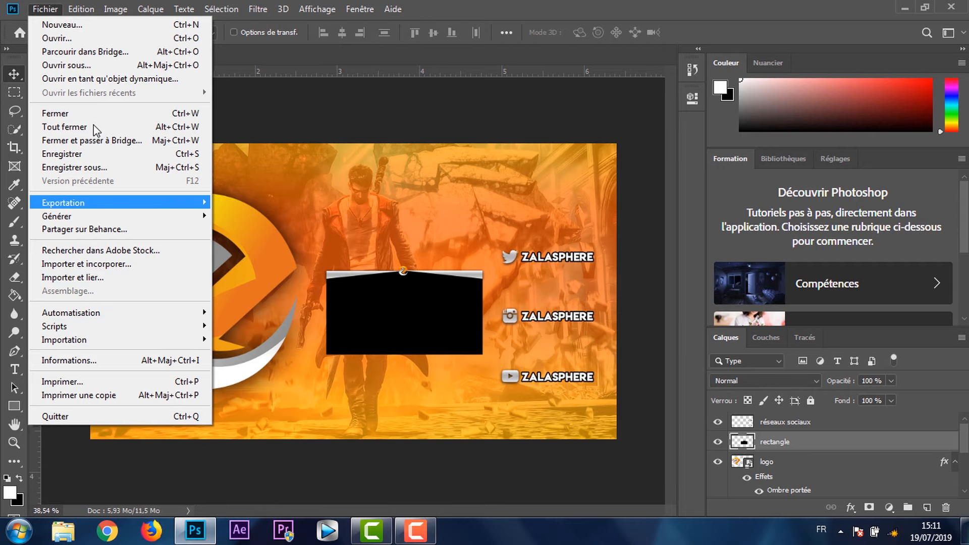
left_click(110, 170)
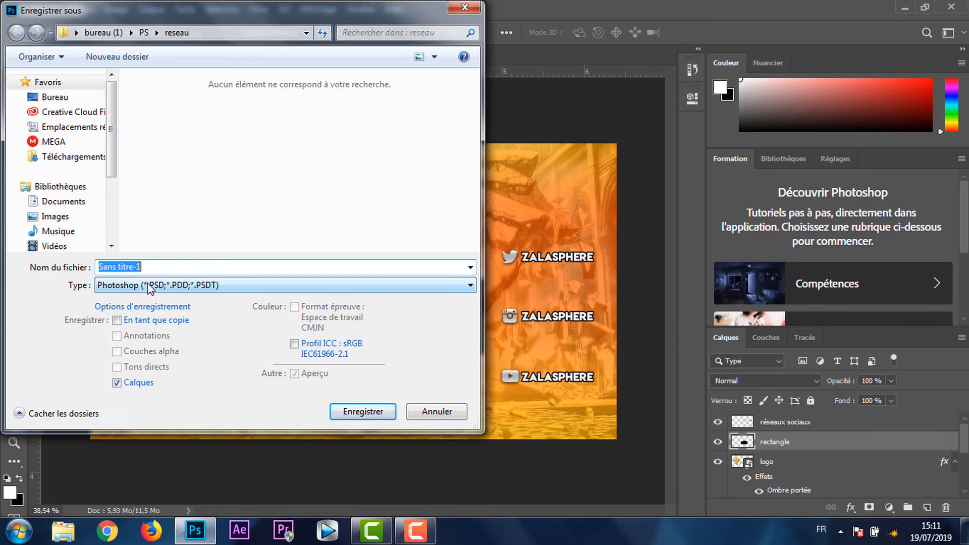